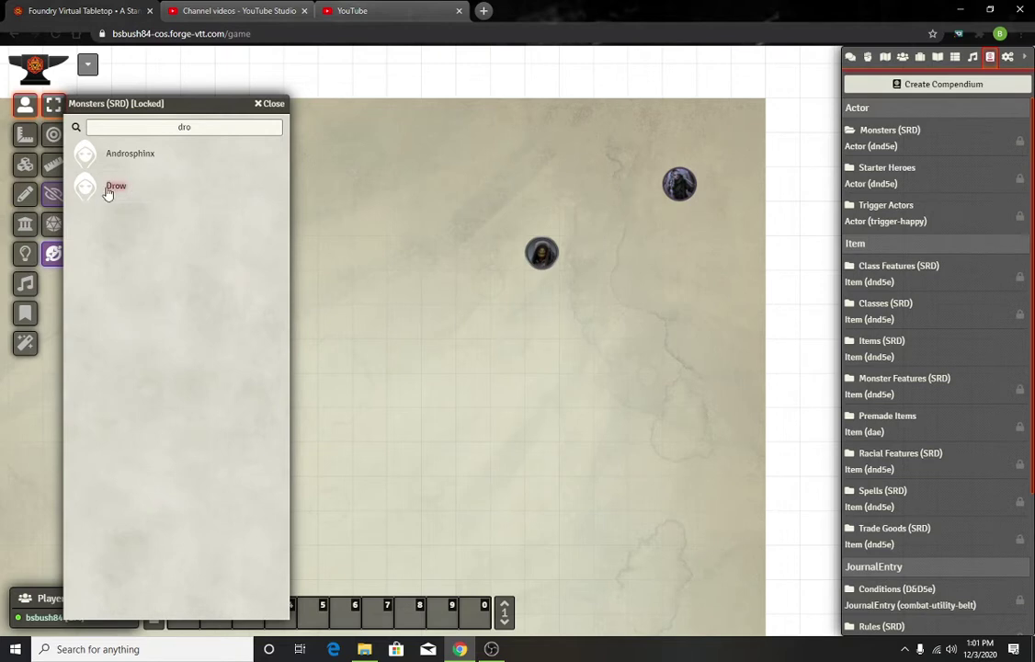
- Drag the Drow from the Monsters (SRD) compendium onto the top of the map
left_click_drag(107, 187, 441, 156)
- Close the monster compendium and select the new Drow token
left_click(273, 104)
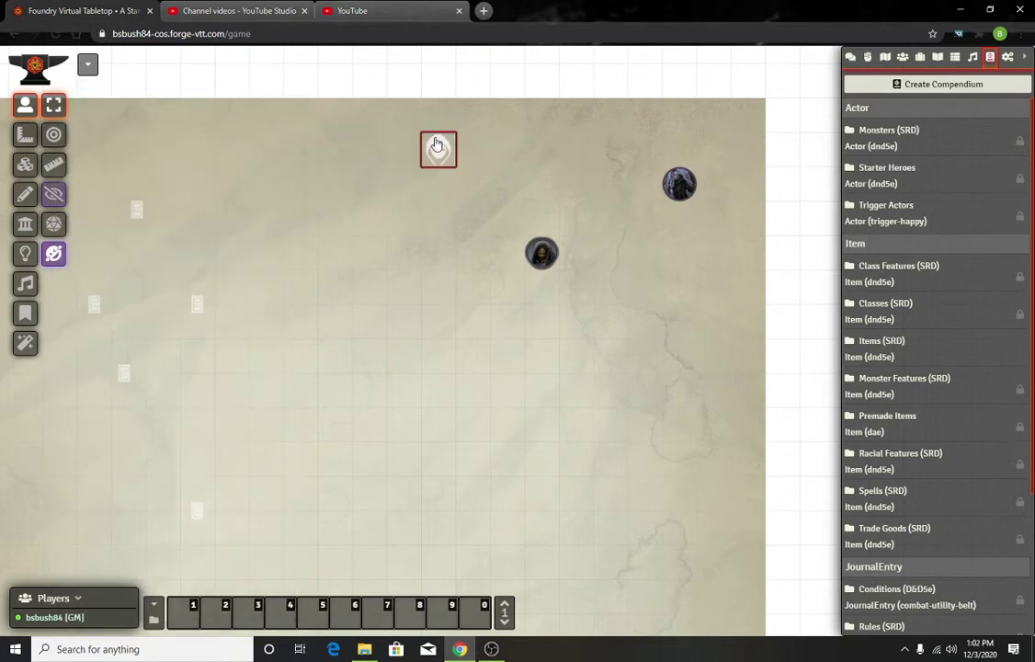
left_click(440, 151)
left_click(53, 191)
right_click(429, 149)
left_click(409, 156)
- Tick Has Vision in the Drow token's Vision settings and update the token
right_click(438, 151)
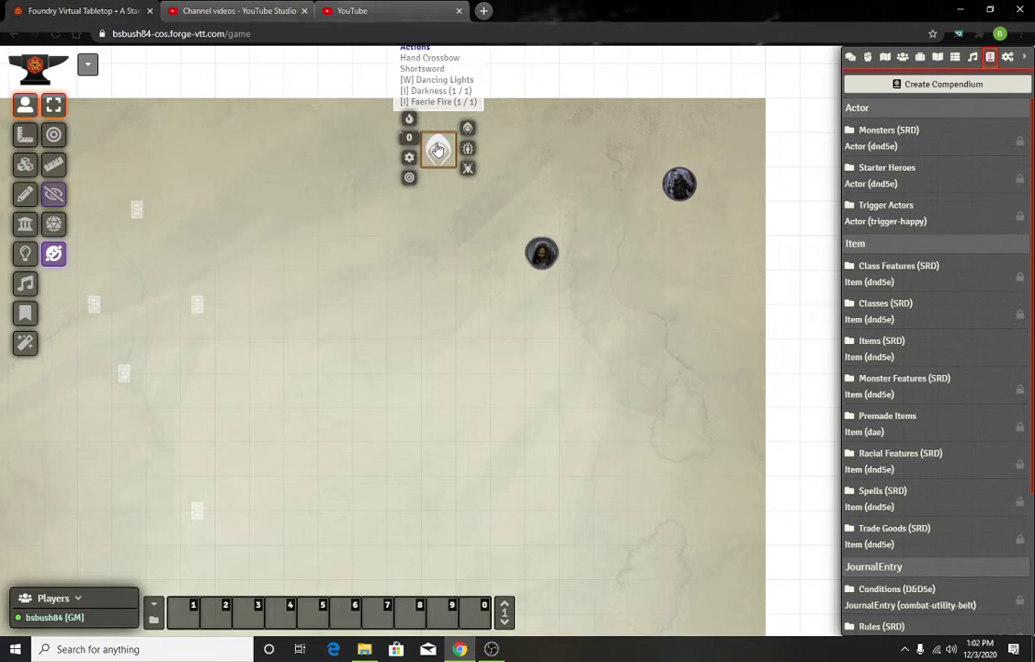
left_click(409, 157)
left_click(581, 283)
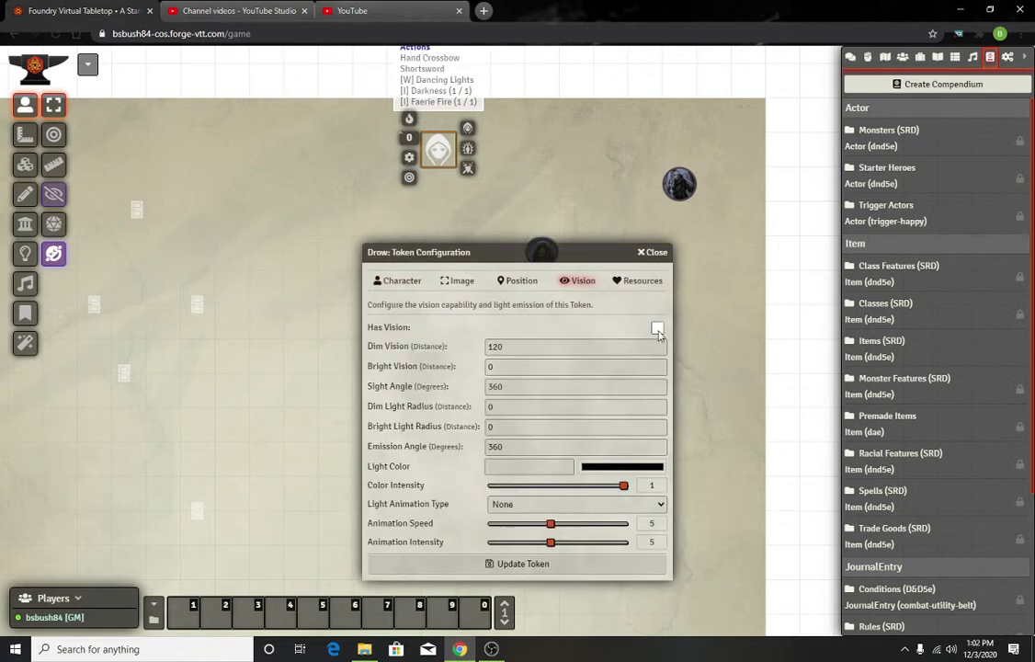
left_click(654, 252)
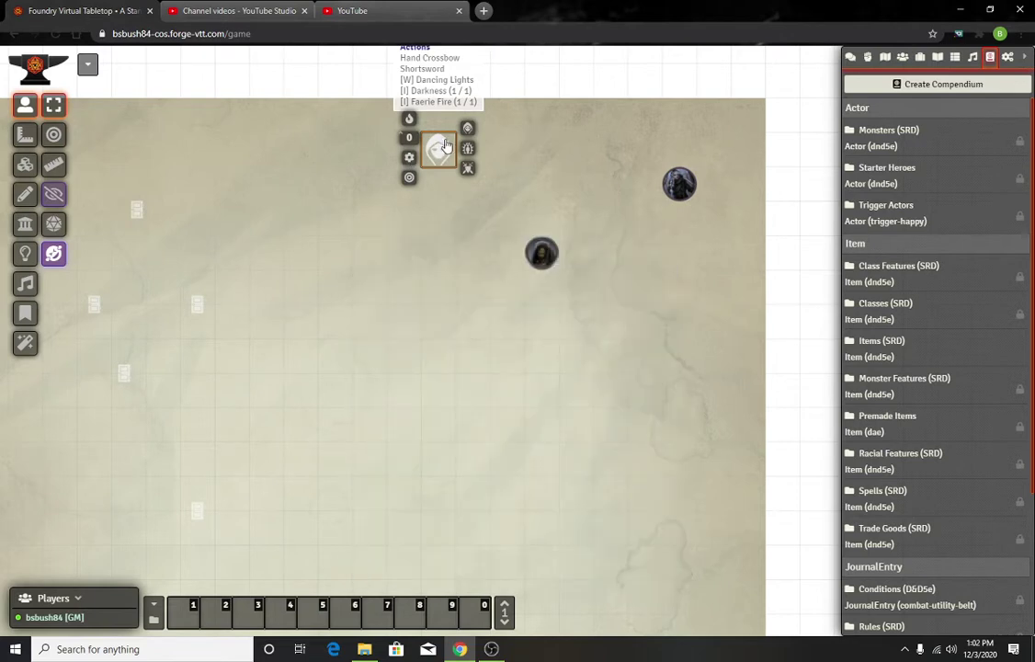
left_click(409, 158)
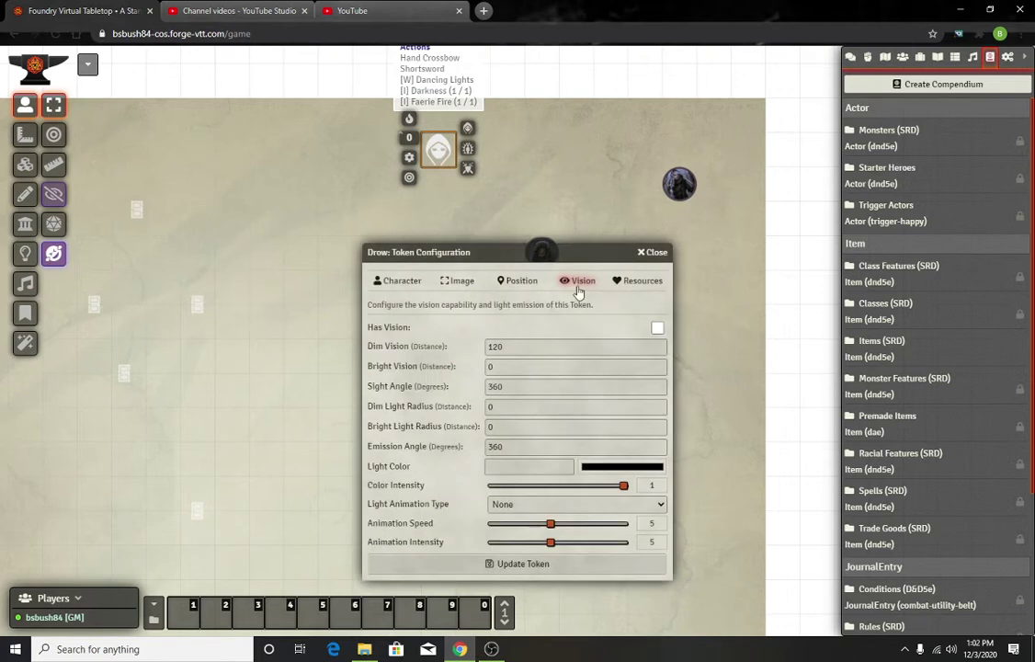
left_click(658, 329)
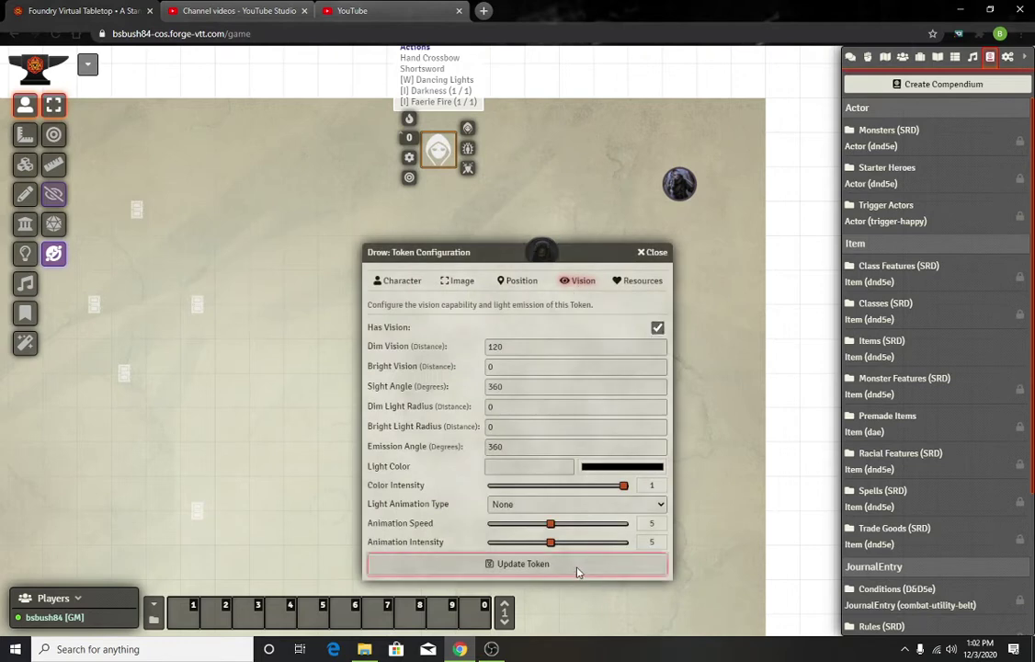
left_click(577, 567)
- Show the Walls layer and zoom in on the octagon, square room and alcove walls
scroll(456, 215, "down", 4)
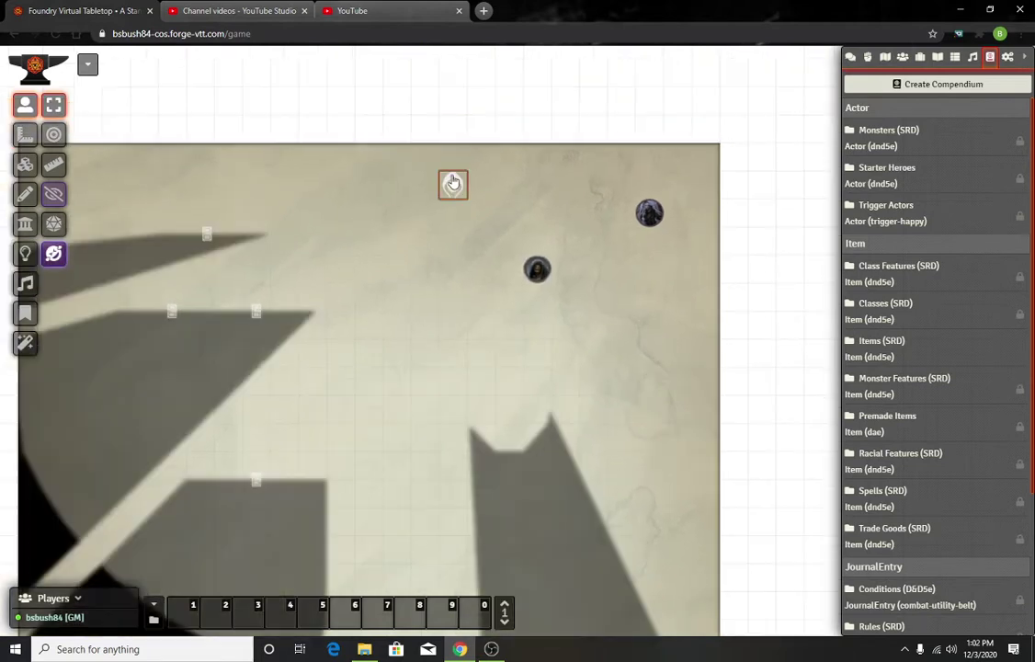
scroll(647, 351, "down", 5)
left_click_drag(579, 351, 582, 313)
left_click(25, 223)
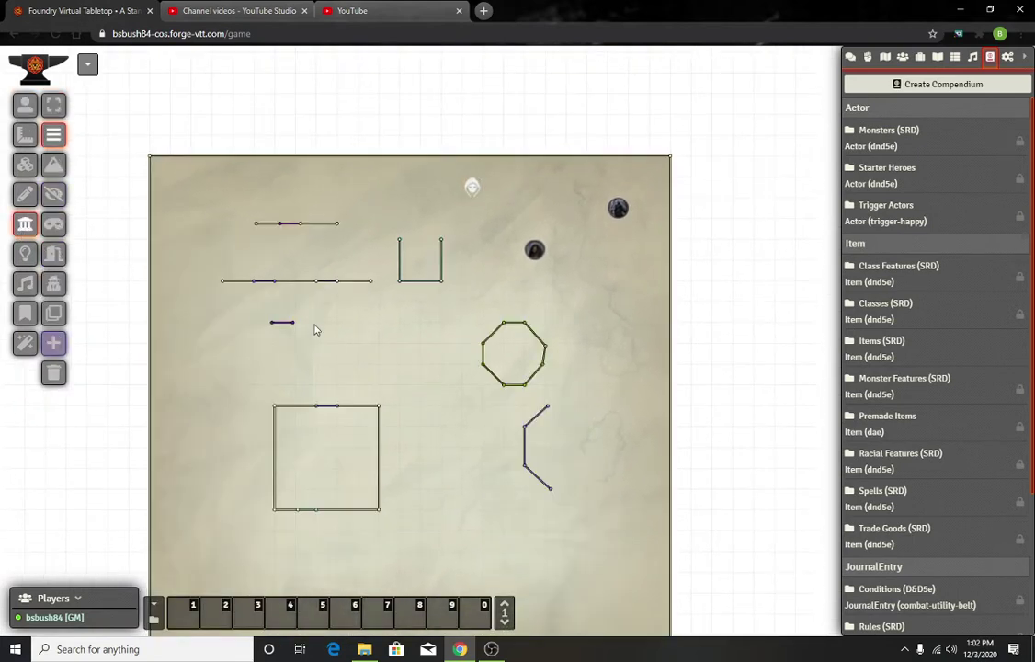
scroll(458, 369, "up", 10)
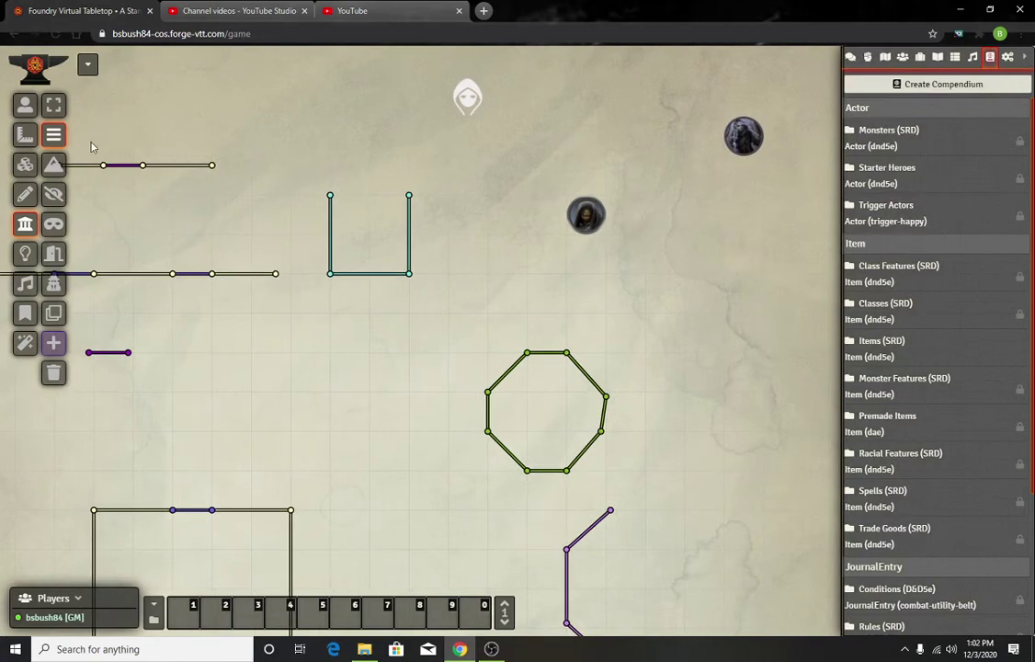
- Return to the token layer and review the middle player token's vision settings unchanged
left_click(25, 105)
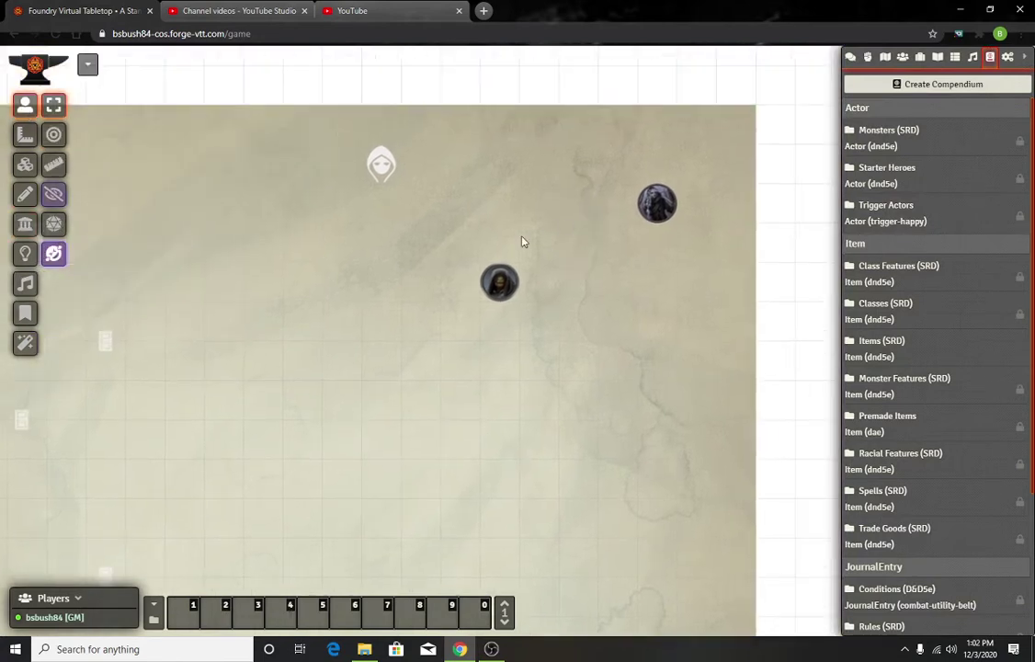
left_click(499, 281)
right_click(496, 284)
left_click(466, 291)
left_click(578, 281)
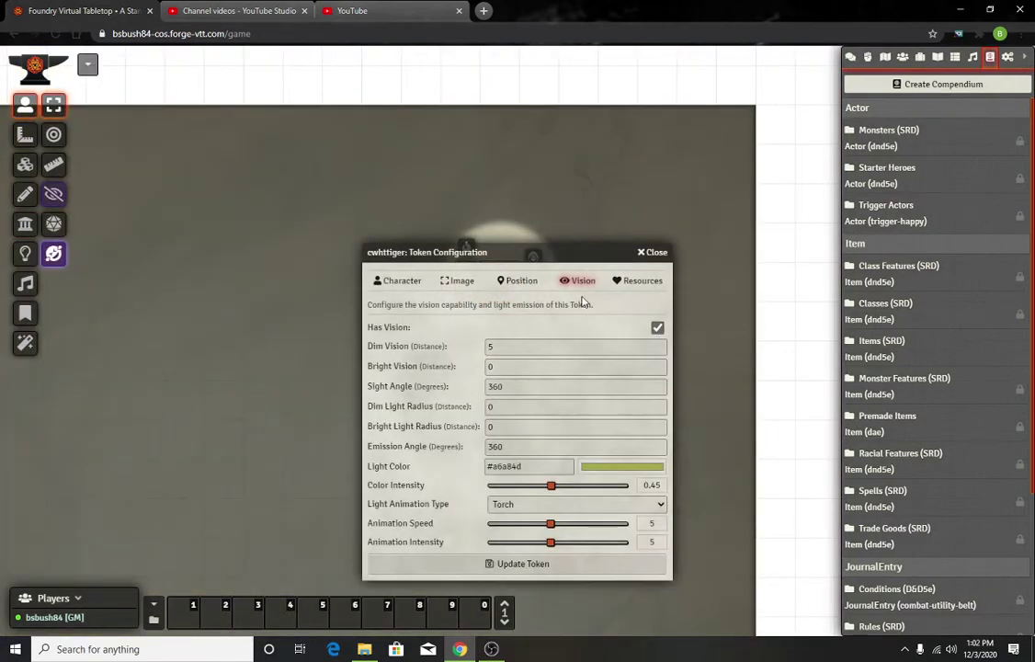
left_click(651, 256)
- Review the top-right player token's vision settings and close without changes
left_click(656, 203)
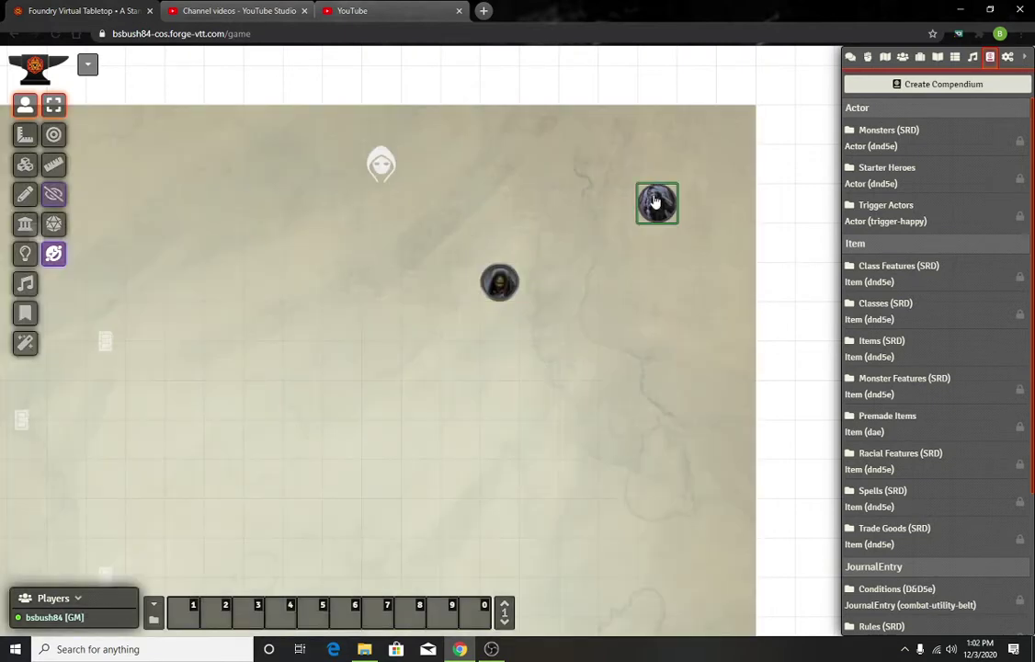
right_click(656, 203)
left_click(624, 213)
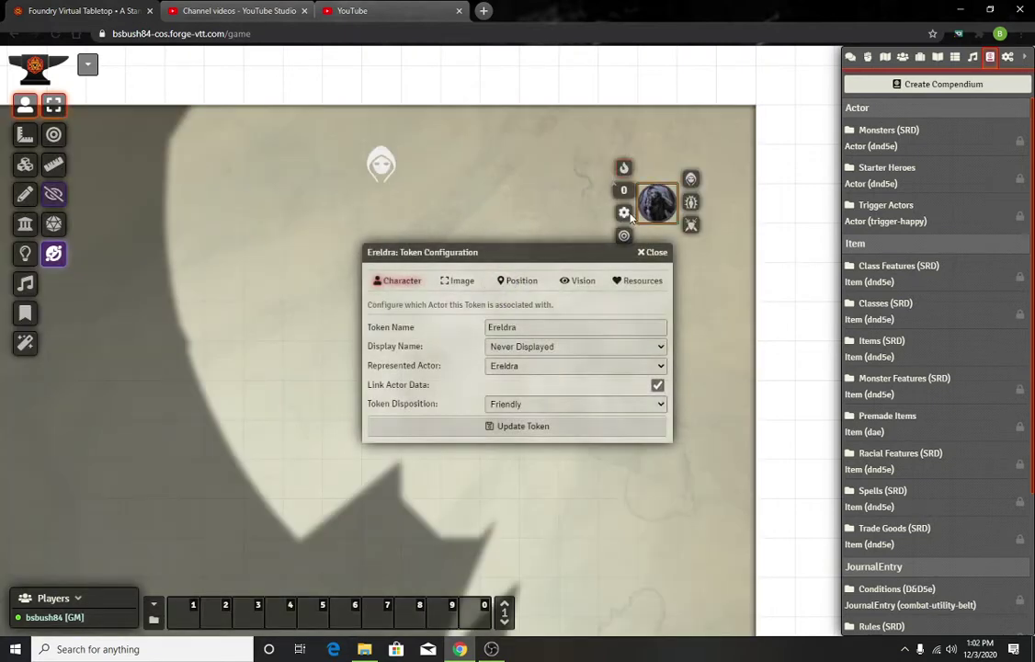
left_click(579, 281)
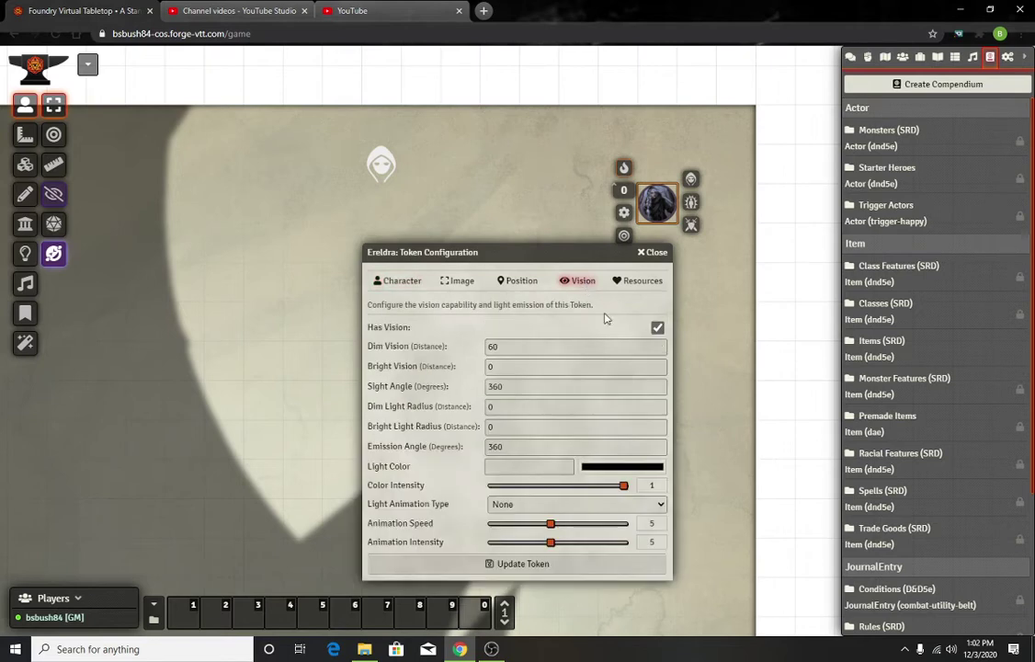
left_click(655, 252)
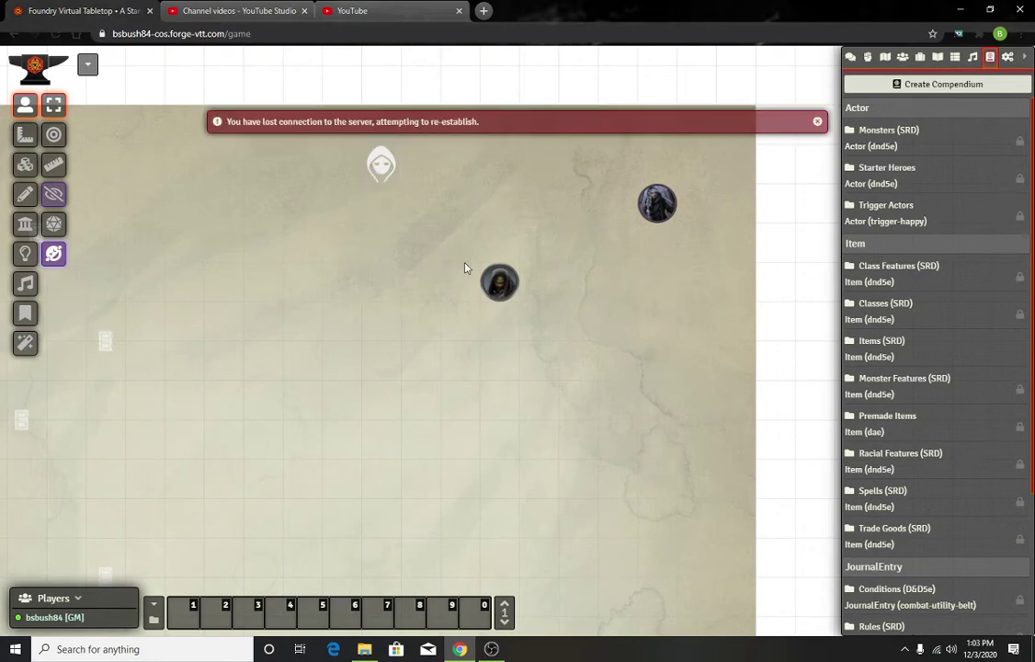
- Open Game Settings and look through the installed modules list
left_click(1008, 57)
left_click(948, 218)
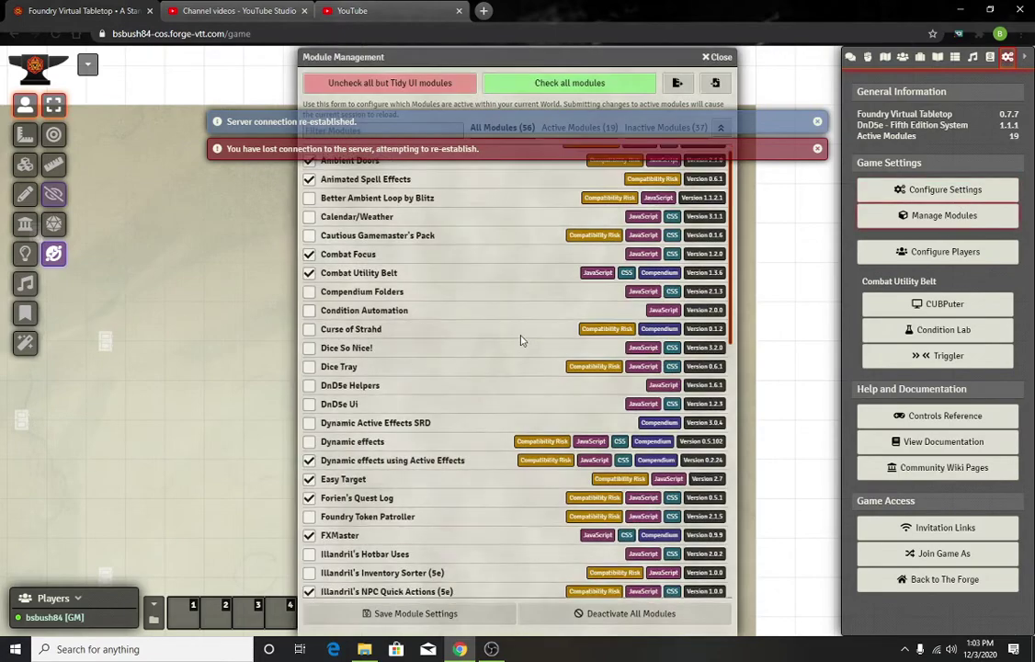
scroll(520, 349, "down", 10)
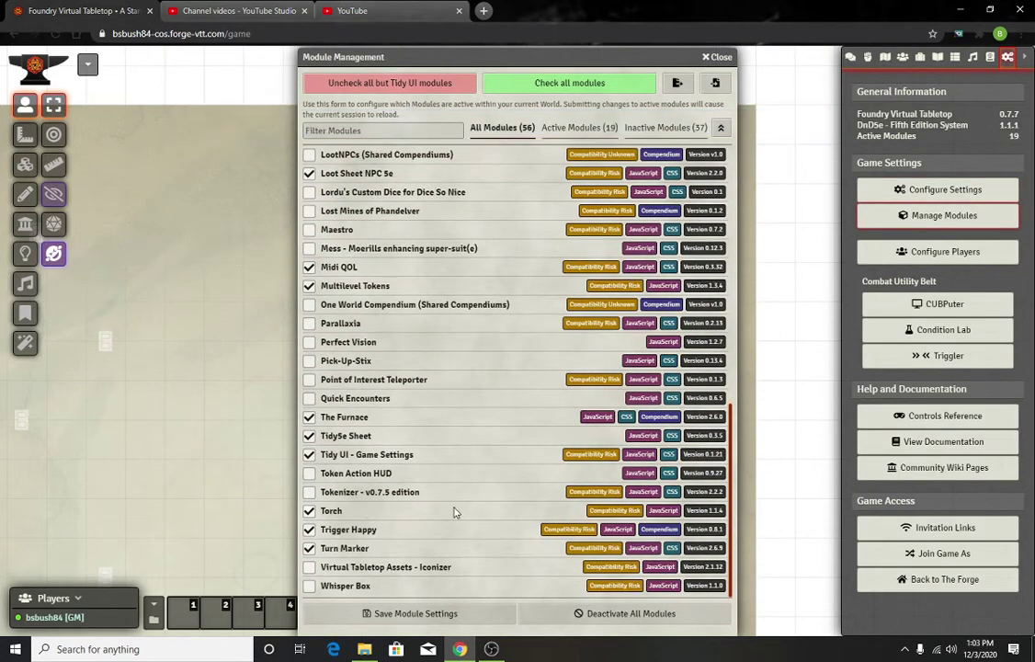
left_click(719, 57)
right_click(497, 283)
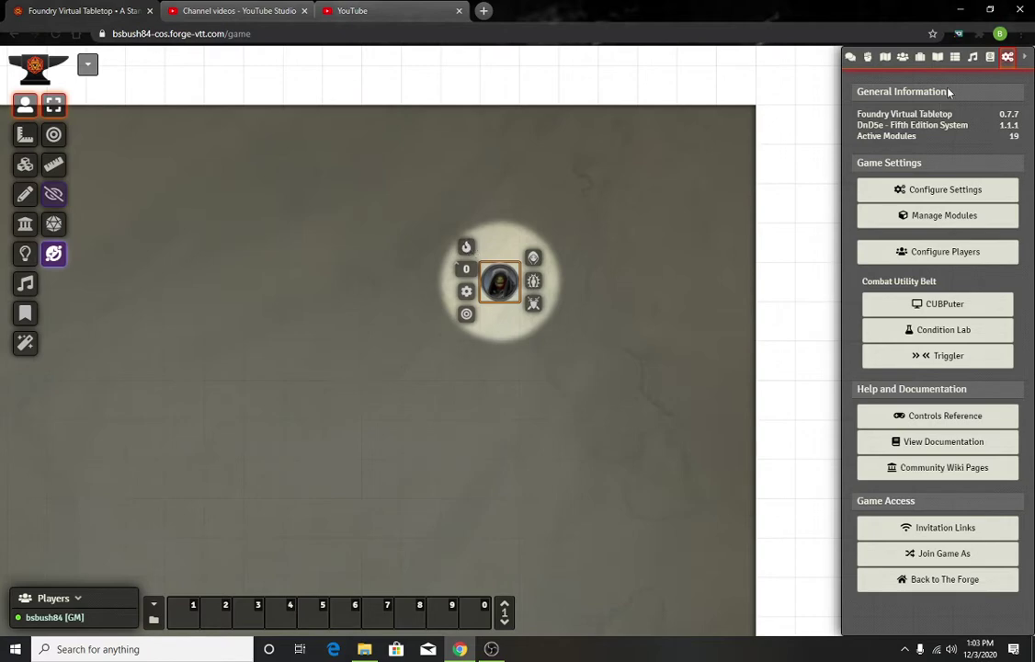
- Review the Torch module's dancing lights settings, then close settings and release the token
left_click(961, 190)
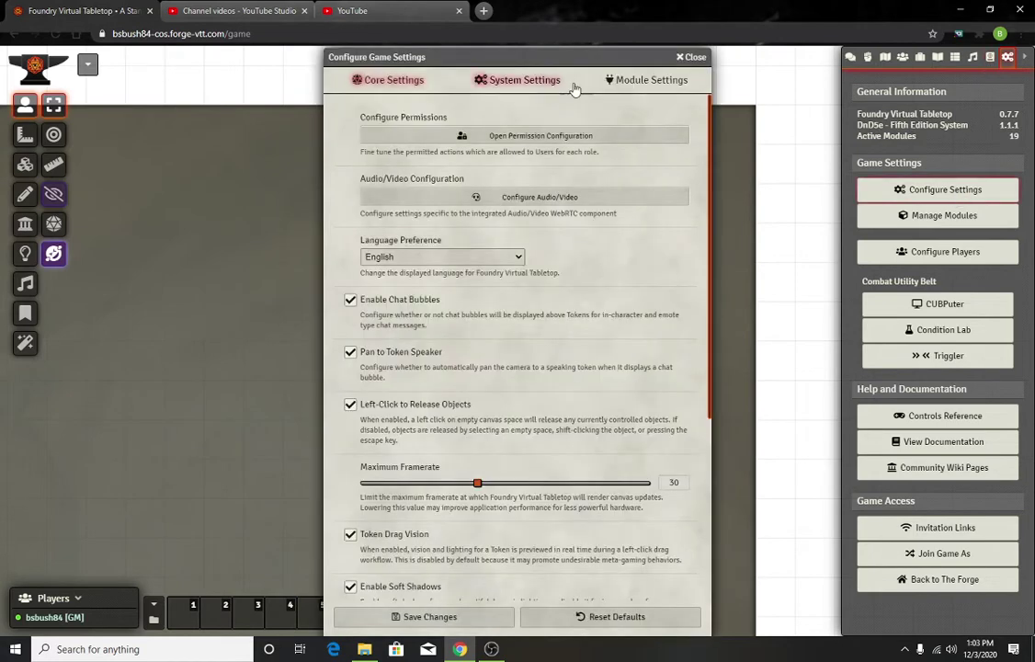
left_click(646, 80)
left_click(373, 463)
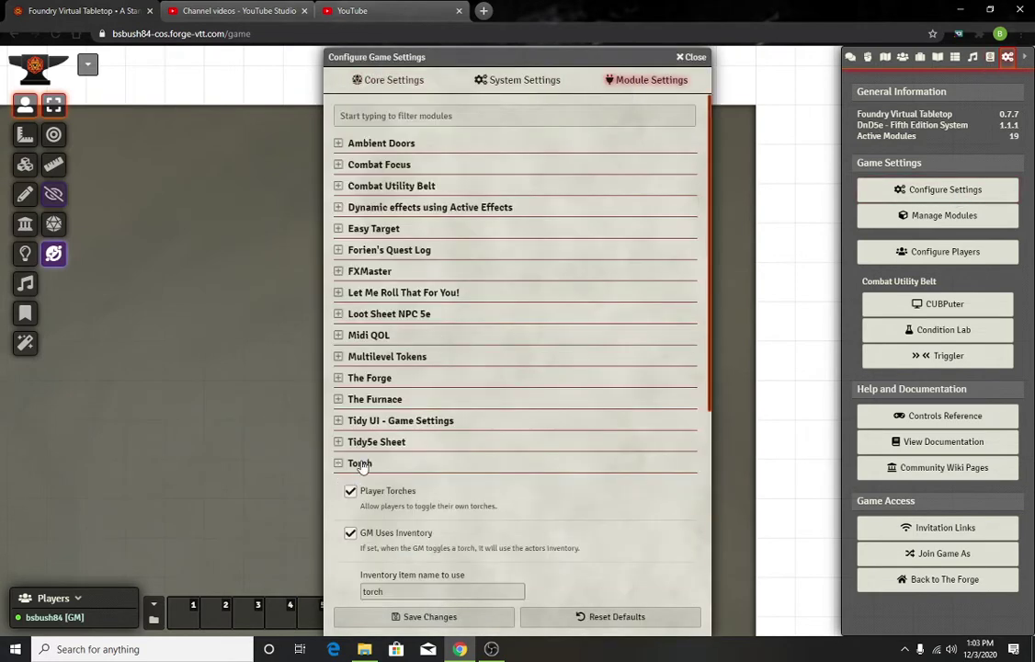
scroll(485, 473, "down", 3)
scroll(453, 390, "down", 3)
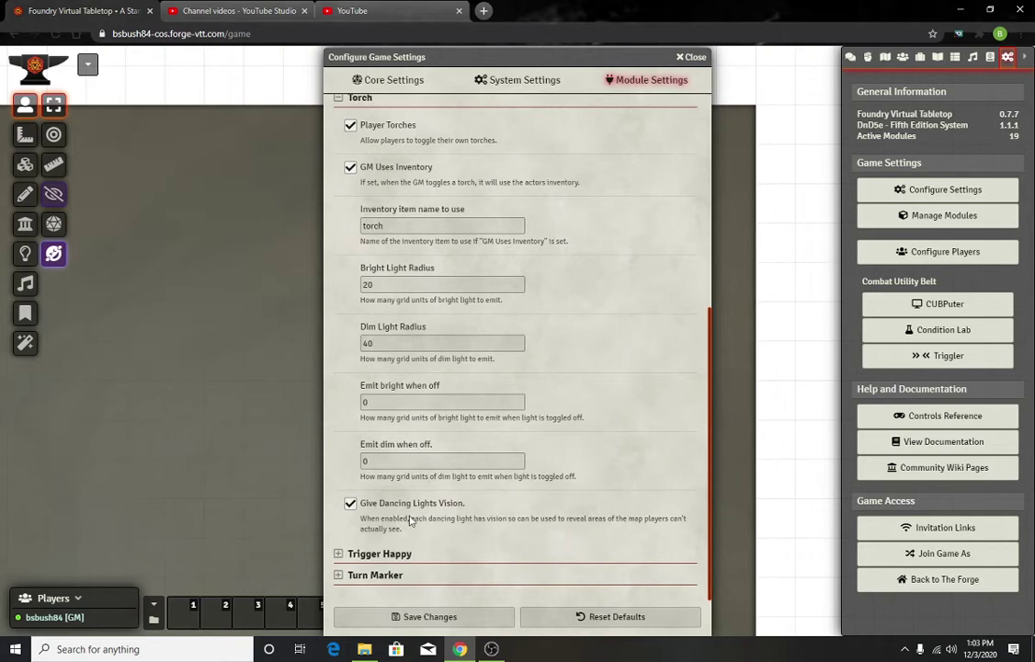
scroll(461, 450, "up", 2)
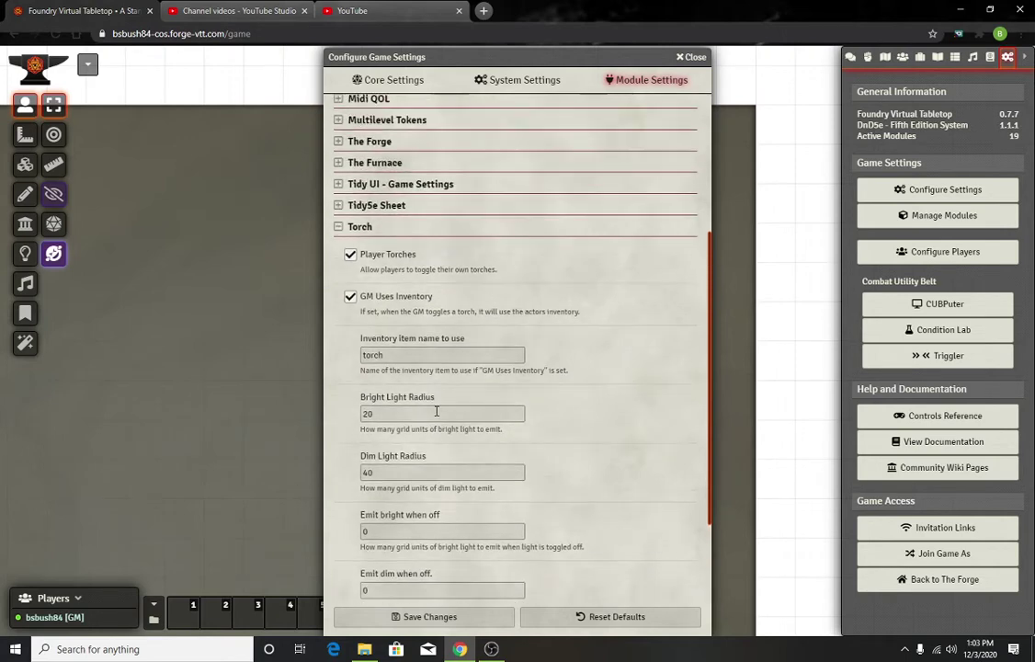
left_click(357, 229)
left_click(692, 57)
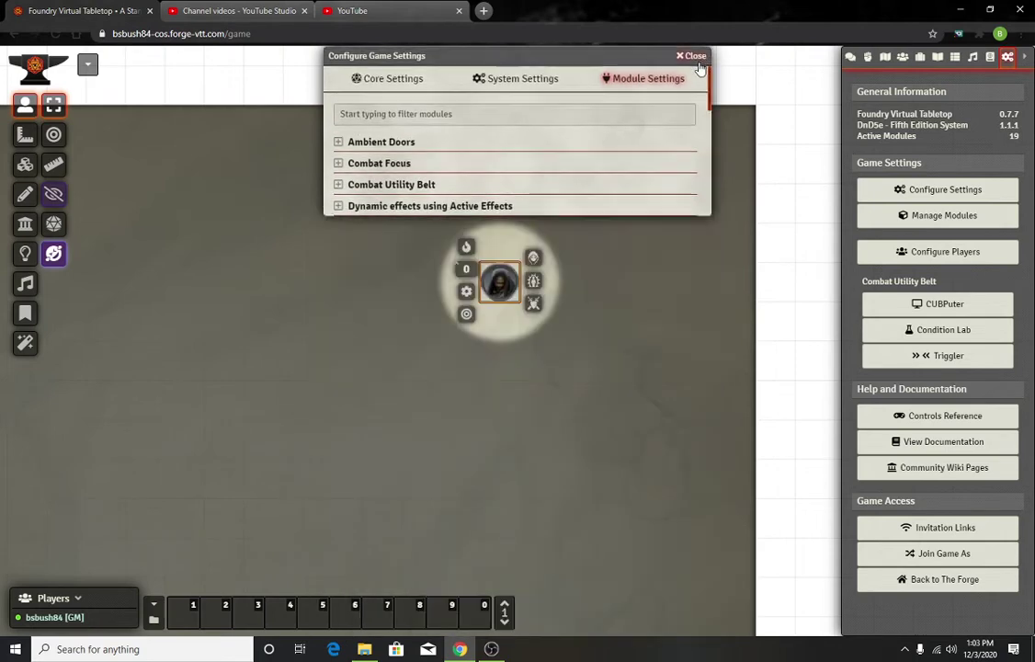
left_click(565, 334)
left_click(656, 206)
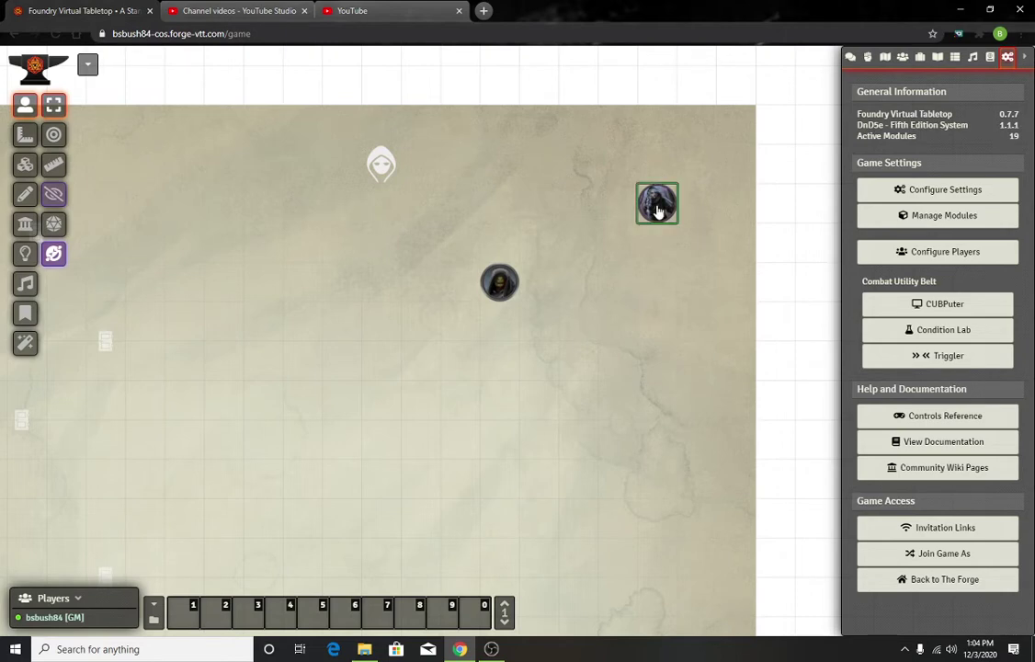
- Light the middle token's torch and move it down one grid square
right_click(657, 212)
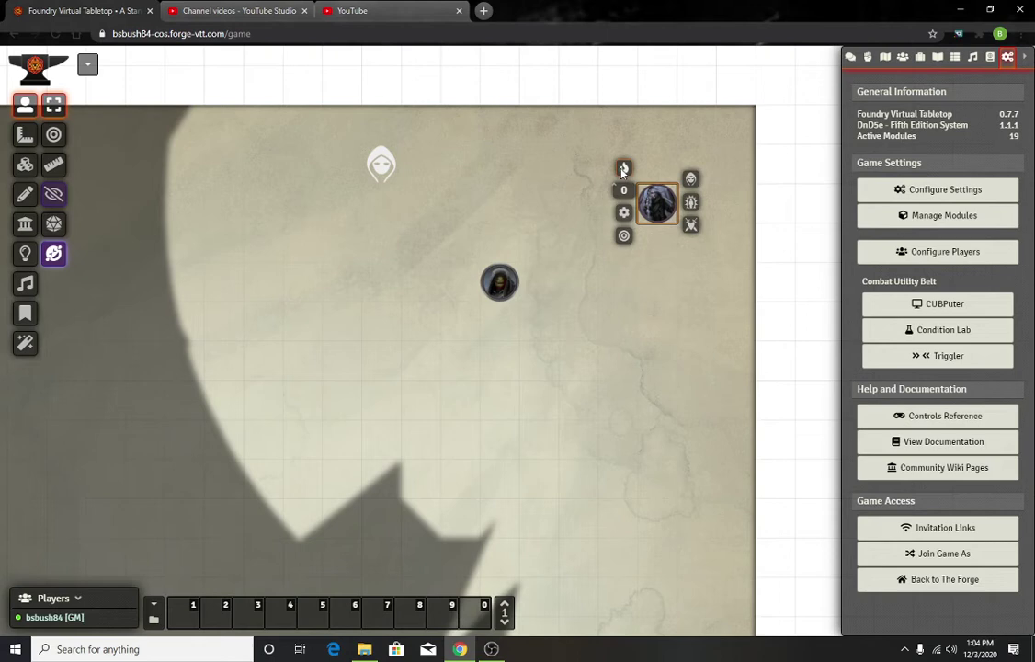
left_click(570, 206)
right_click(499, 283)
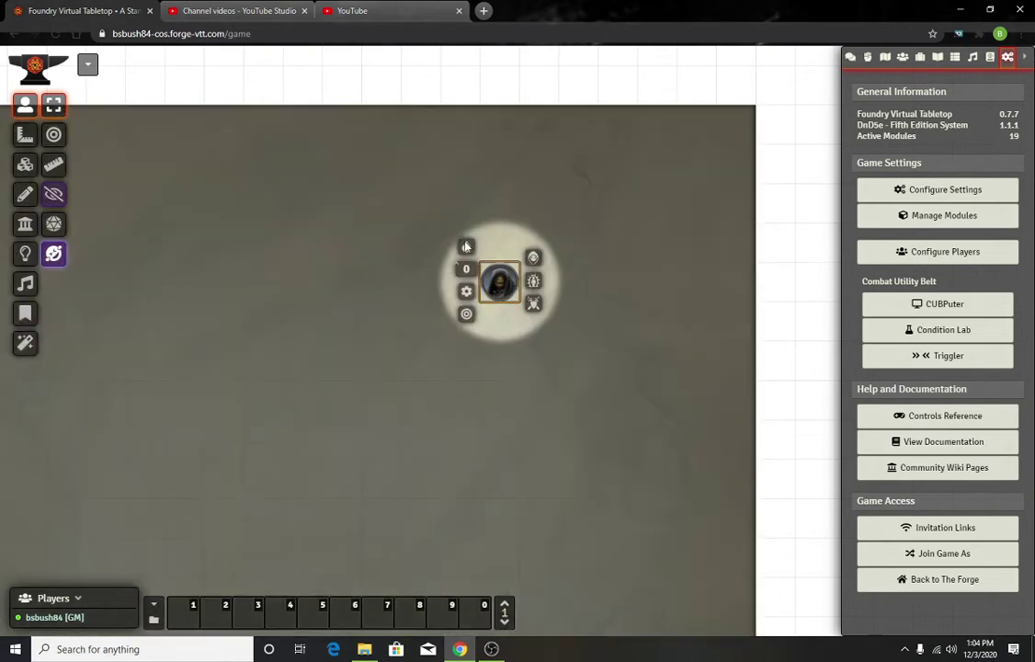
left_click(467, 246)
scroll(502, 305, "down", 1)
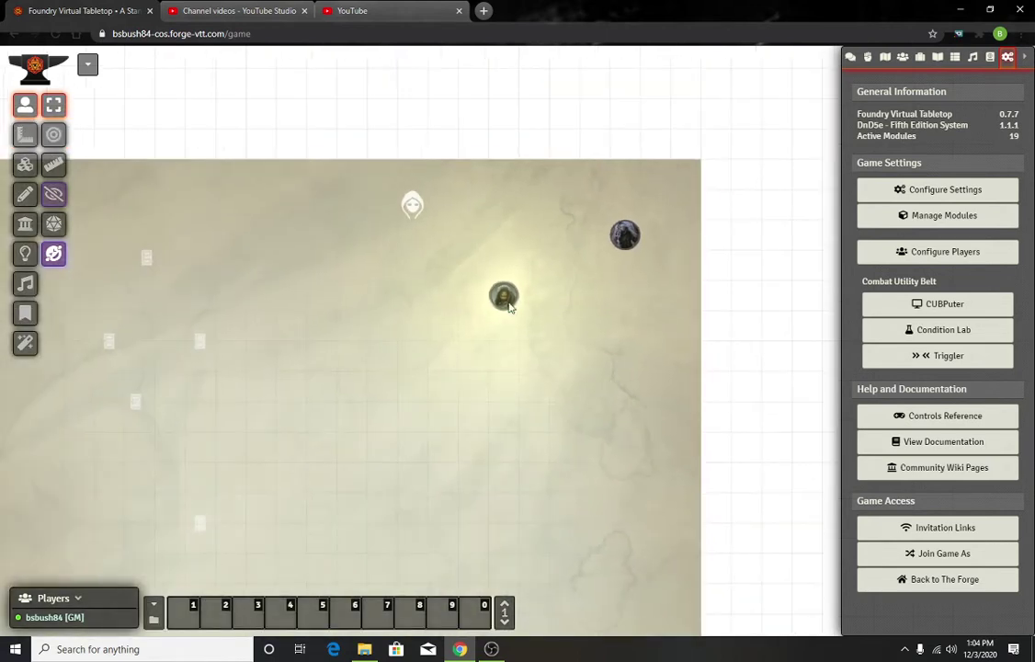
left_click_drag(501, 305, 487, 373)
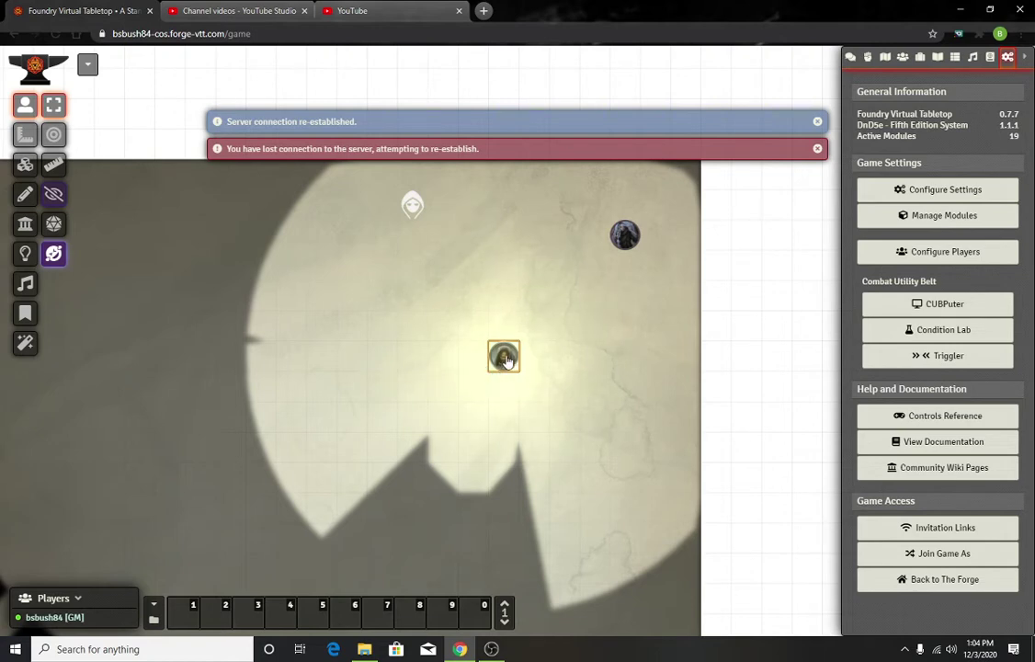
- Nudge the character token with arrow keys up beside the other character token
key("Up")
key("Up")
key("Left")
key("Left")
key("Left")
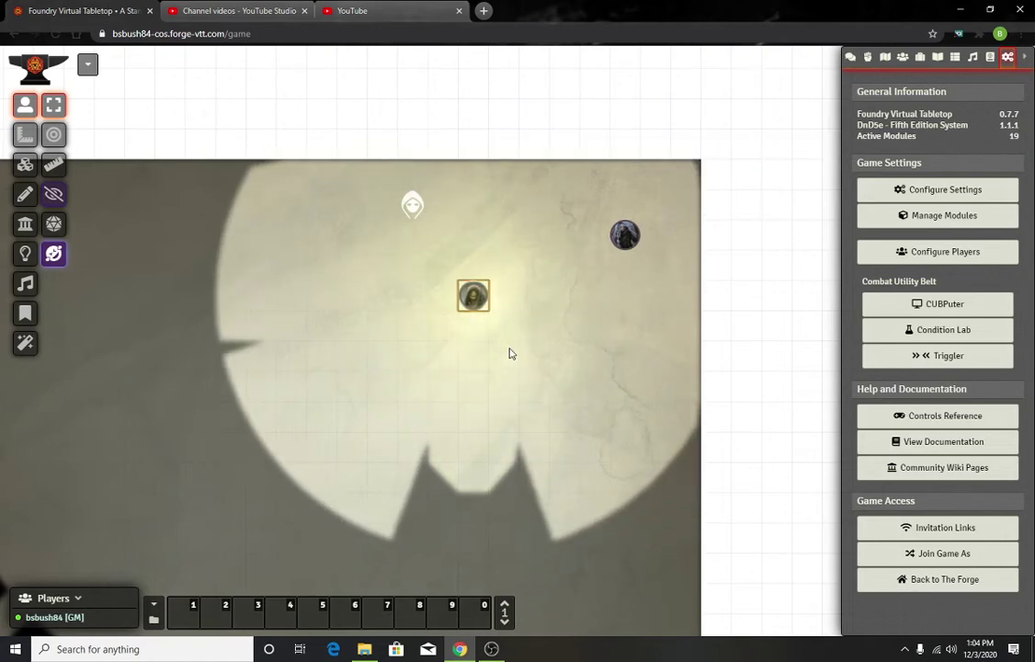
key("Right")
key("Down")
key("Down")
key("Down")
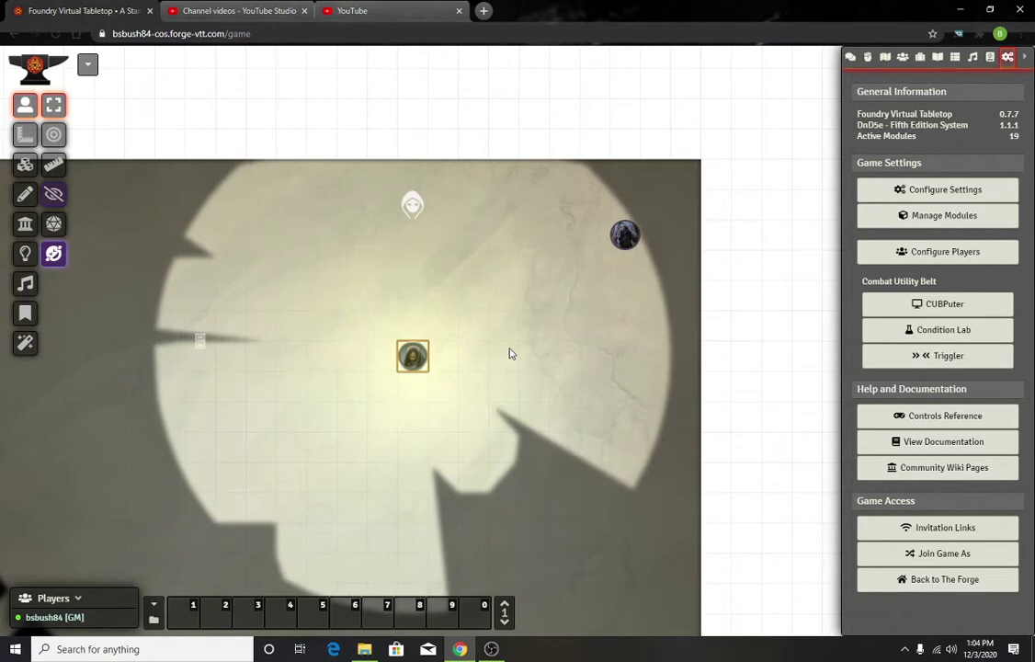
key("Up")
key("Up")
key("Up")
key("Right")
key("Right")
key("Right")
key("Right")
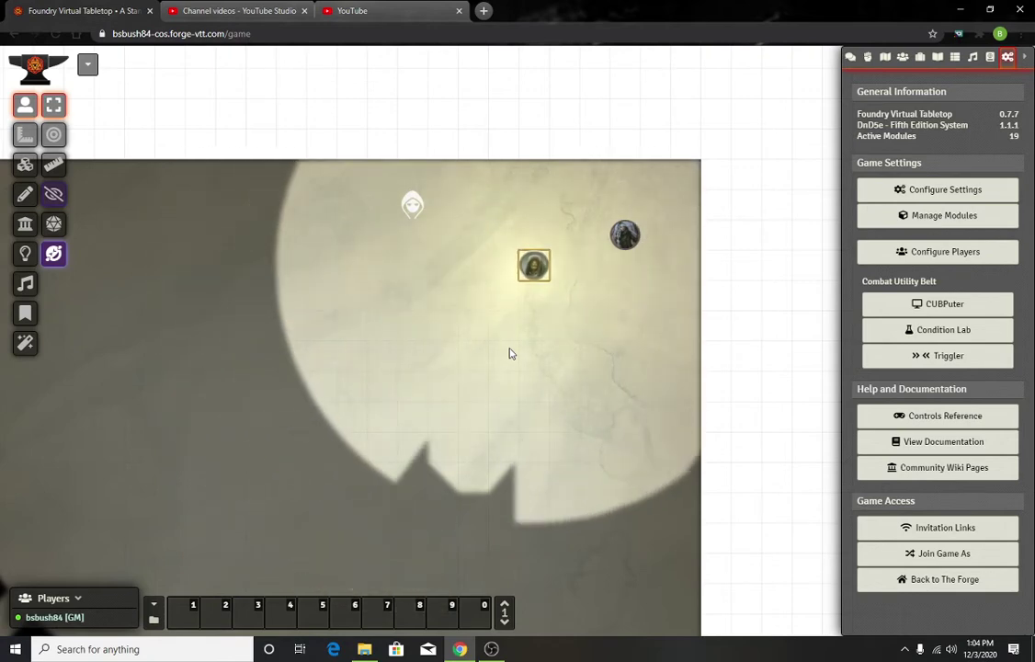
- Check the token's torch light (40 dim, 20 bright) in its settings, then deselect it
right_click(528, 273)
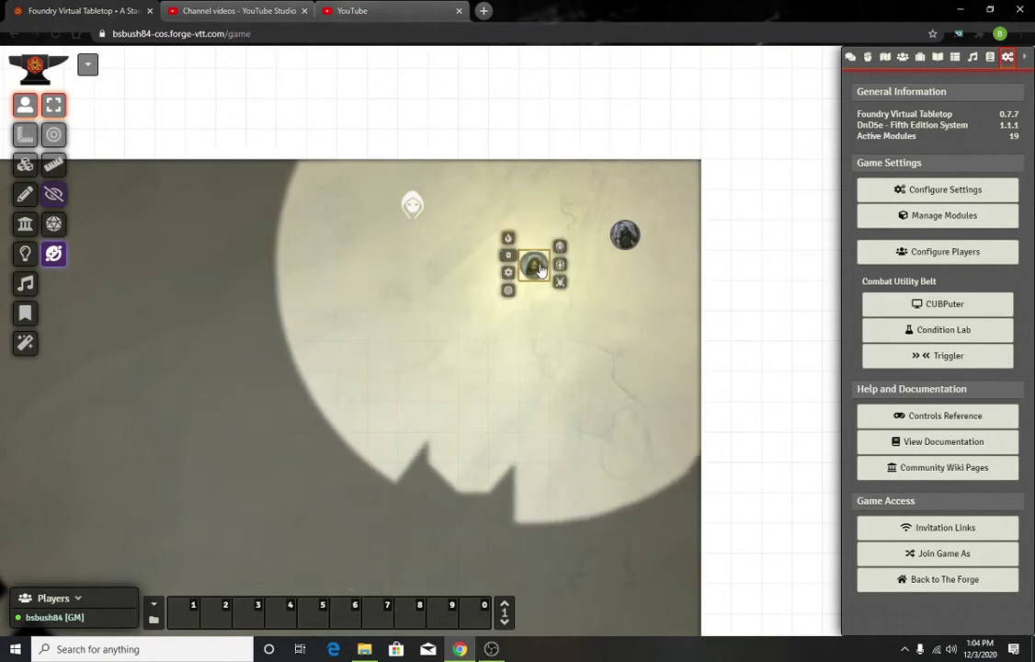
left_click(507, 272)
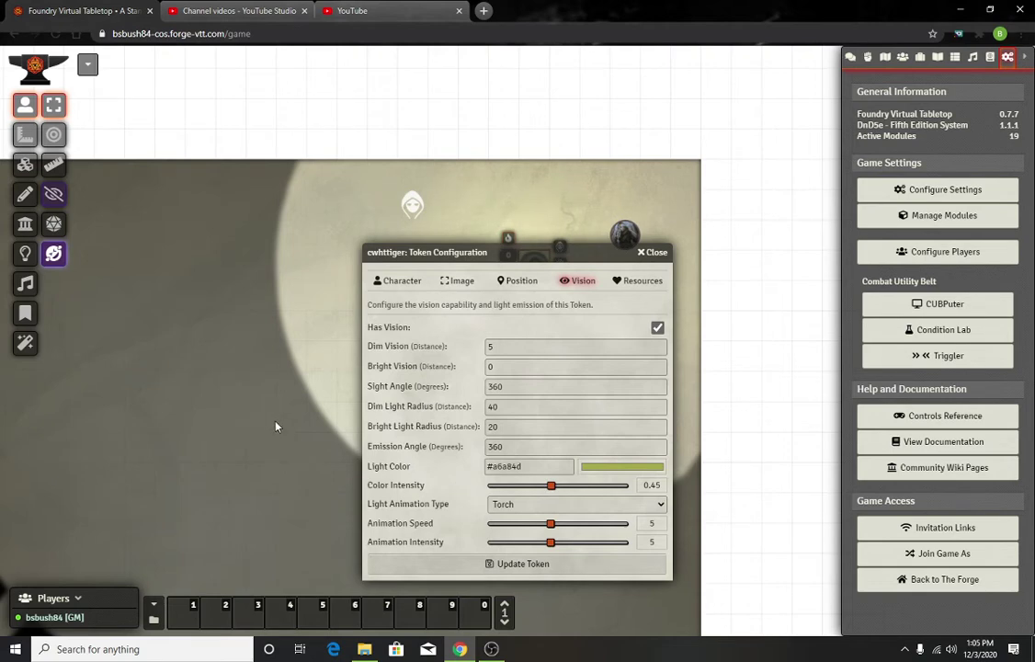
left_click(658, 252)
right_click(533, 266)
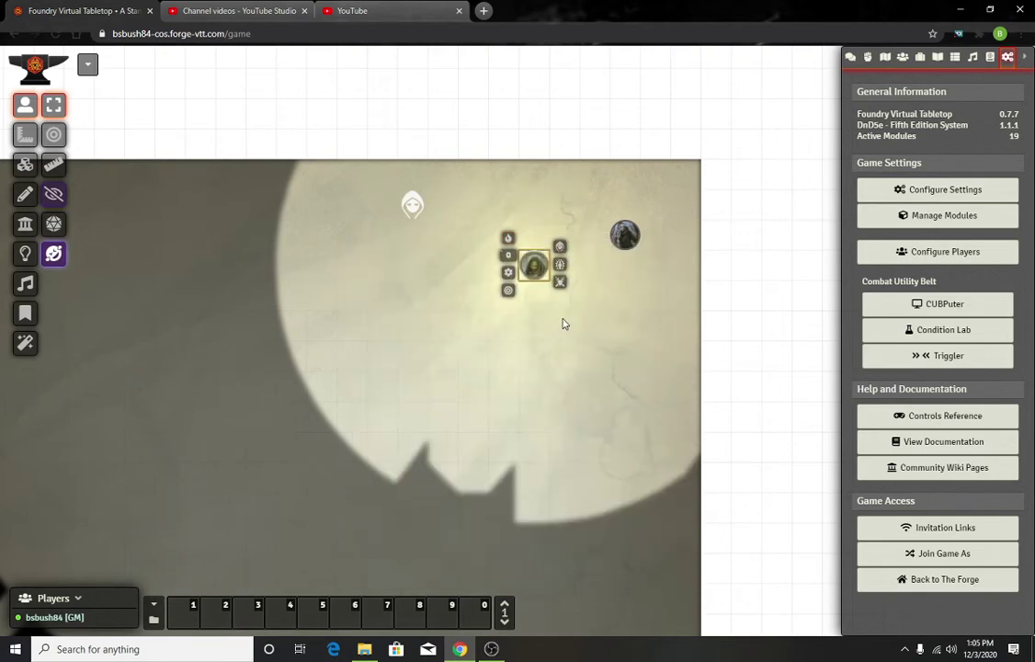
left_click(529, 274)
right_click(531, 268)
left_click(550, 327)
- Preview the vision of the top-right character and the hooded token
left_click(622, 239)
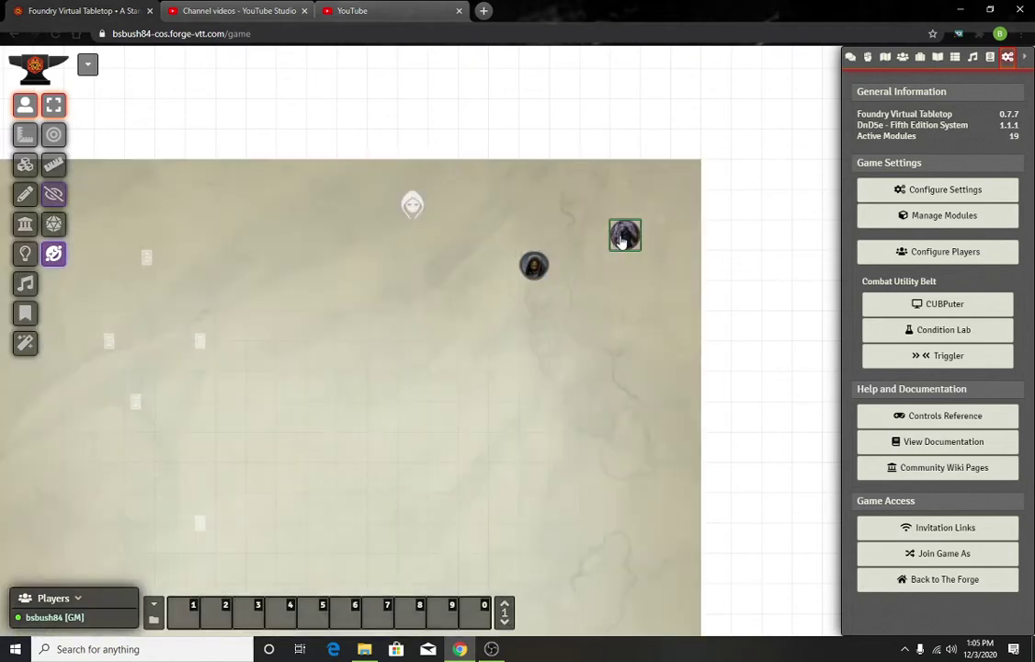
right_click(622, 239)
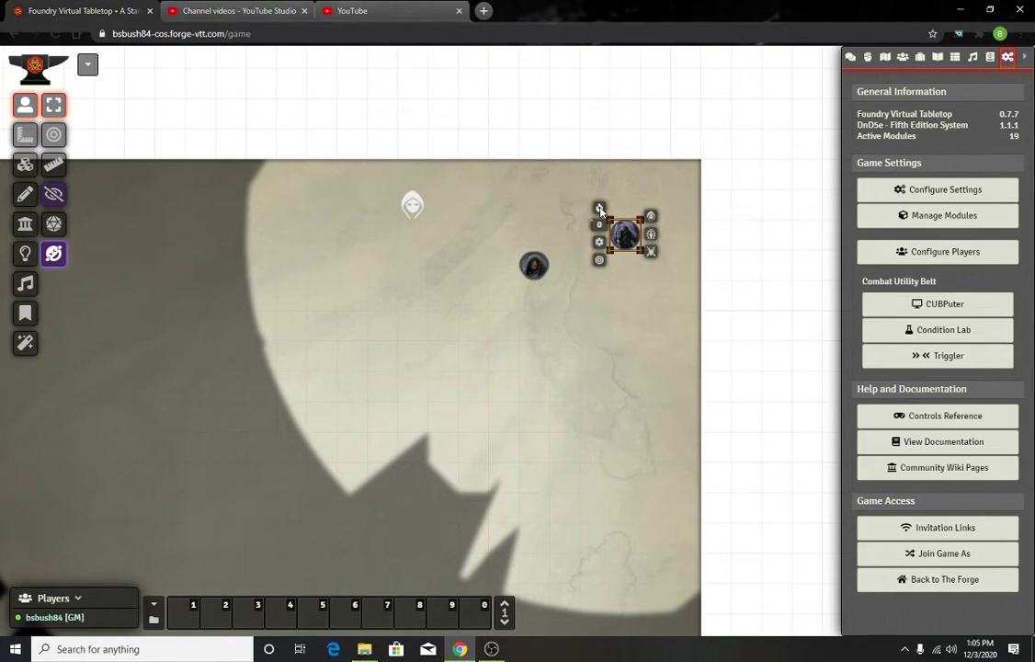
left_click(624, 233)
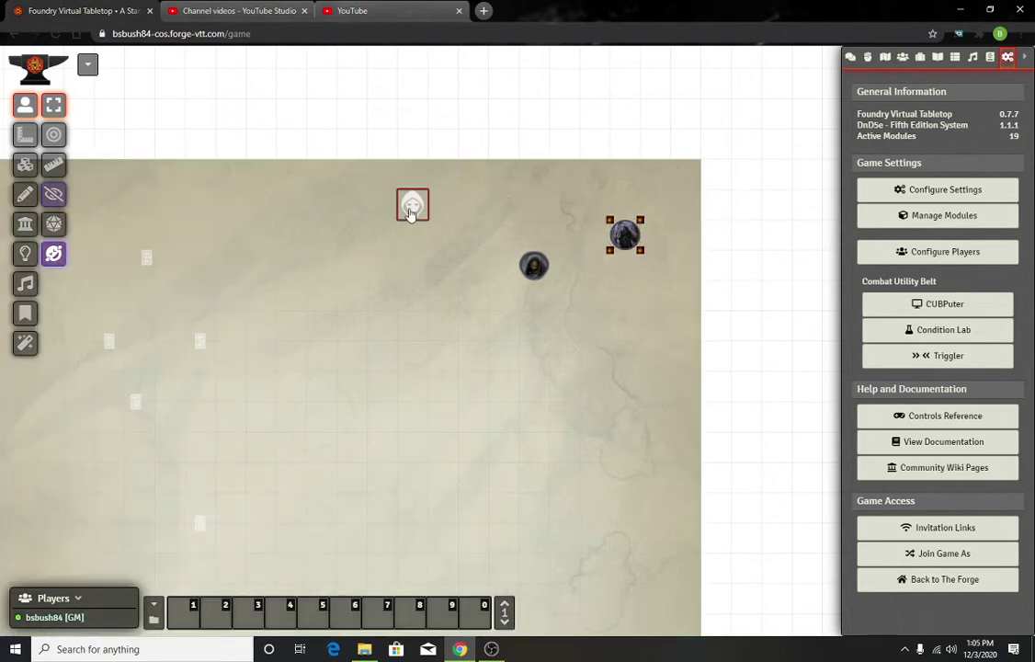
right_click(412, 205)
left_click(412, 204)
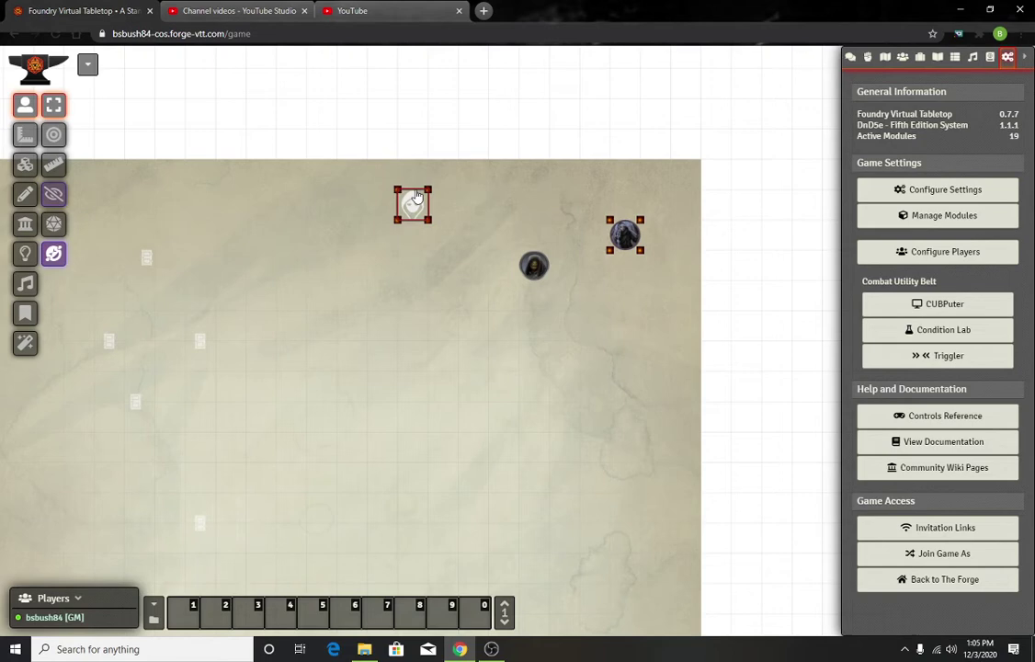
- Move the Dancing Light left and check its 10-unit dim light and vision settings
left_click_drag(400, 192, 355, 205)
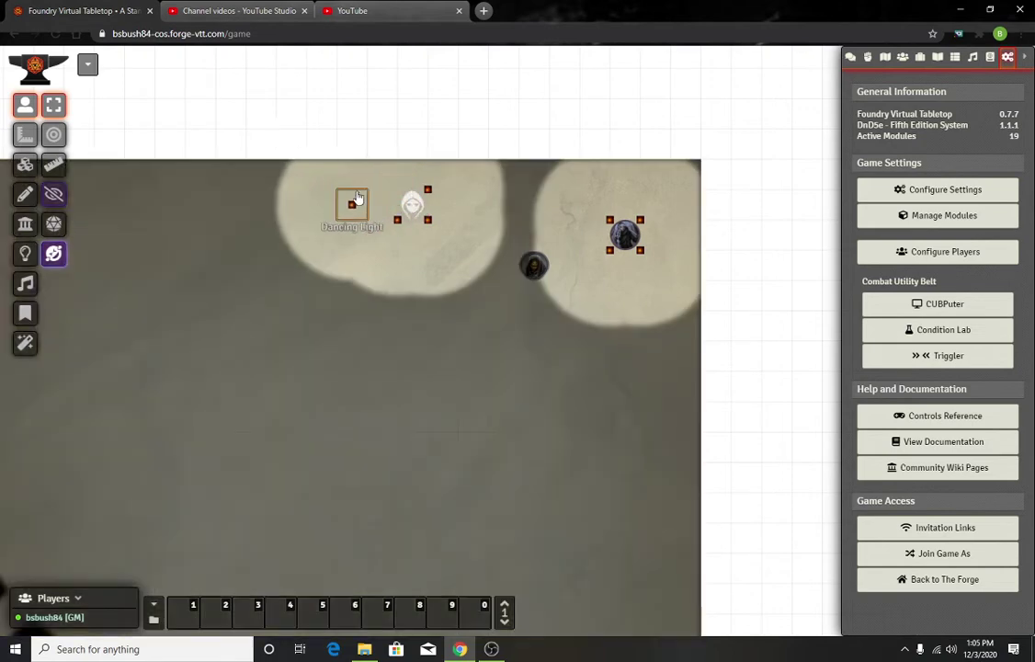
right_click(291, 205)
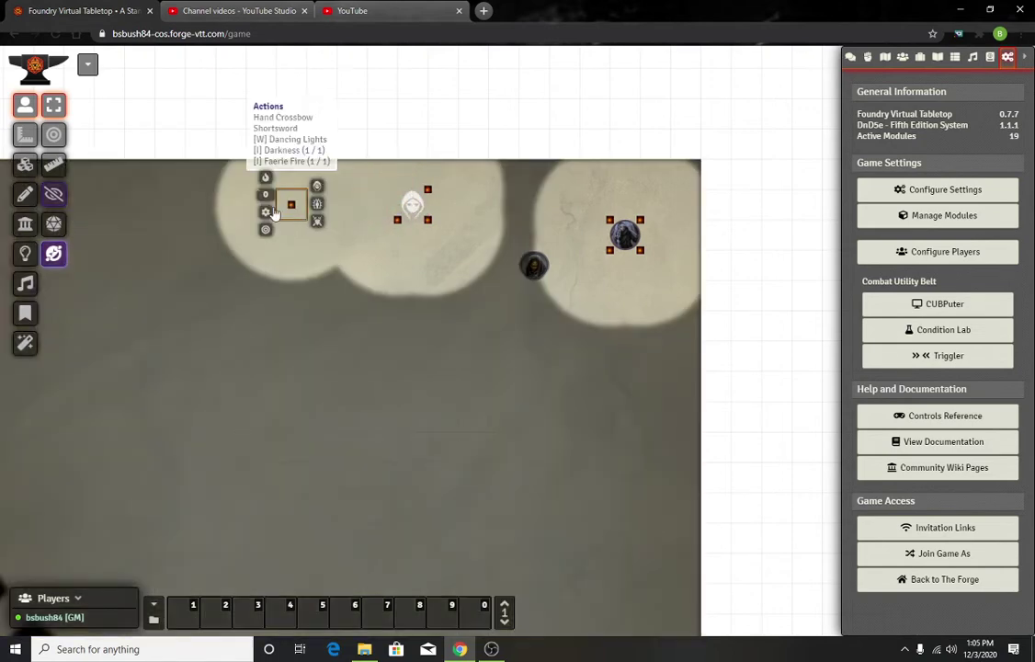
left_click(266, 212)
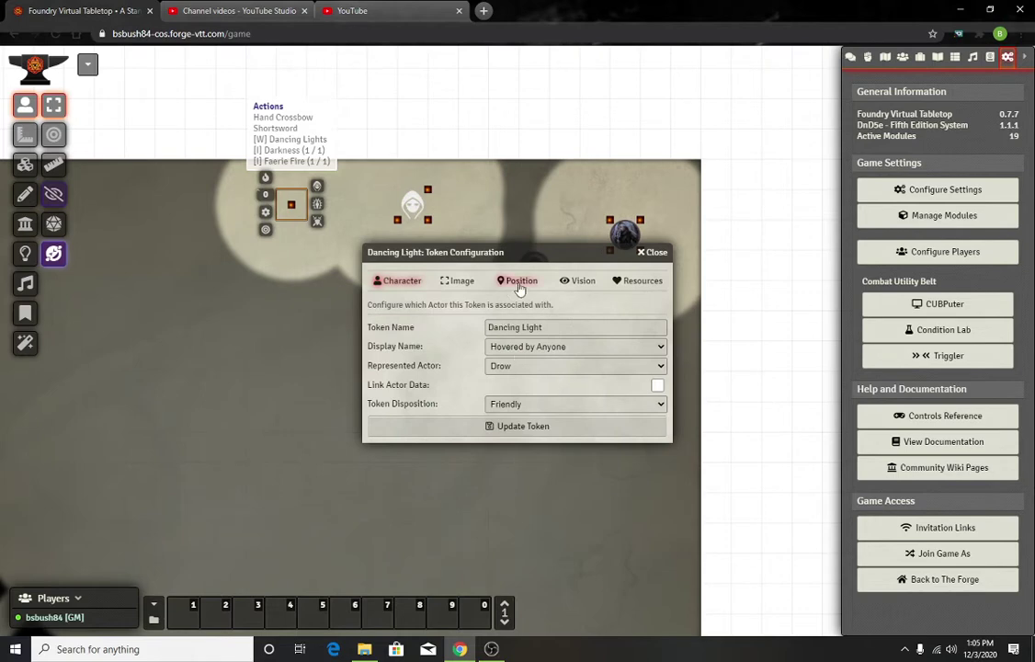
left_click(576, 281)
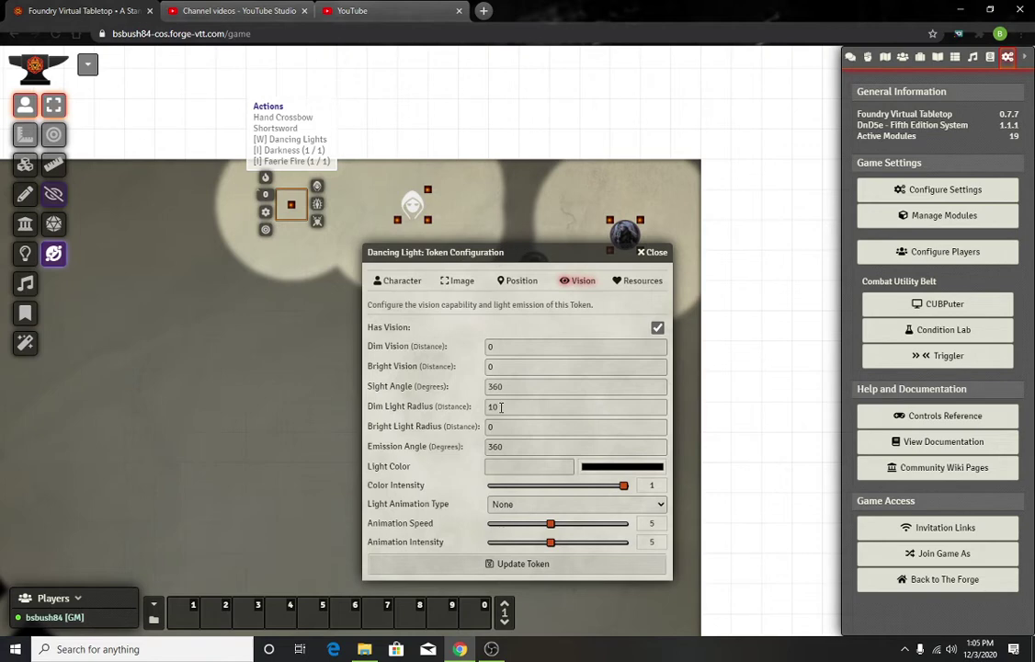
left_click(654, 253)
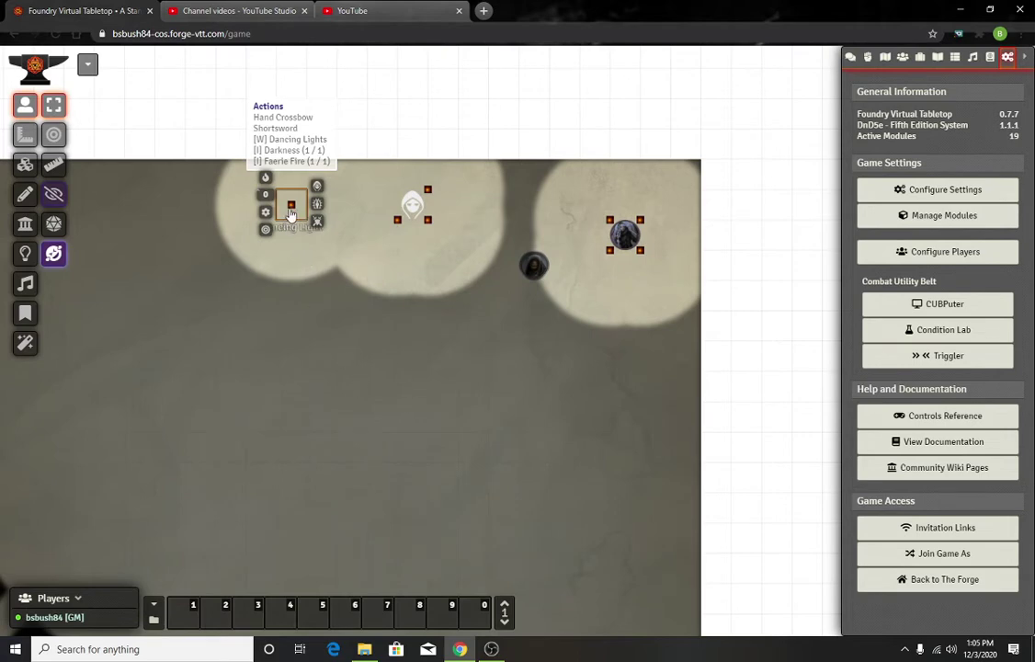
- Spread Dancing Light tokens to the lower left and map centre, undoing one misplaced move
left_click_drag(290, 204, 241, 303)
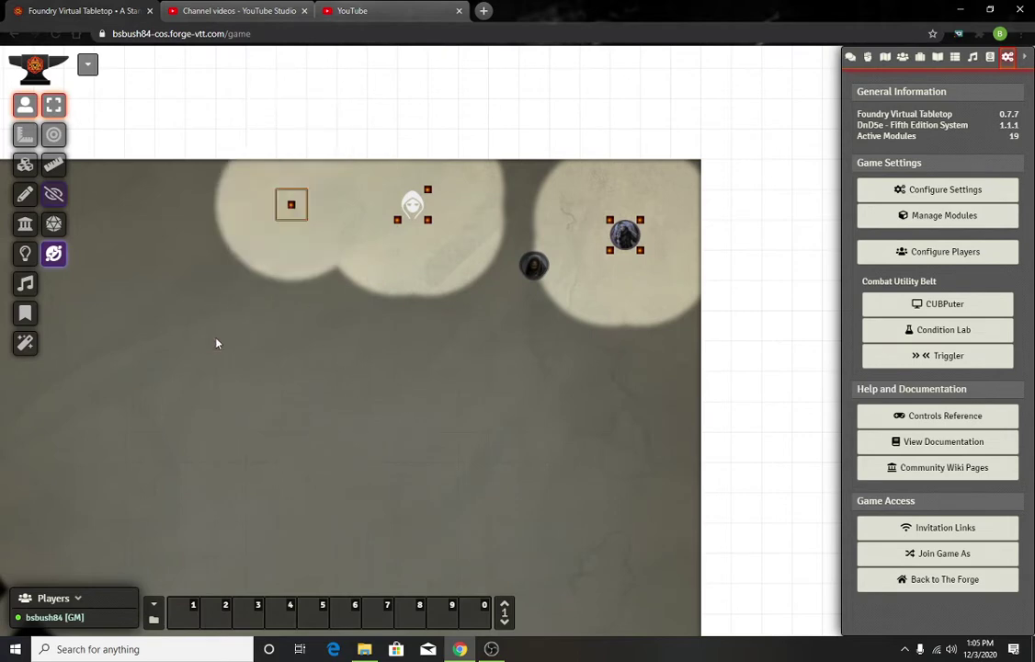
left_click(411, 207)
left_click_drag(399, 226, 67, 561)
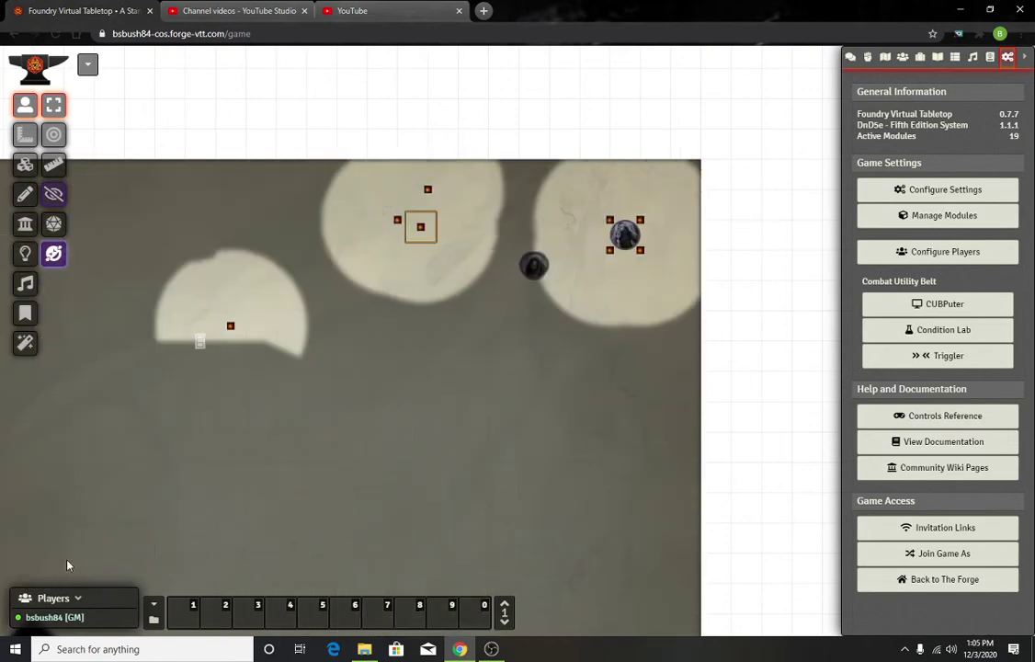
left_click_drag(437, 201, 380, 467)
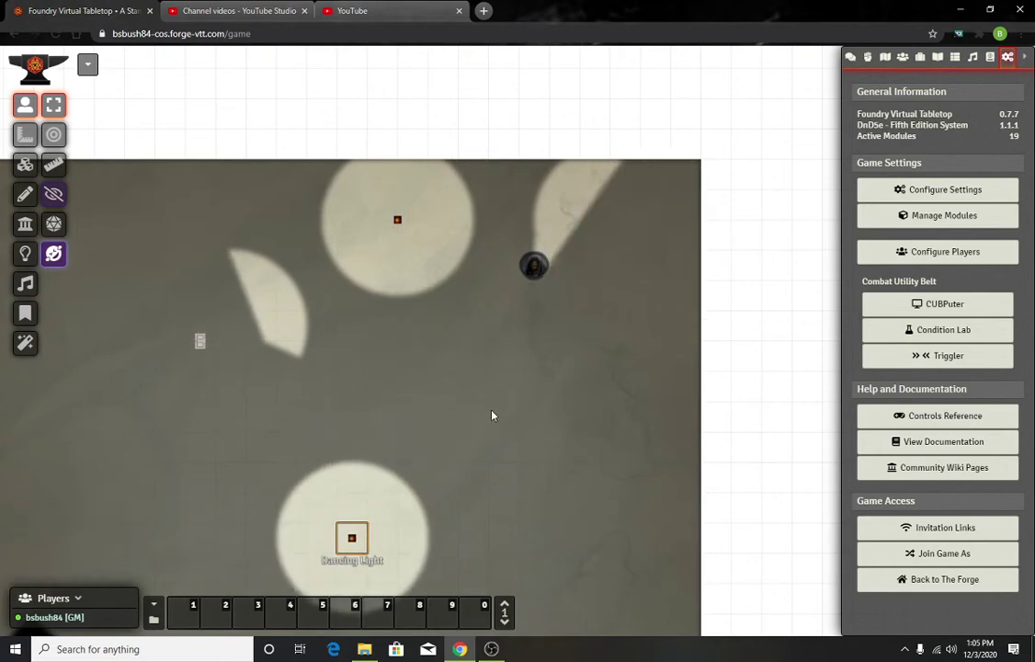
key("ctrl+z")
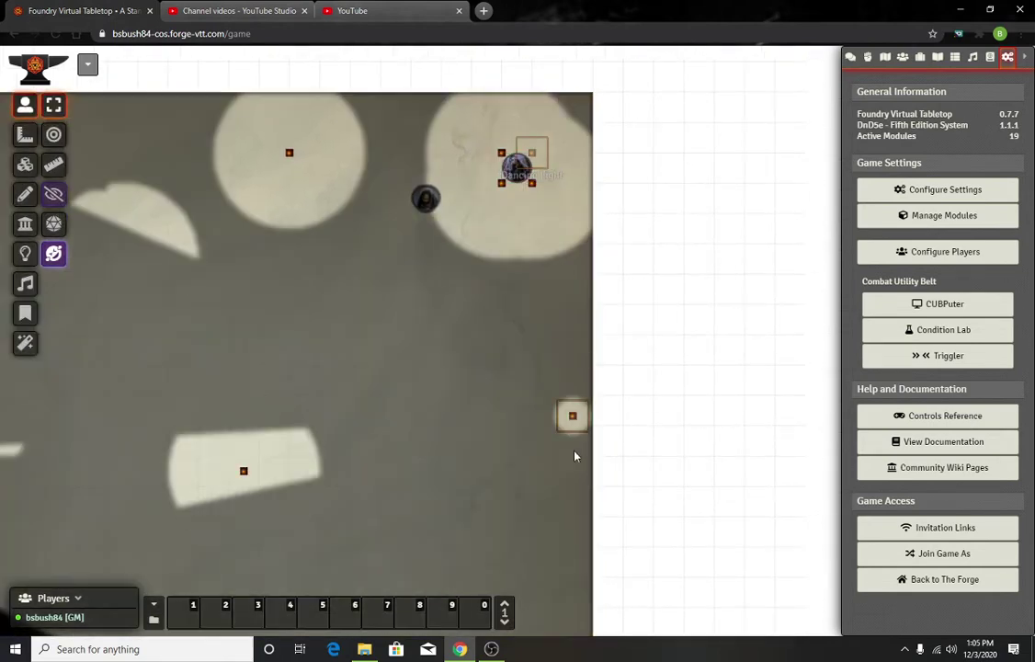
left_click_drag(574, 456, 389, 358)
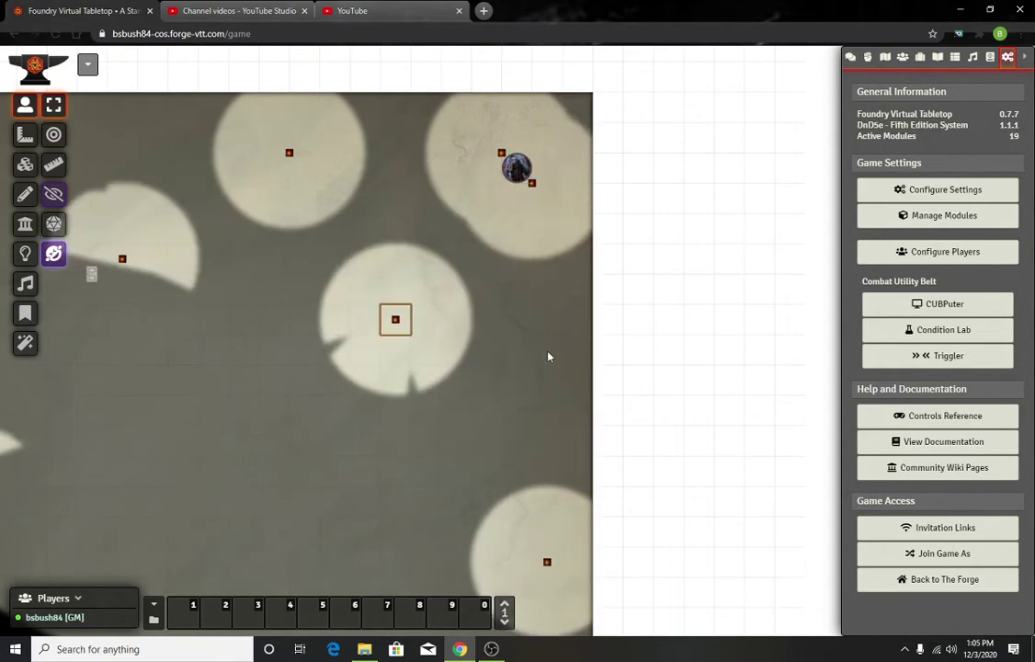
left_click_drag(548, 357, 609, 177)
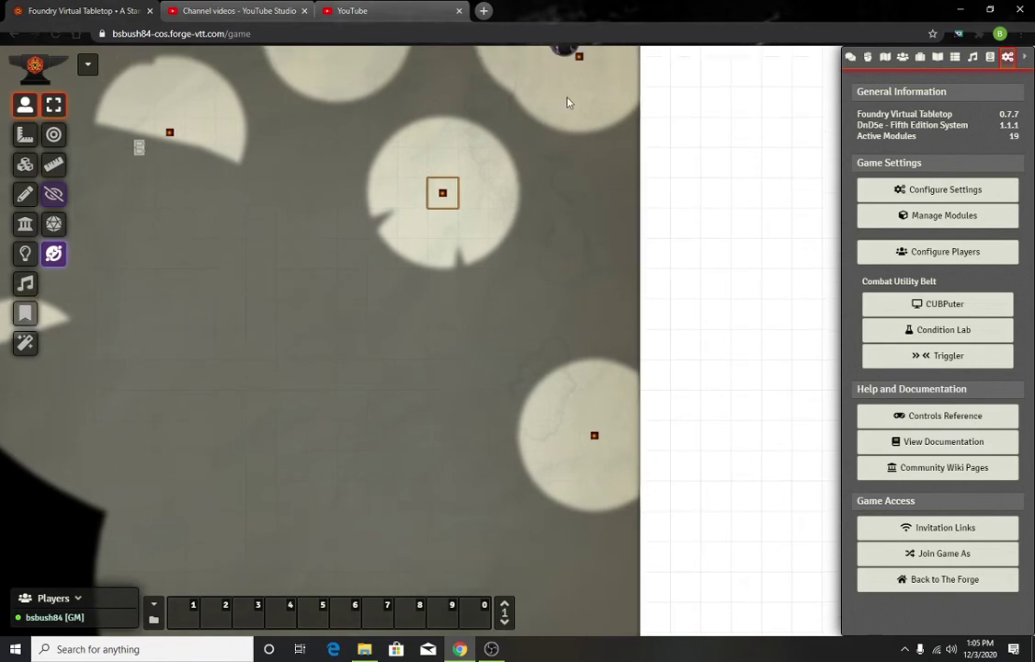
left_click_drag(256, 620, 262, 350)
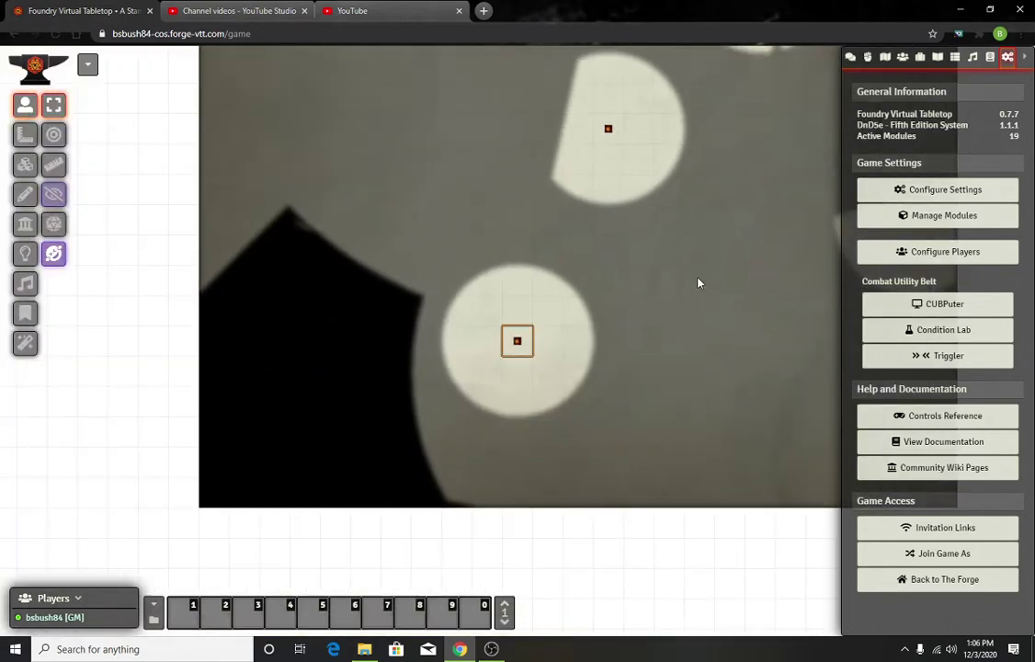
- Rejoin the world, save and review the player configuration, and open the Settings panel
left_click(919, 553)
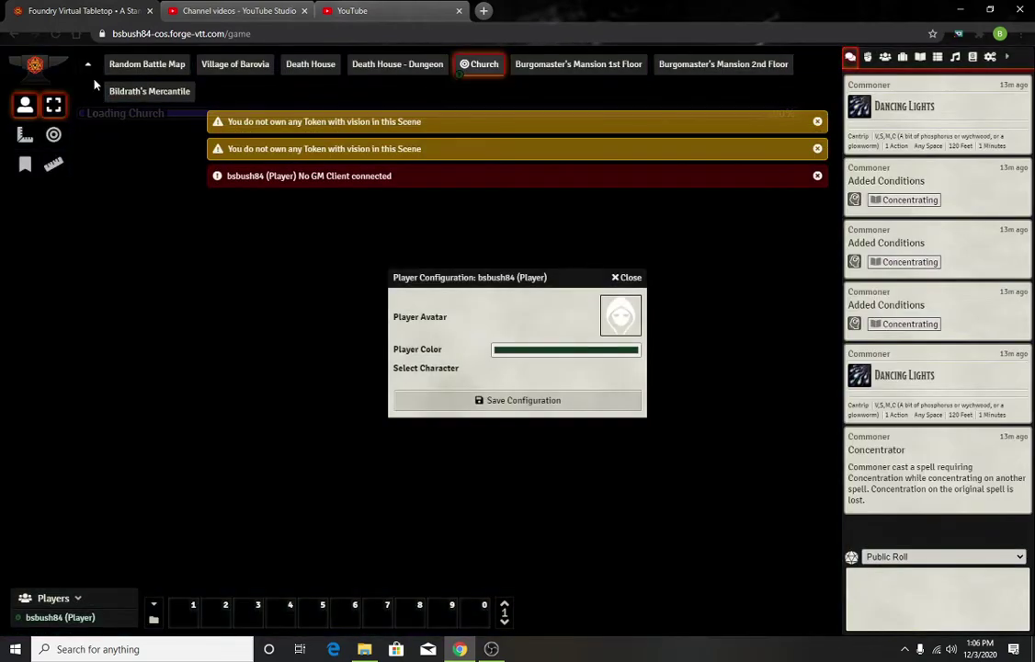
left_click(147, 66)
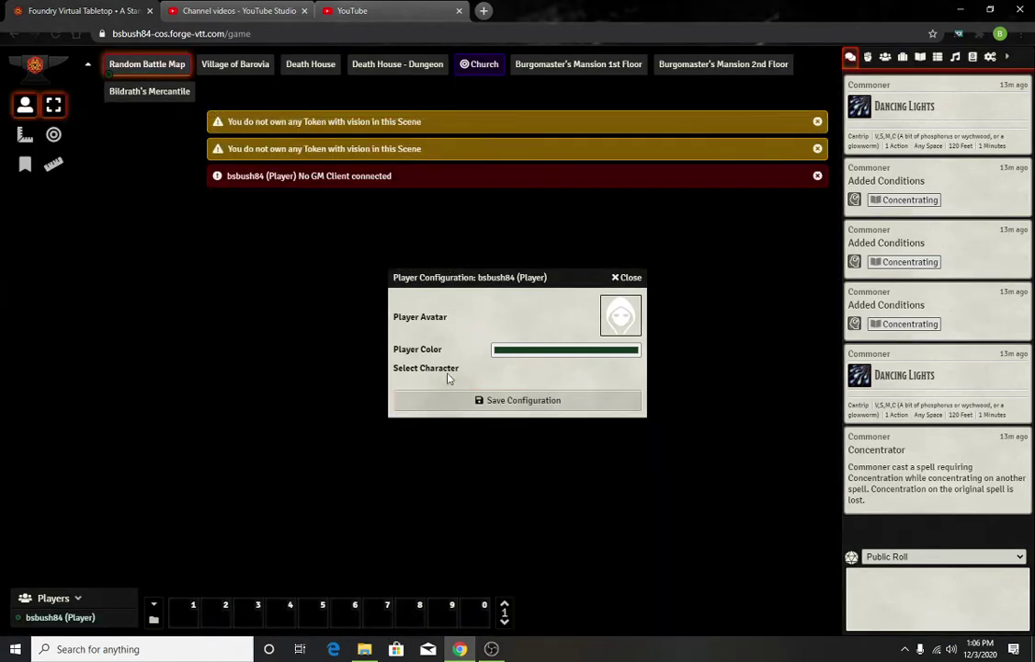
left_click(497, 401)
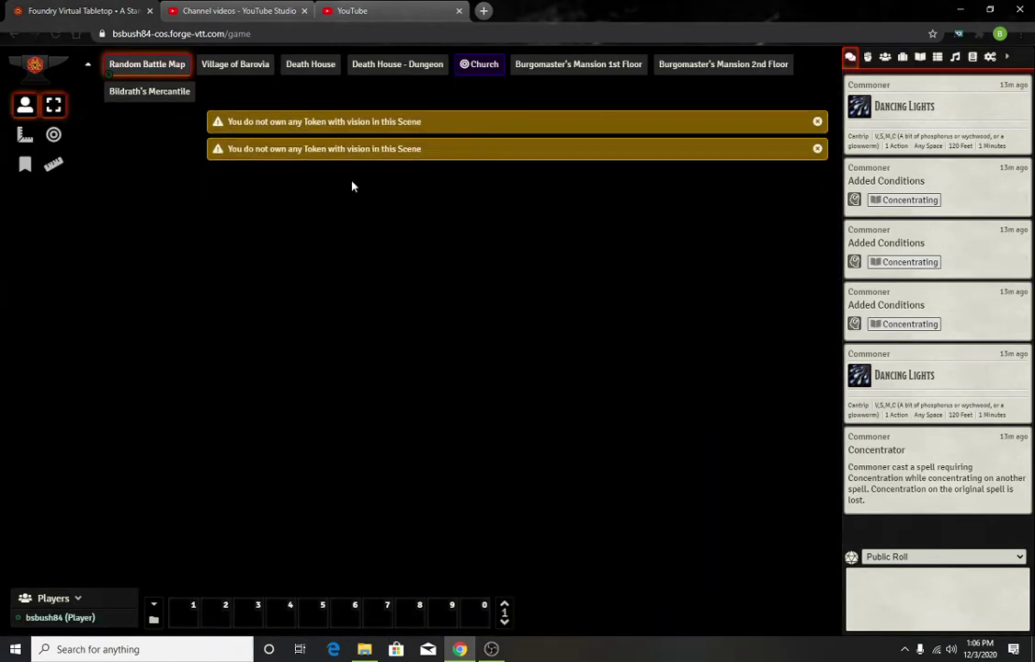
right_click(58, 622)
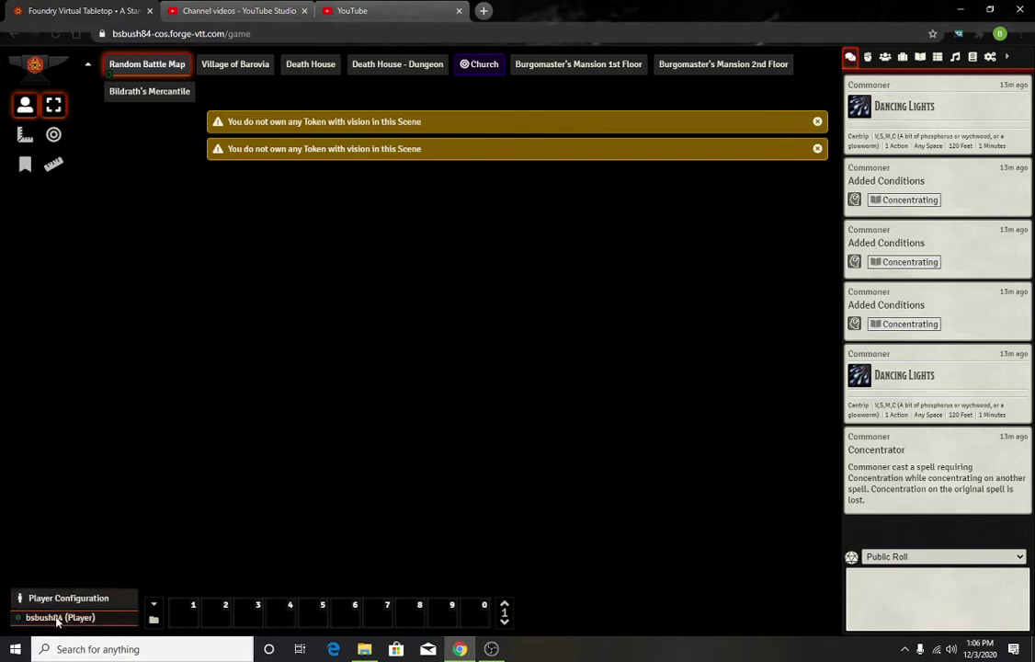
left_click(55, 595)
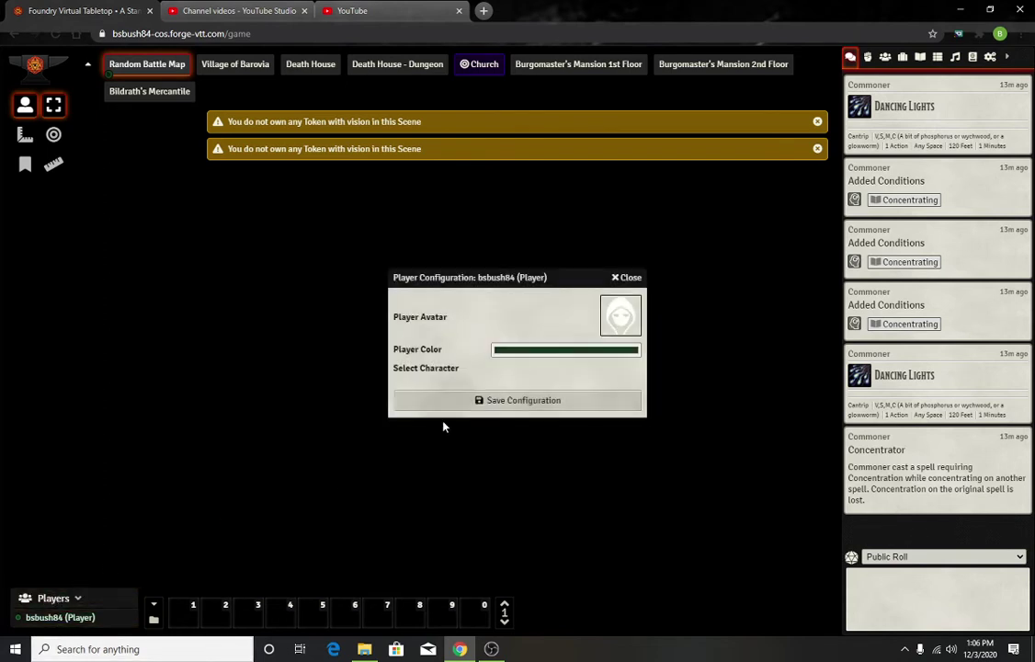
left_click(886, 56)
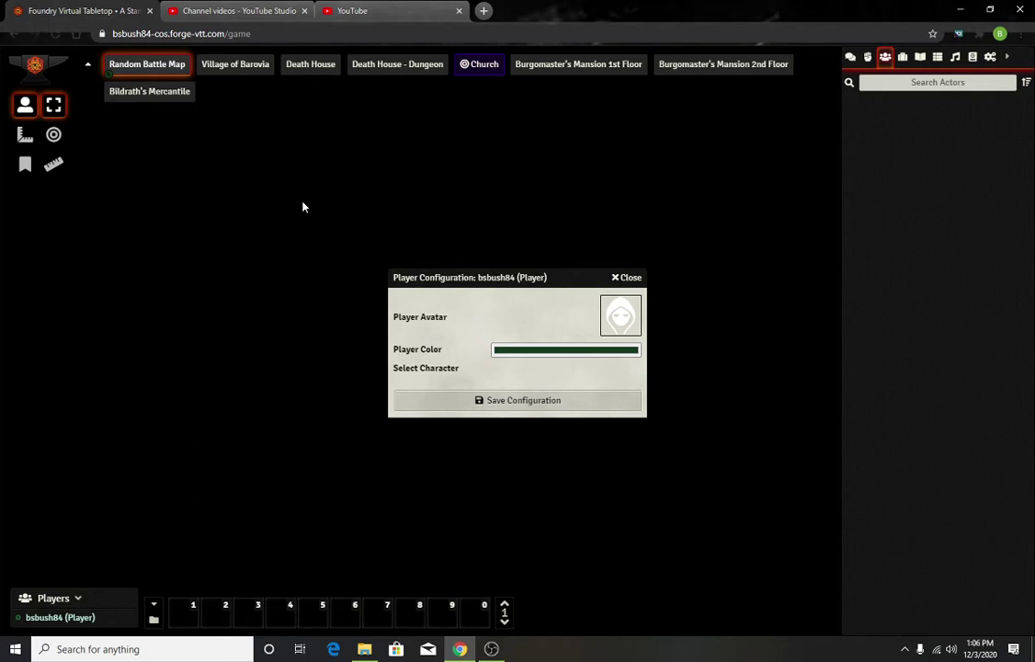
left_click(629, 278)
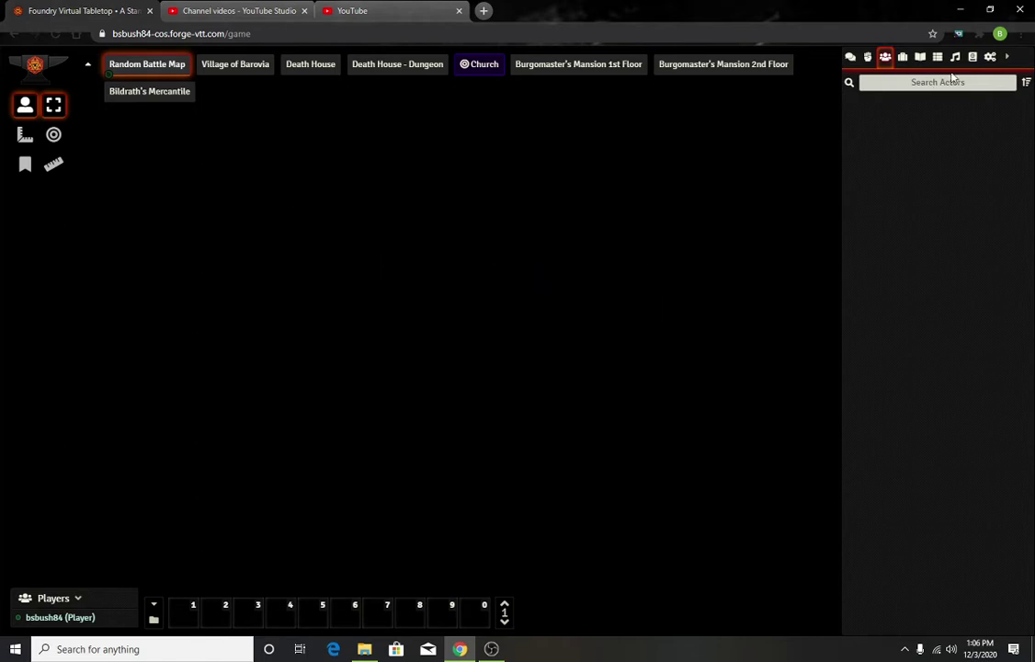
left_click(991, 57)
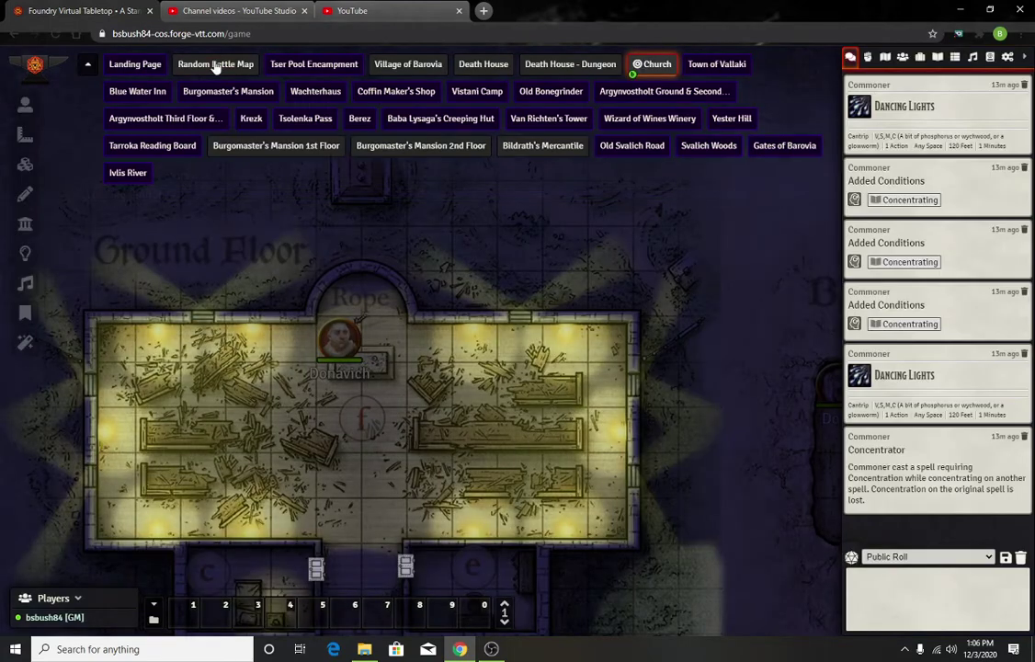
- Activate the Random Battle Map scene and expand the Player Characters actors folder
left_click(215, 65)
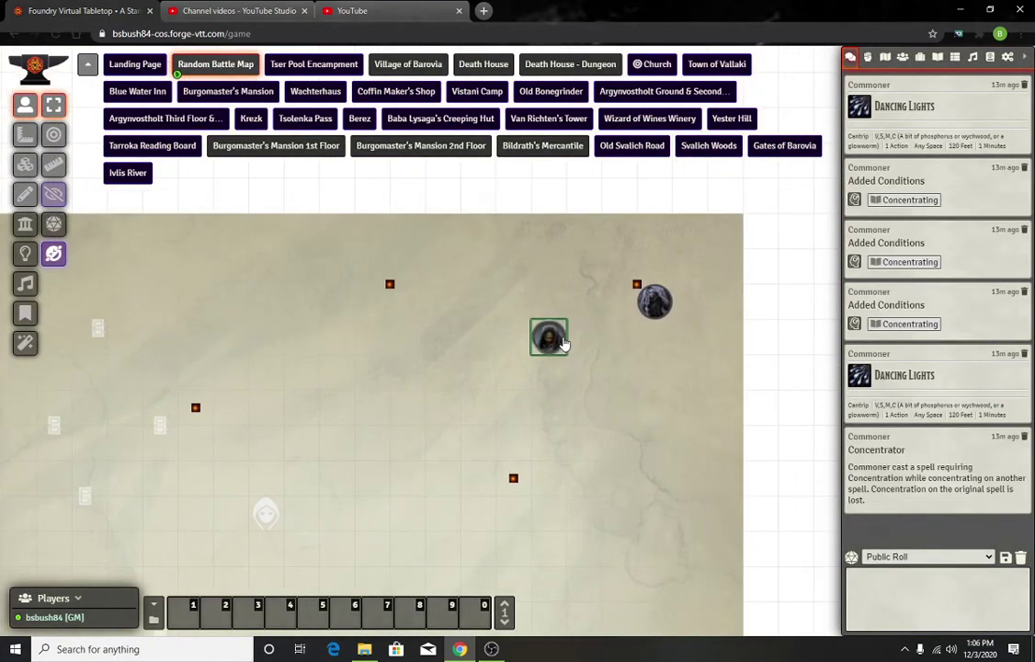
right_click(563, 341)
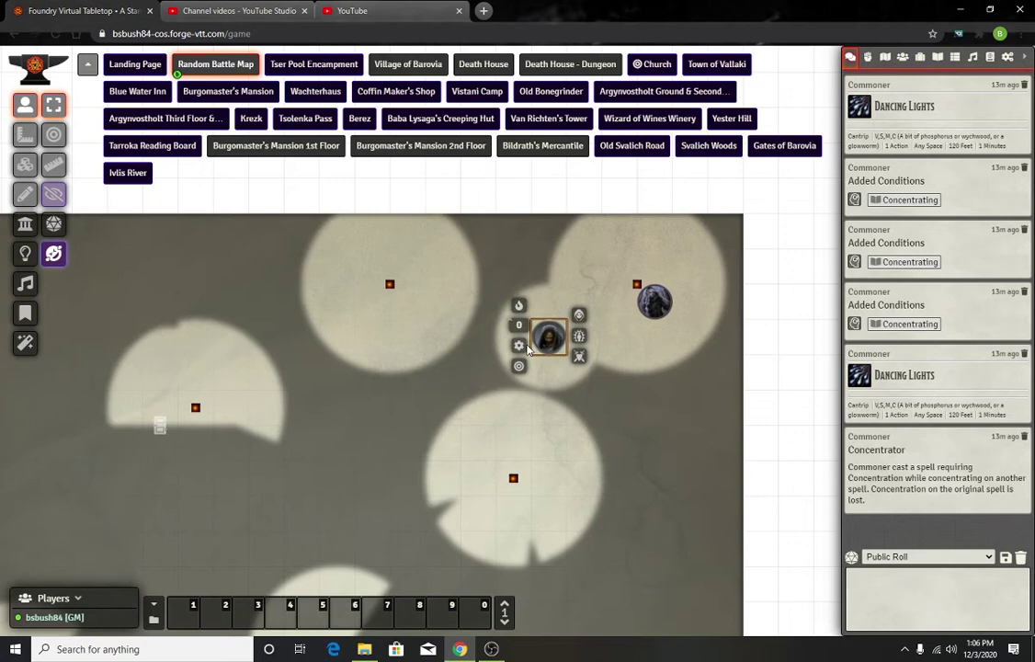
left_click(650, 336)
left_click(902, 57)
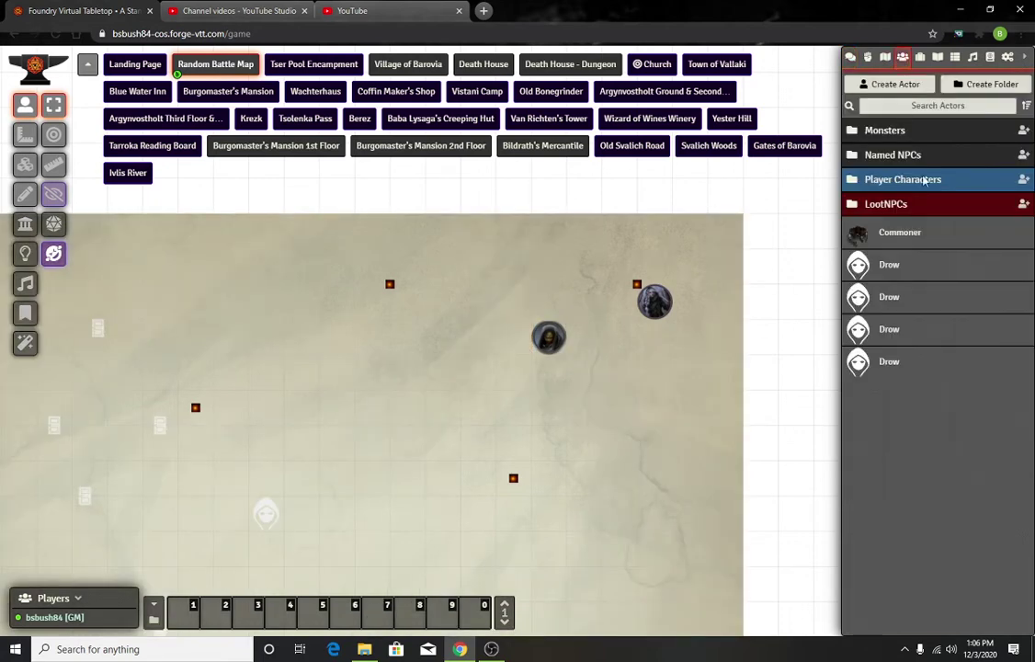
left_click(884, 179)
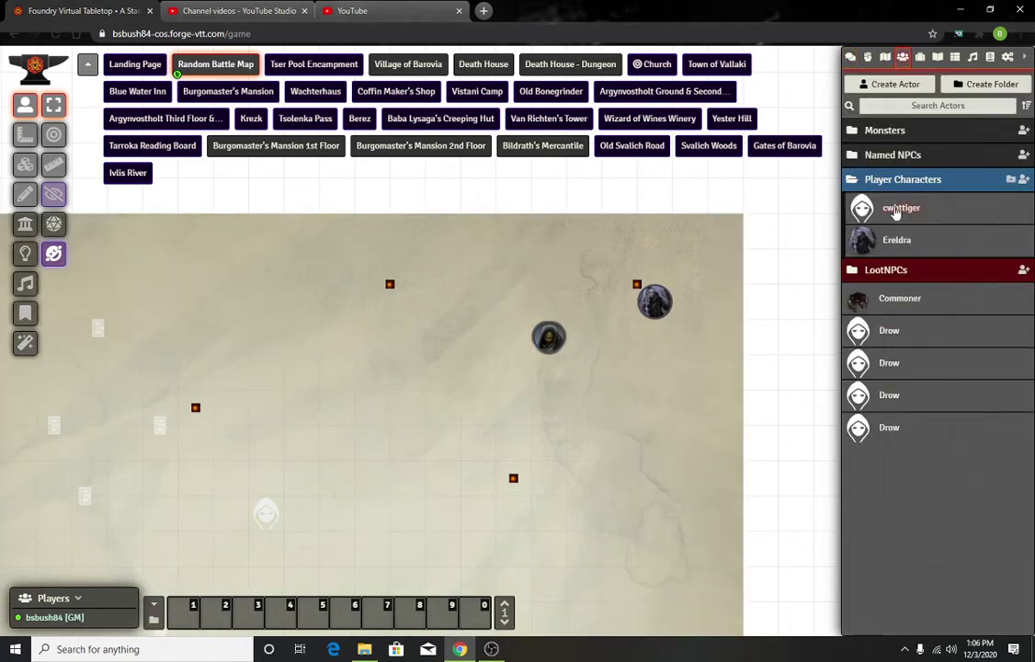
right_click(549, 338)
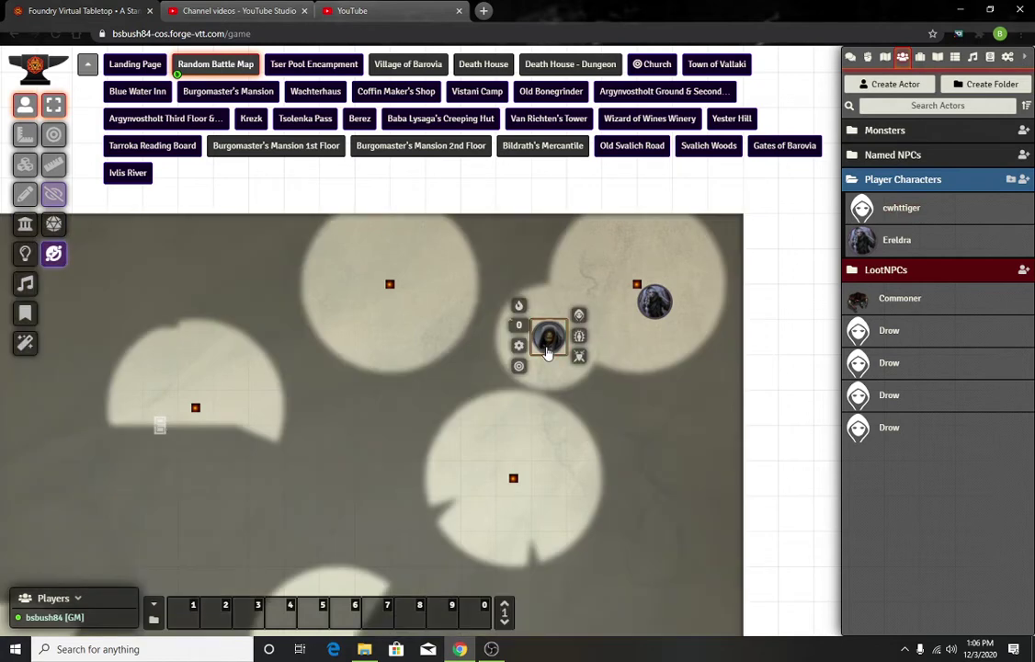
- Set the first player character's permissions: player account Owner, other user None
right_click(906, 210)
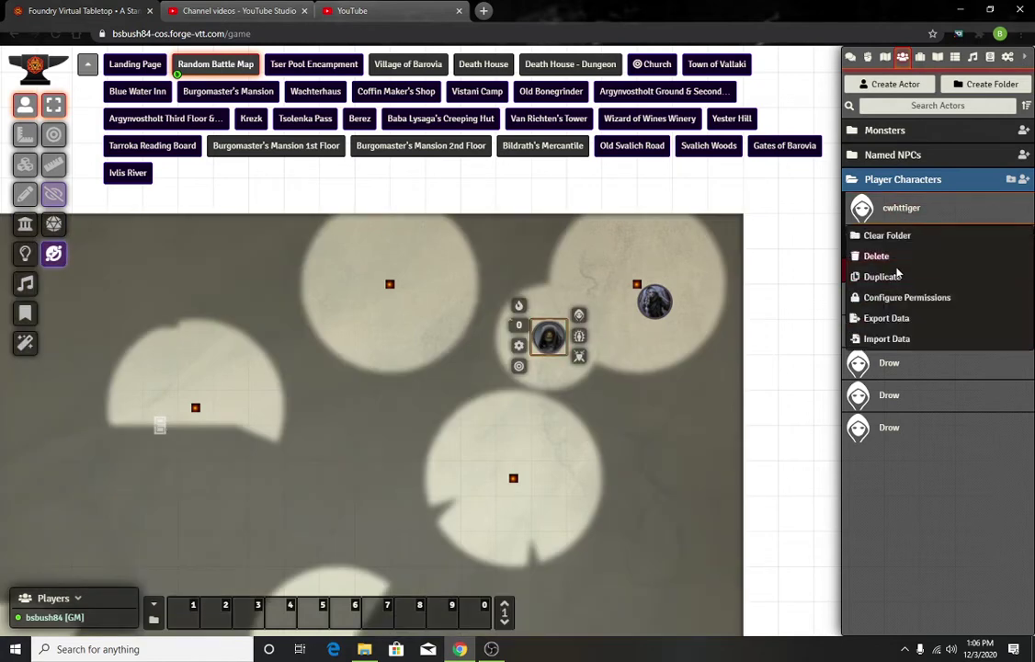
left_click(880, 298)
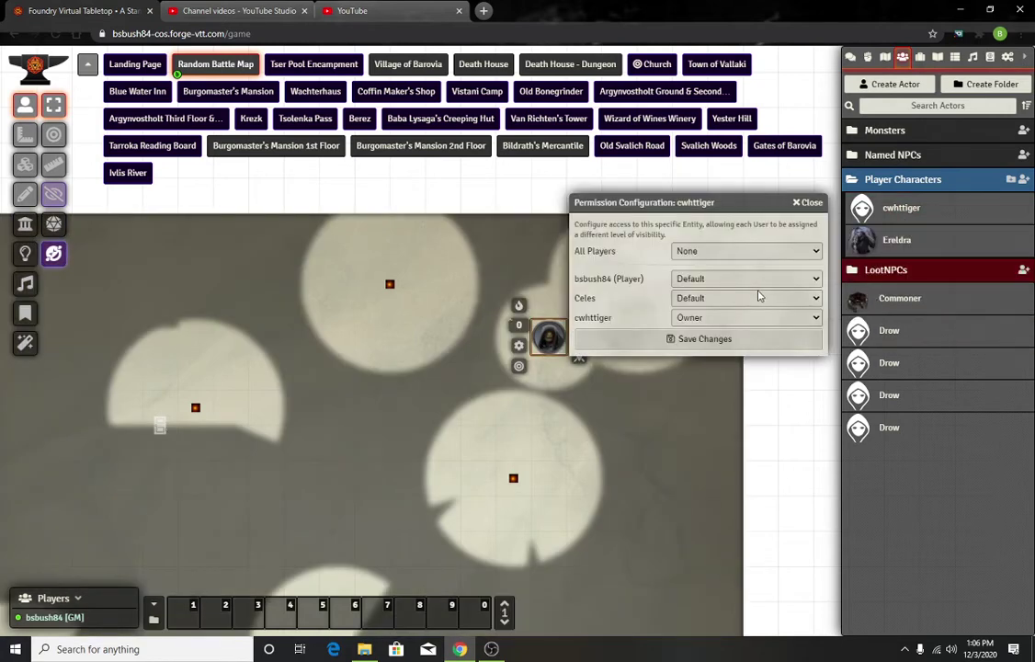
left_click(720, 279)
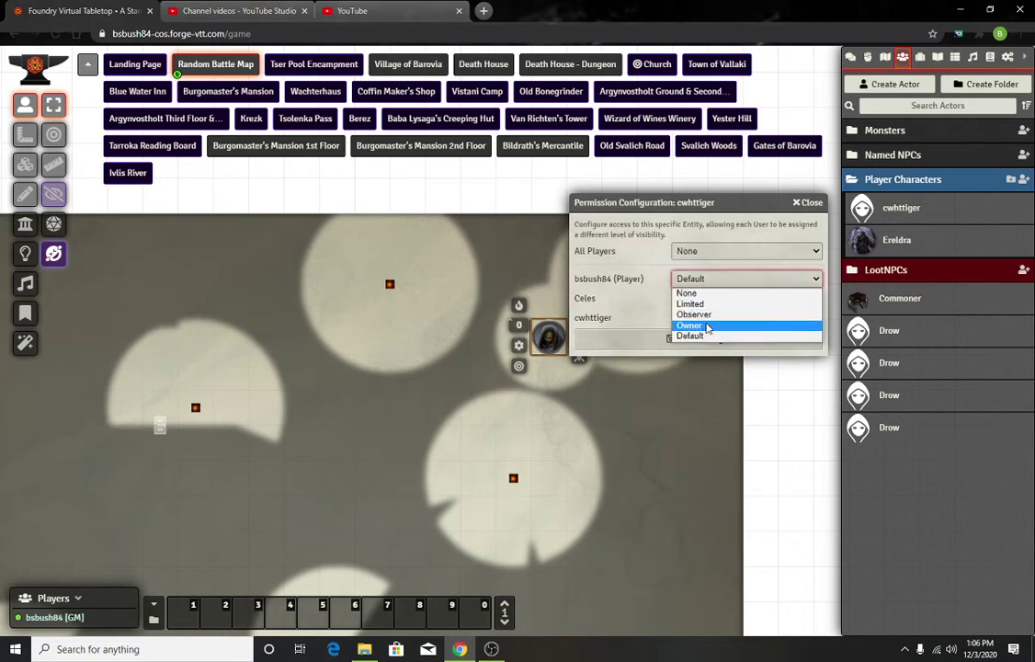
left_click(708, 326)
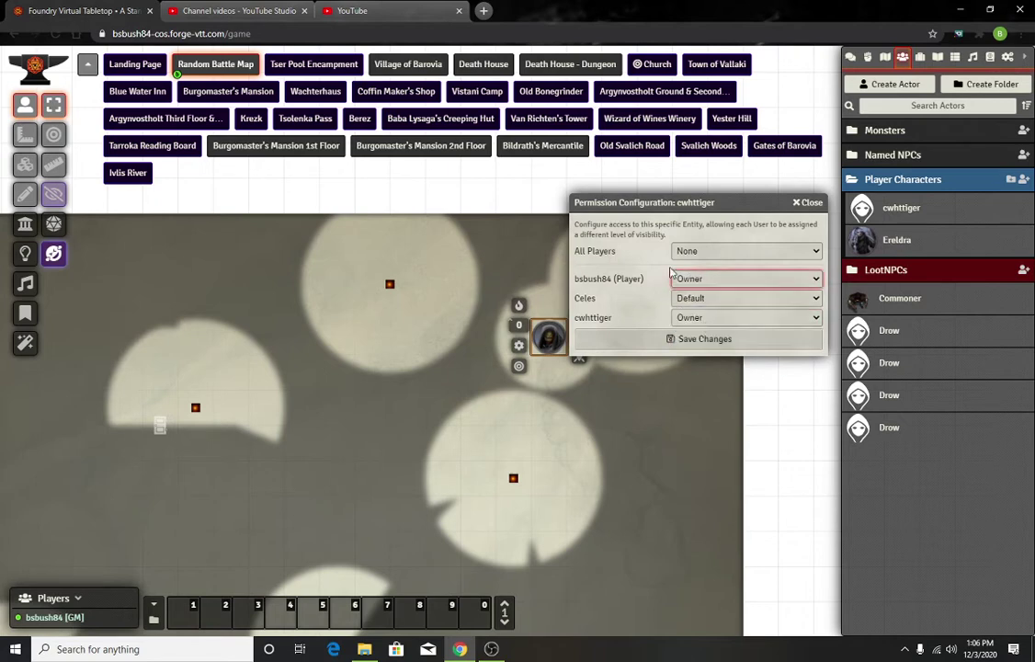
left_click(696, 318)
left_click(689, 328)
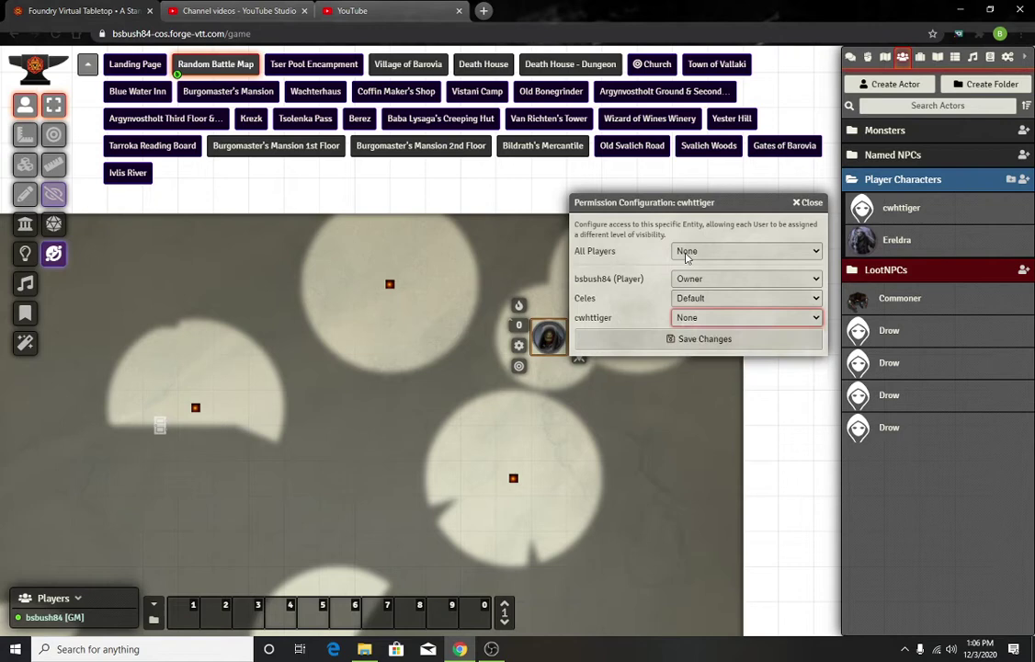
left_click(696, 340)
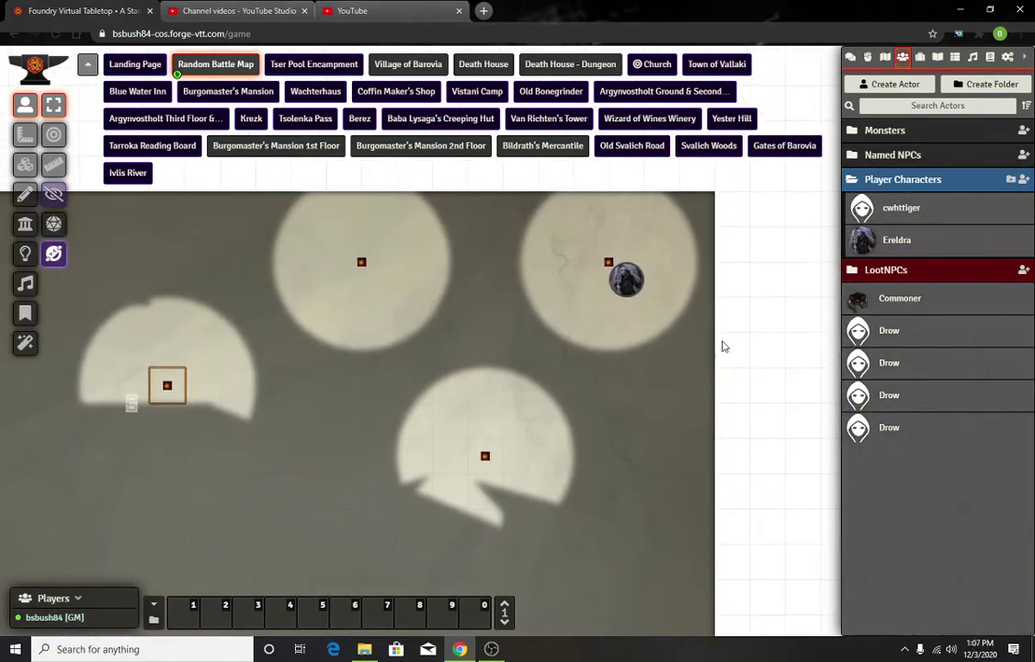
- Drop the first player character onto the battle map and delete the old token
left_click_drag(906, 212, 493, 344)
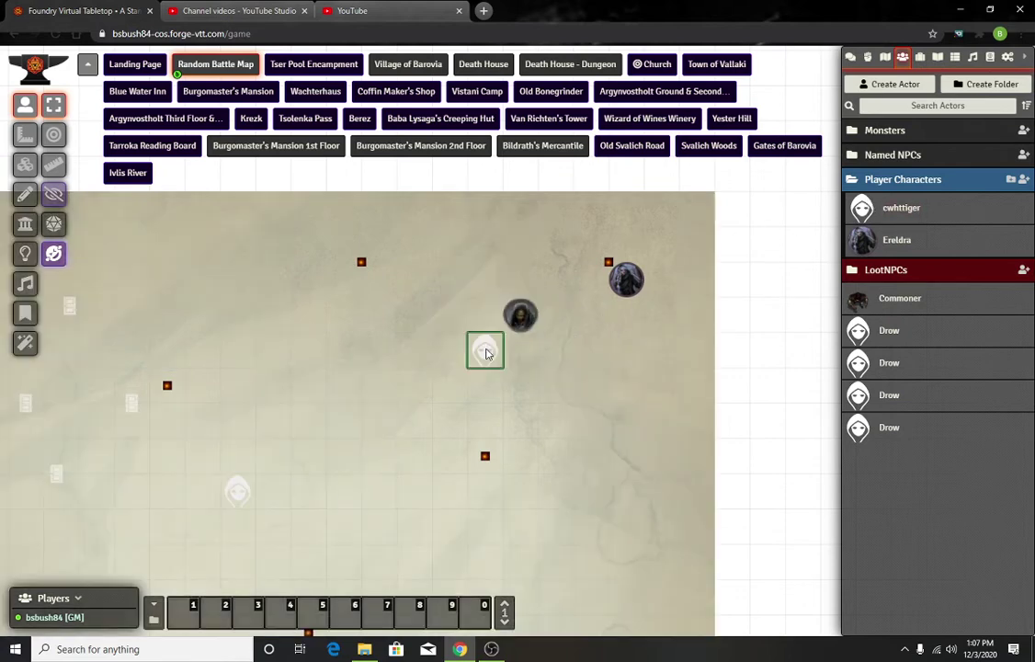
left_click(526, 313)
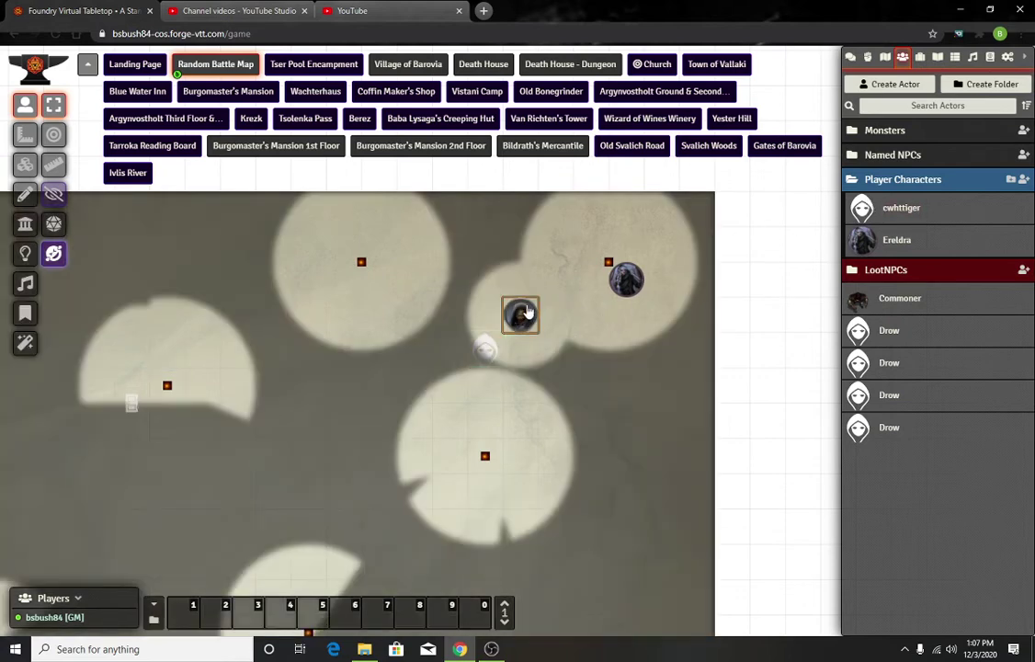
key("Delete")
- Set the new token's image to Hero-token.png from My Assets Library > avatars
left_click(487, 348)
right_click(485, 350)
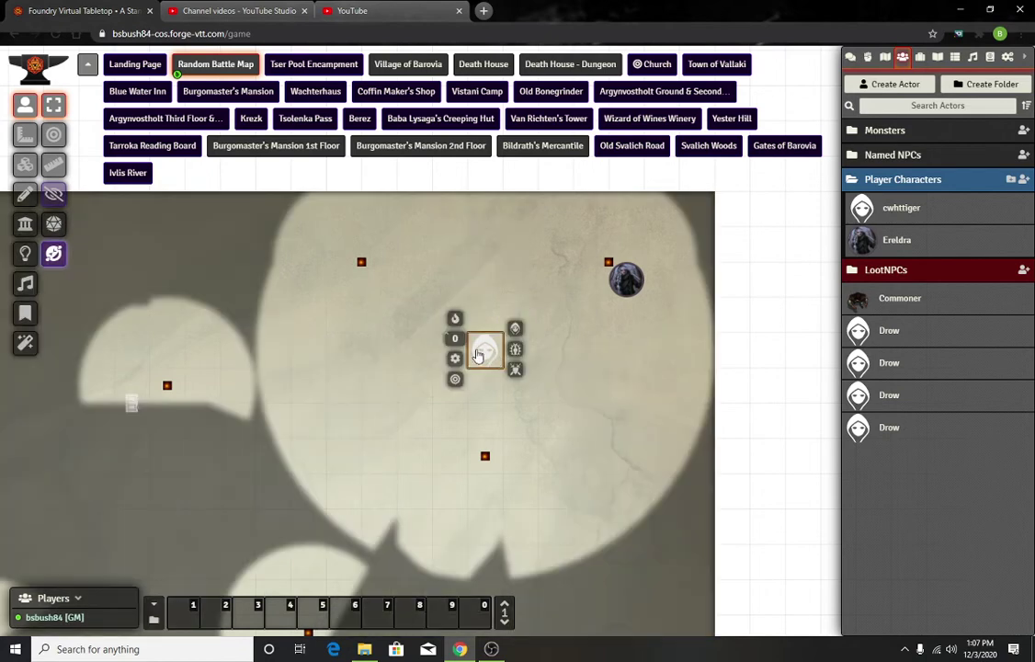
left_click(455, 358)
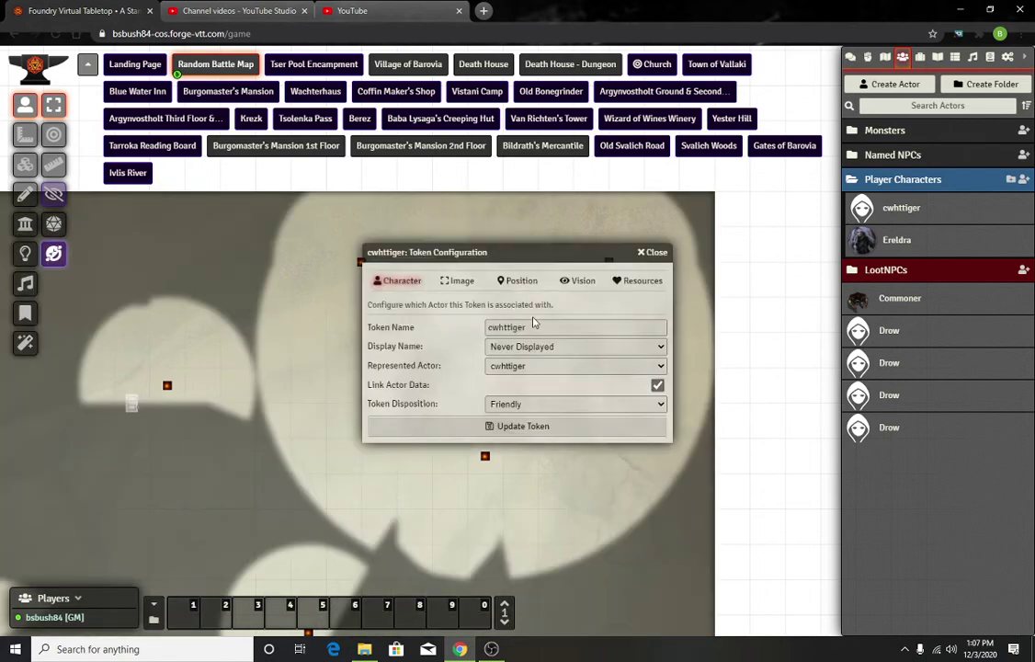
left_click(464, 282)
left_click(654, 328)
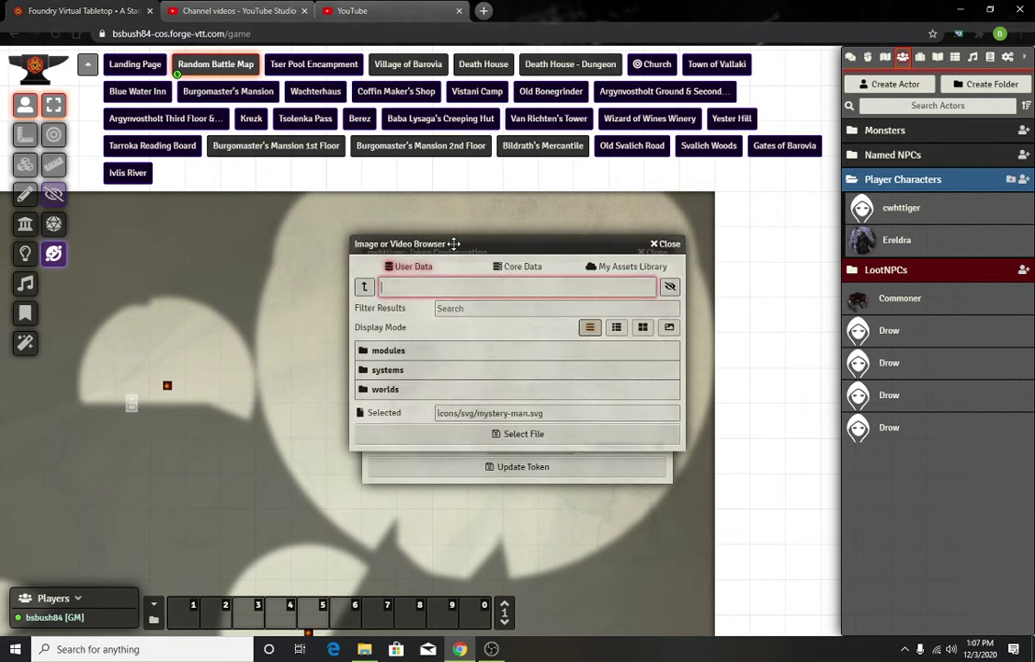
left_click(602, 266)
left_click(392, 299)
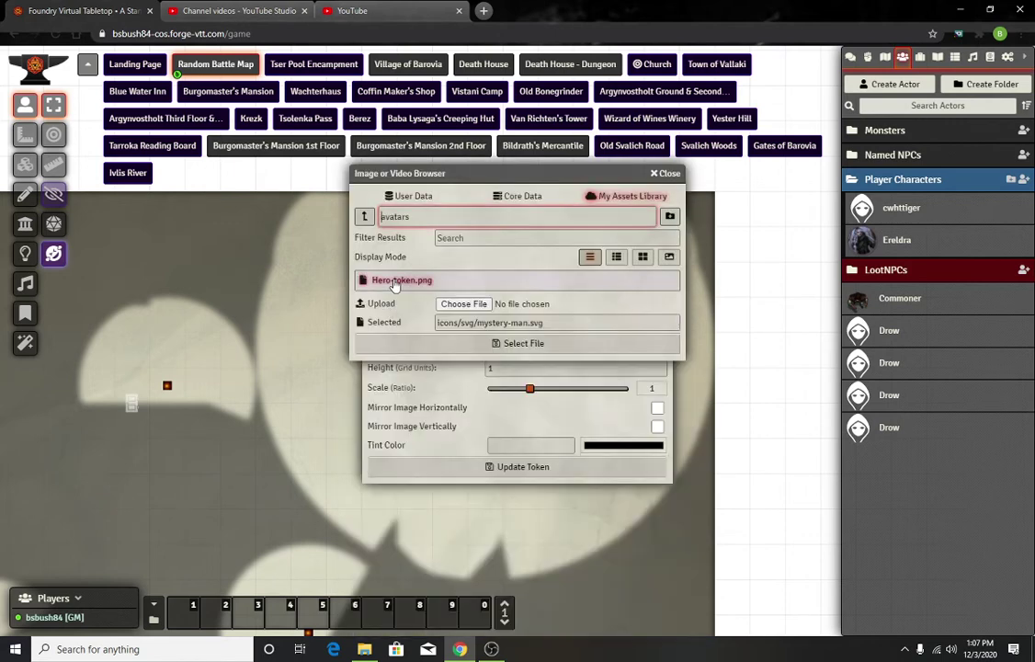
left_click(393, 282)
left_click(518, 387)
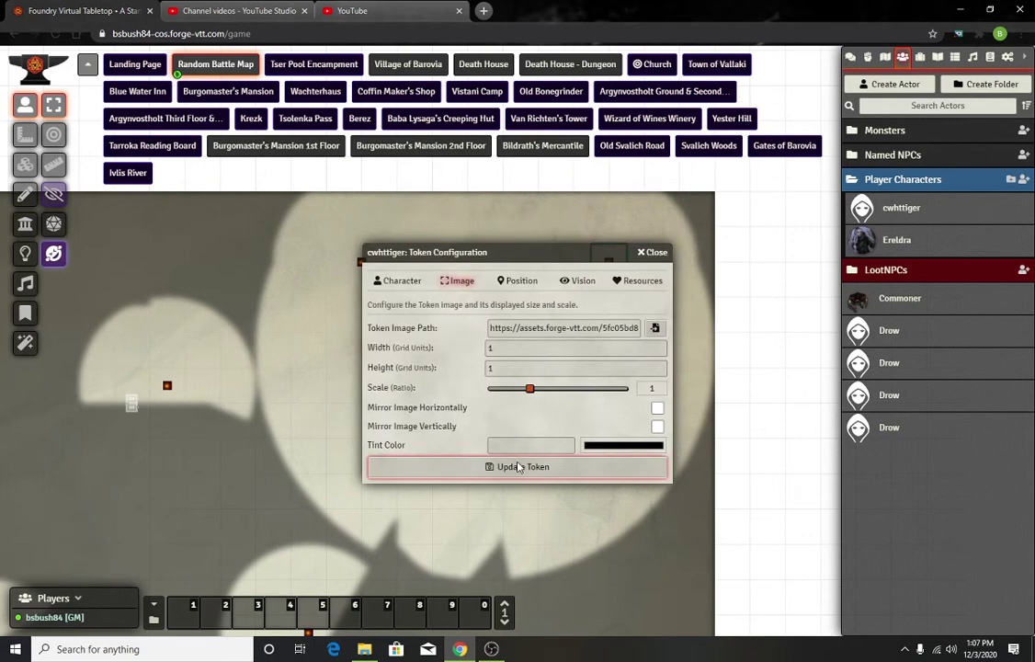
left_click(504, 463)
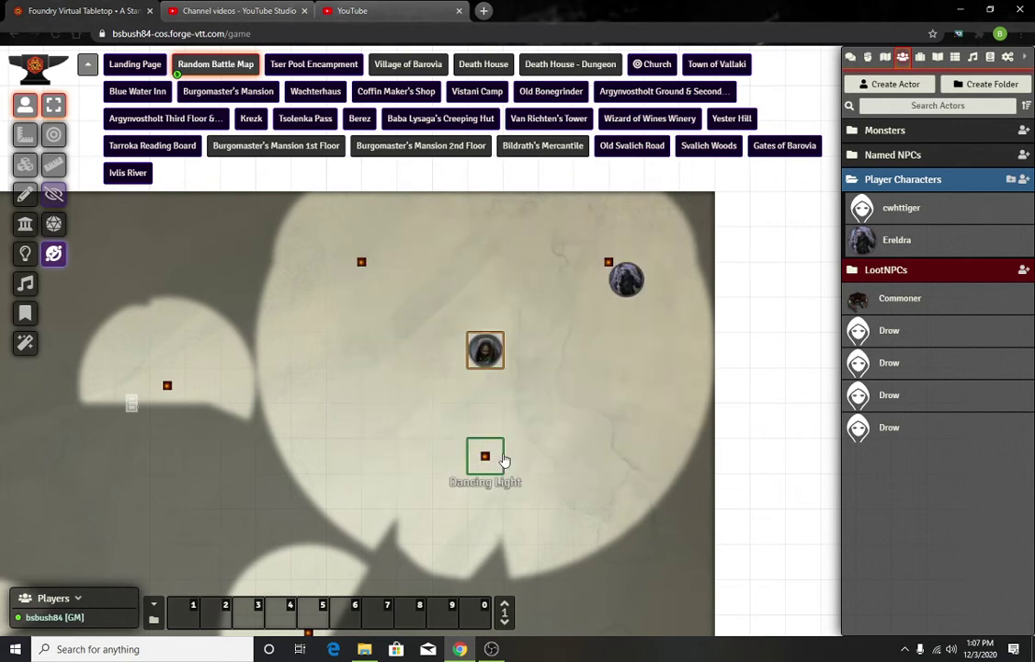
right_click(492, 359)
- Give the Hero token vision, a 40 dim light radius and a 20 bright light radius
left_click(455, 374)
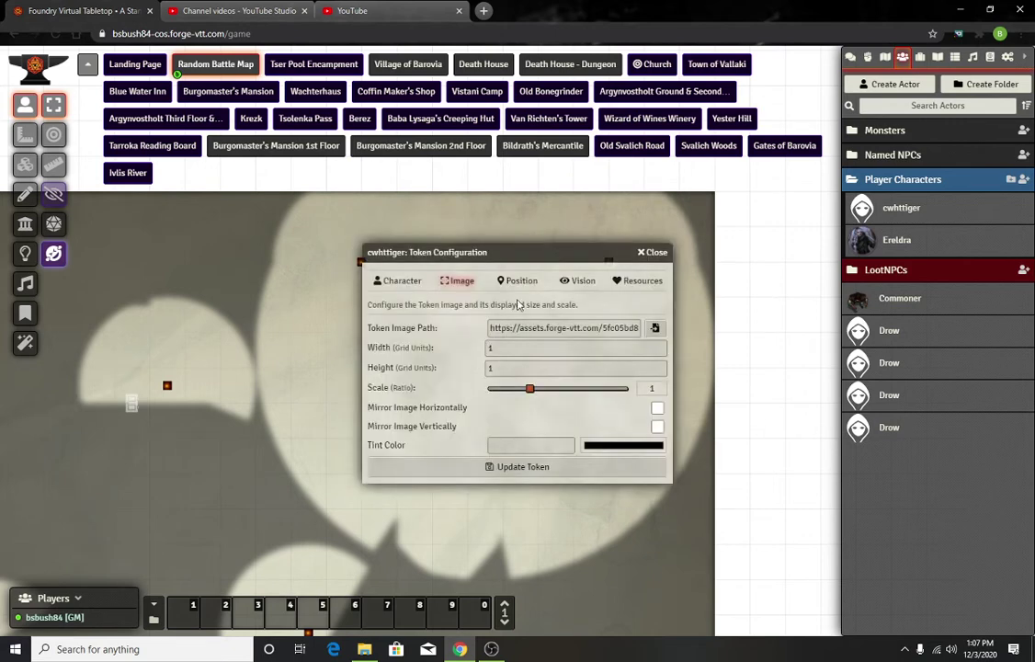
left_click(629, 282)
left_click(579, 280)
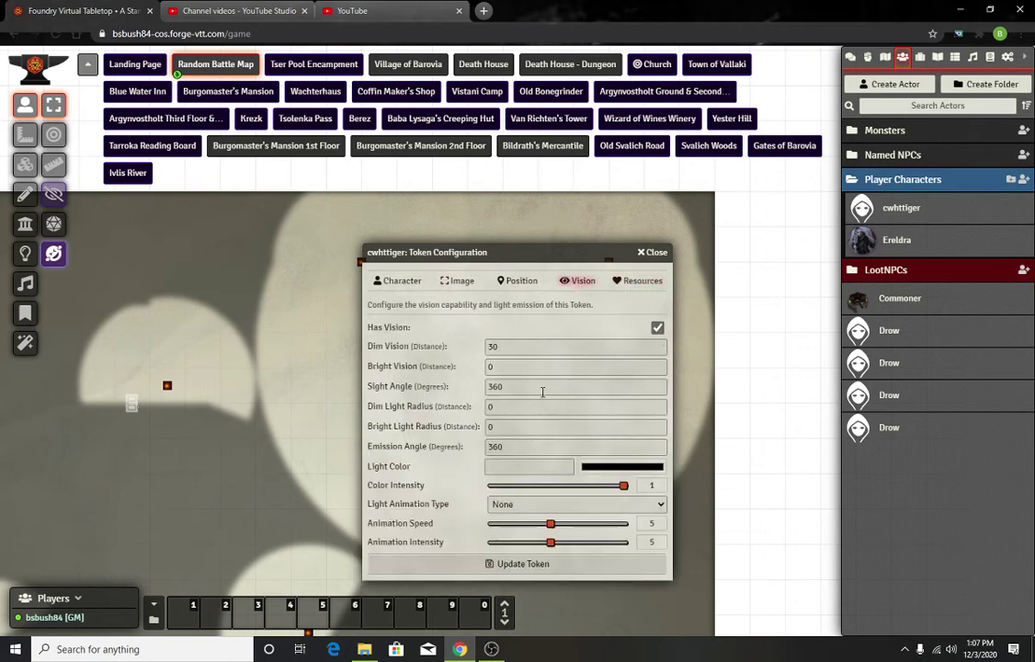
double_click(508, 346)
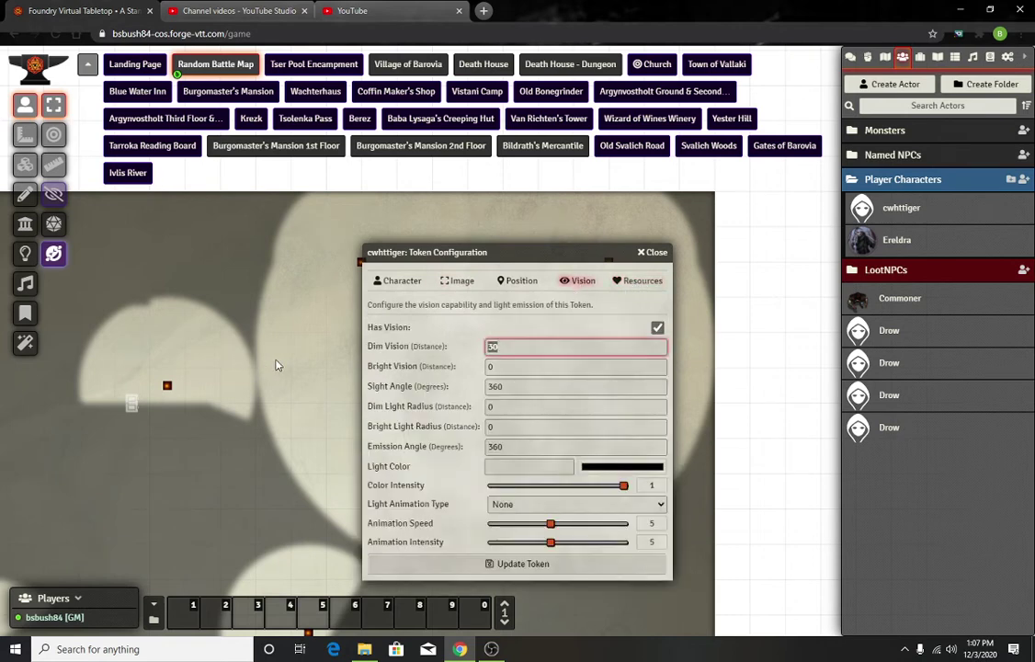
double_click(510, 406)
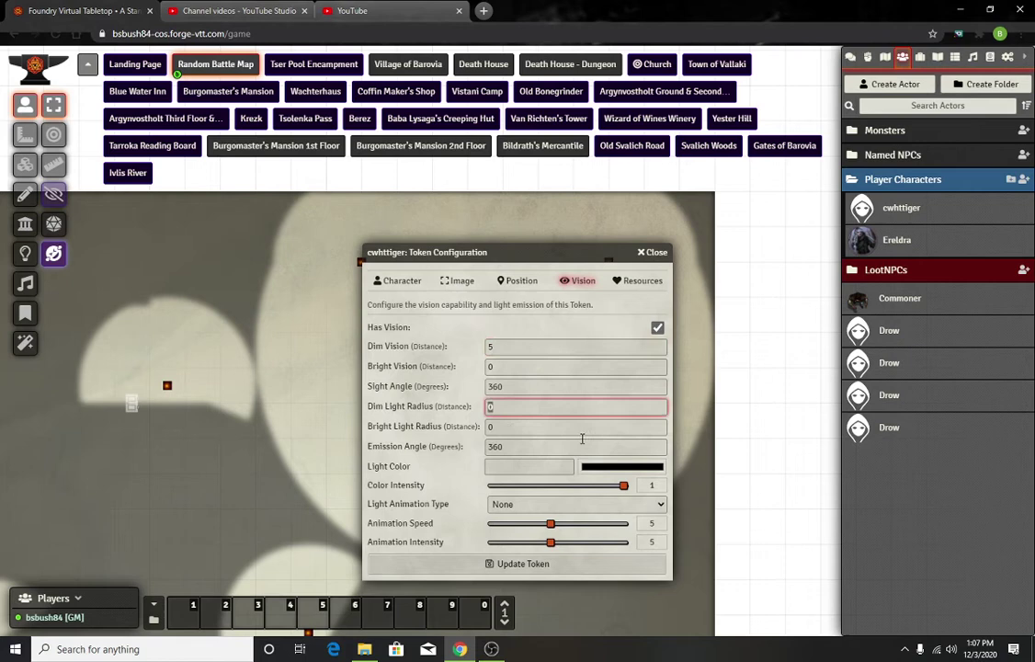
left_click(533, 420)
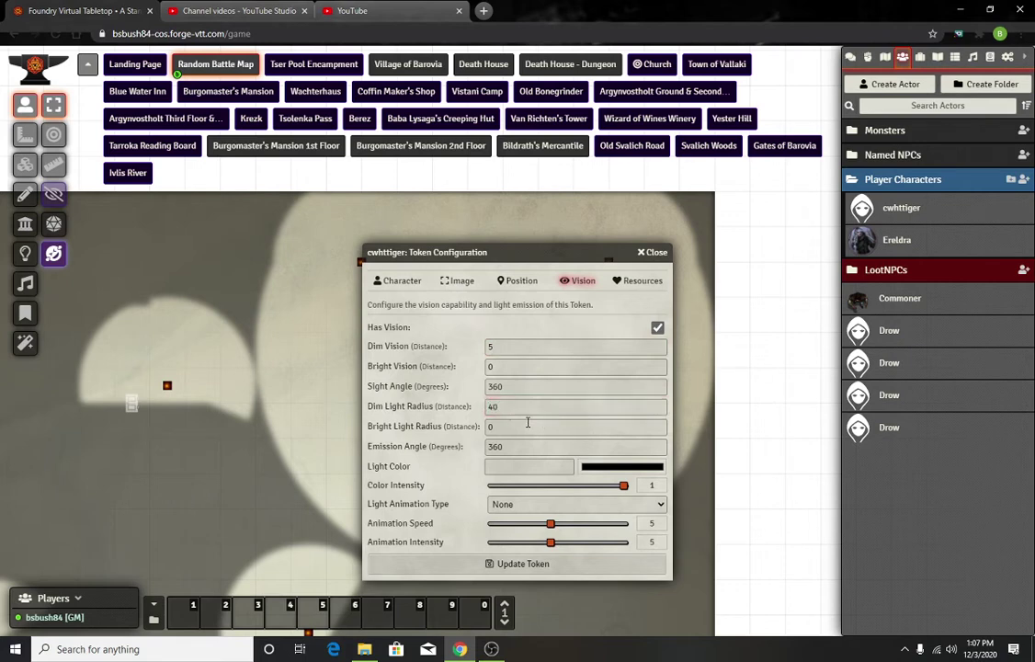
double_click(528, 424)
type("20")
- Set the light to #3946a7 at 0.5 intensity with Torch animation, then switch the torch off
left_click(618, 466)
left_click_drag(580, 382, 676, 328)
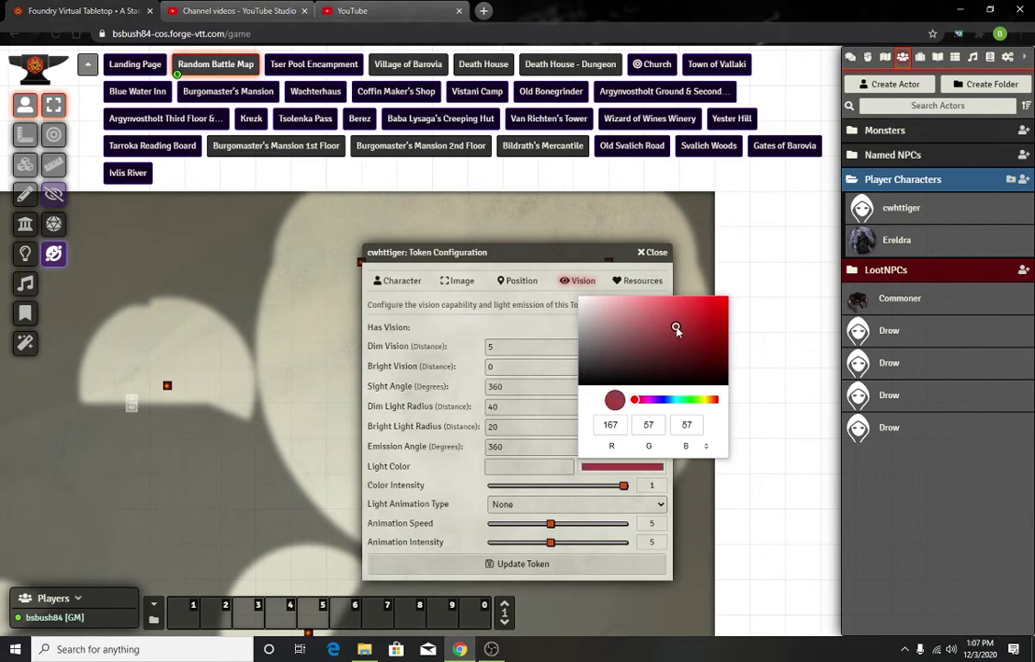
left_click_drag(644, 401, 666, 402)
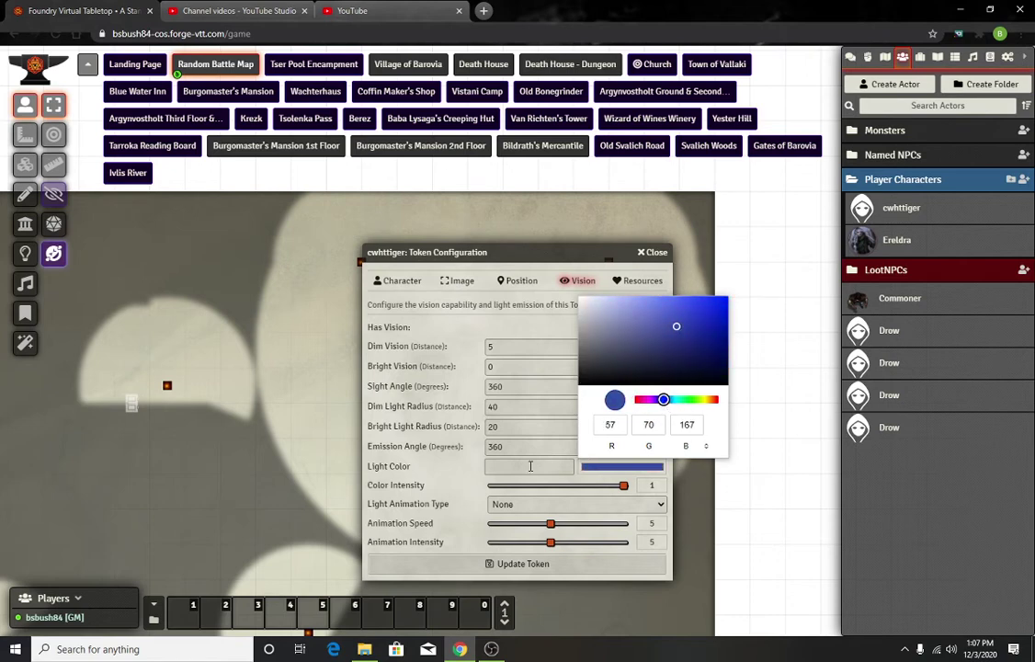
left_click(444, 494)
left_click(558, 486)
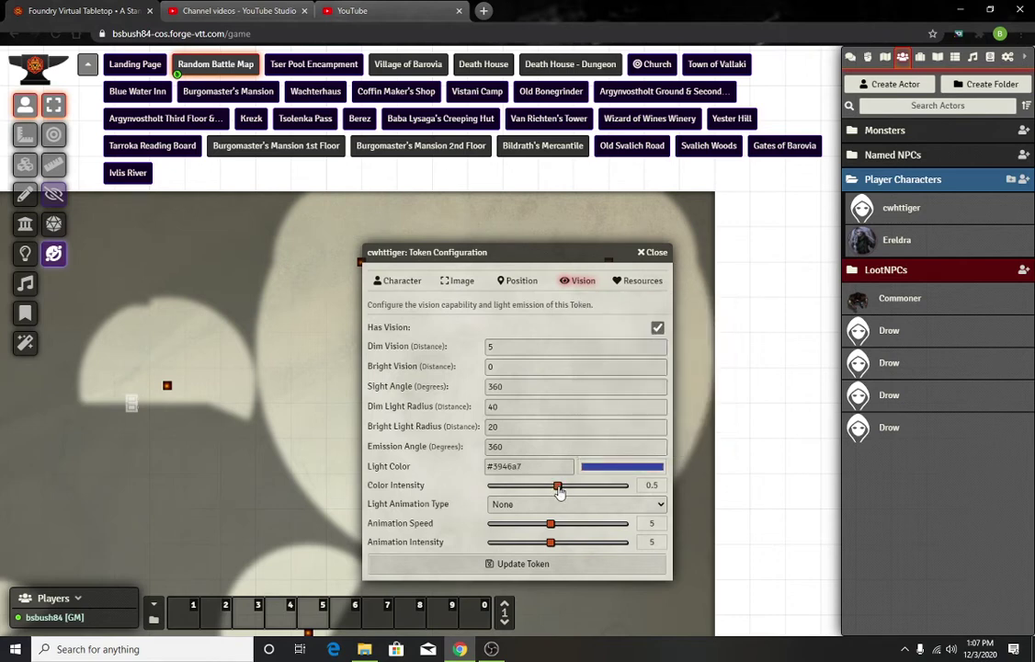
left_click(520, 504)
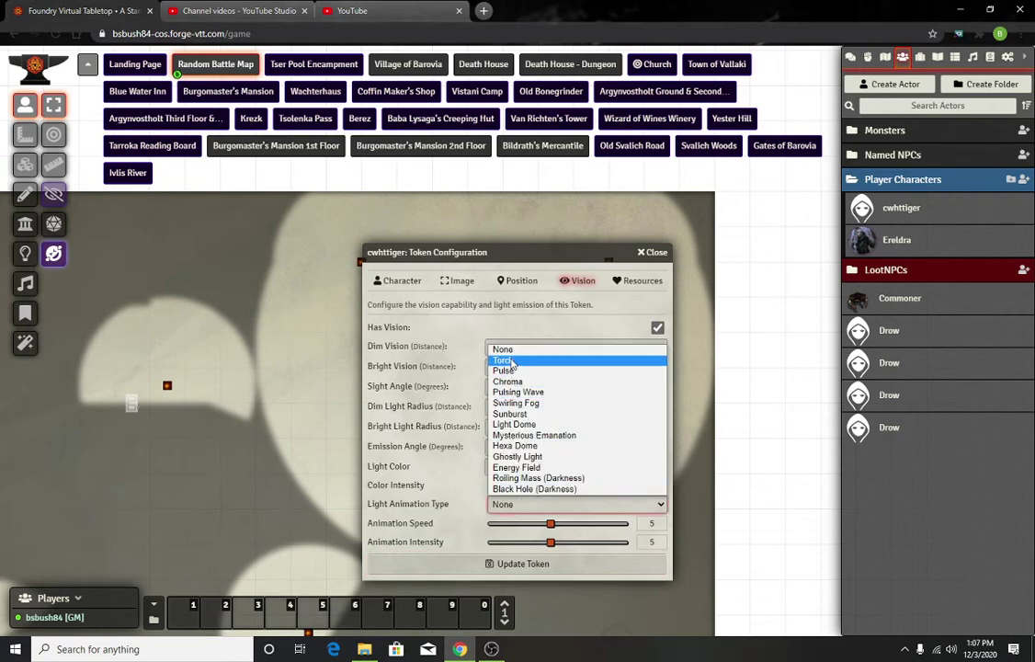
left_click(452, 317)
left_click(523, 564)
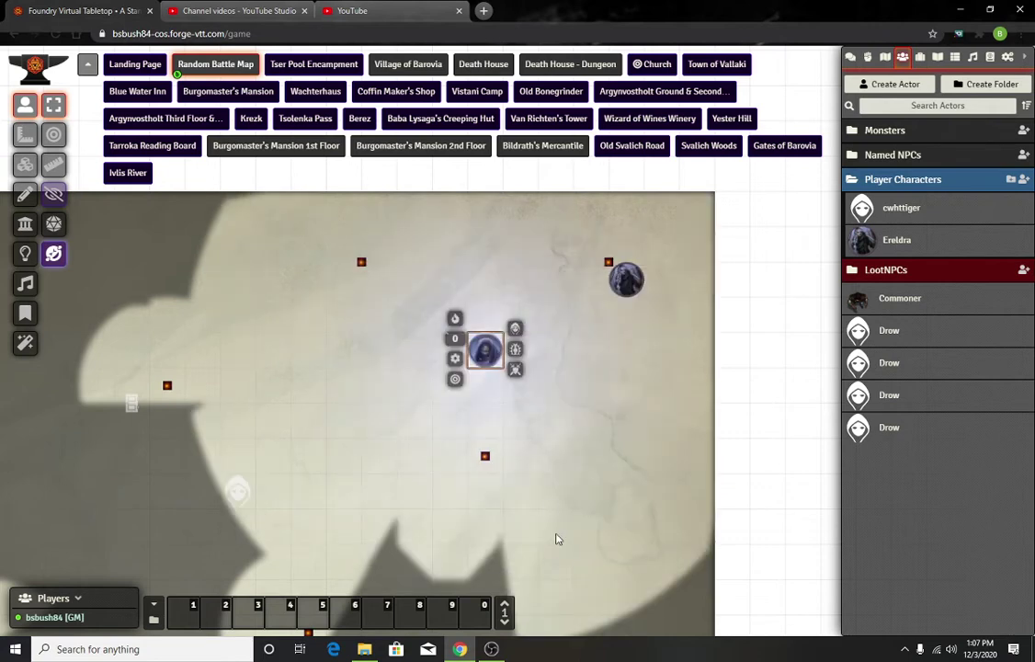
left_click(454, 318)
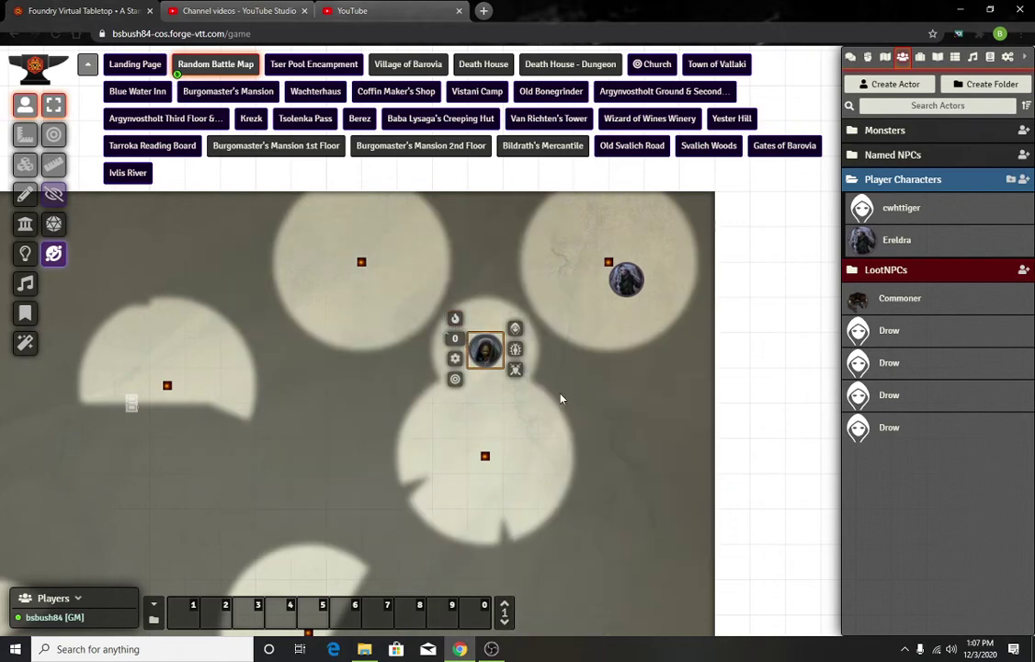
left_click(631, 409)
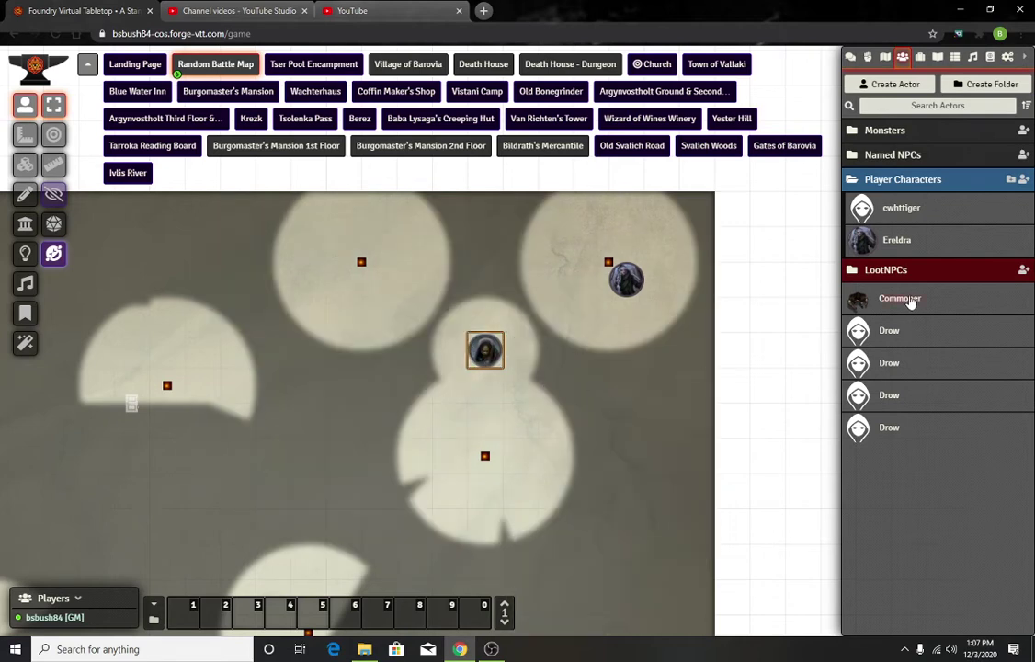
- Release Arrigal from the player account in Player Configuration
right_click(34, 620)
left_click(37, 600)
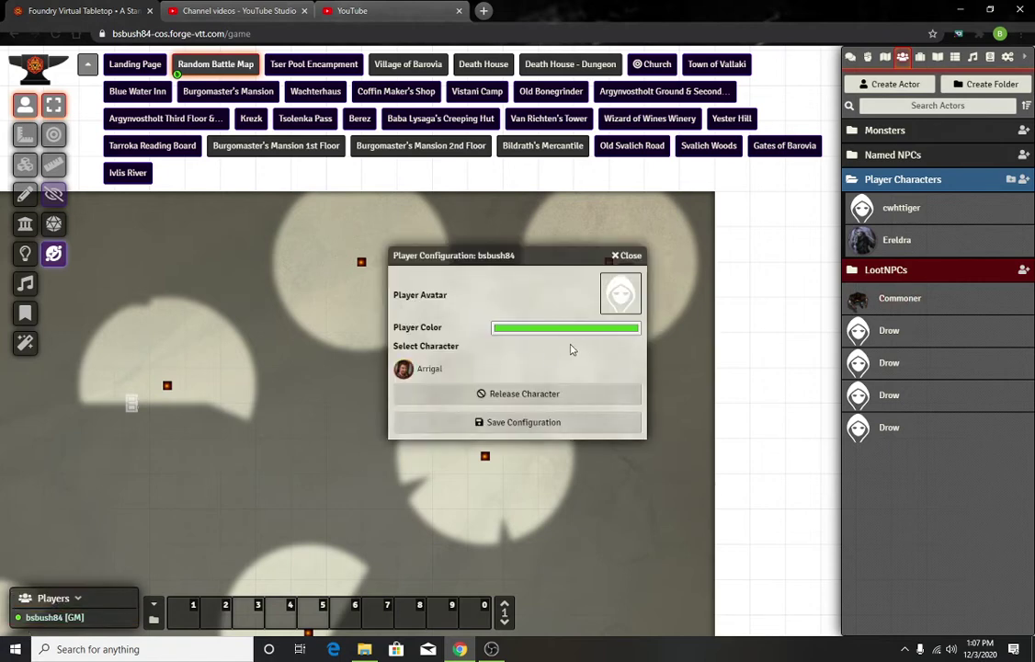
left_click(428, 394)
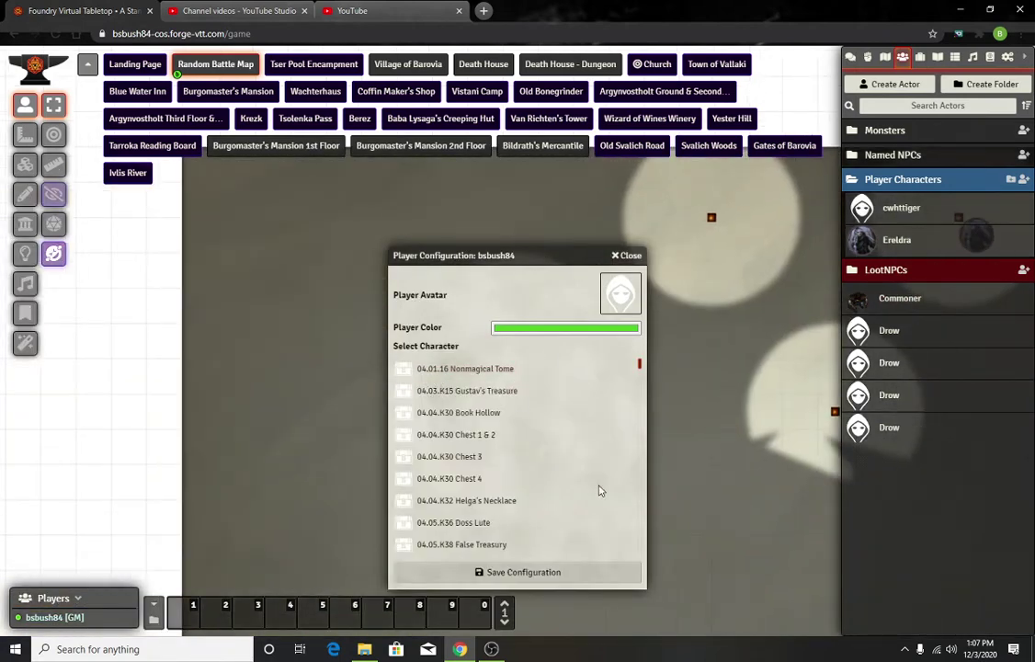
- Assign the first player character to the player, save, and select the map-centre token
left_click_drag(638, 372, 641, 446)
scroll(455, 434, "up", 5)
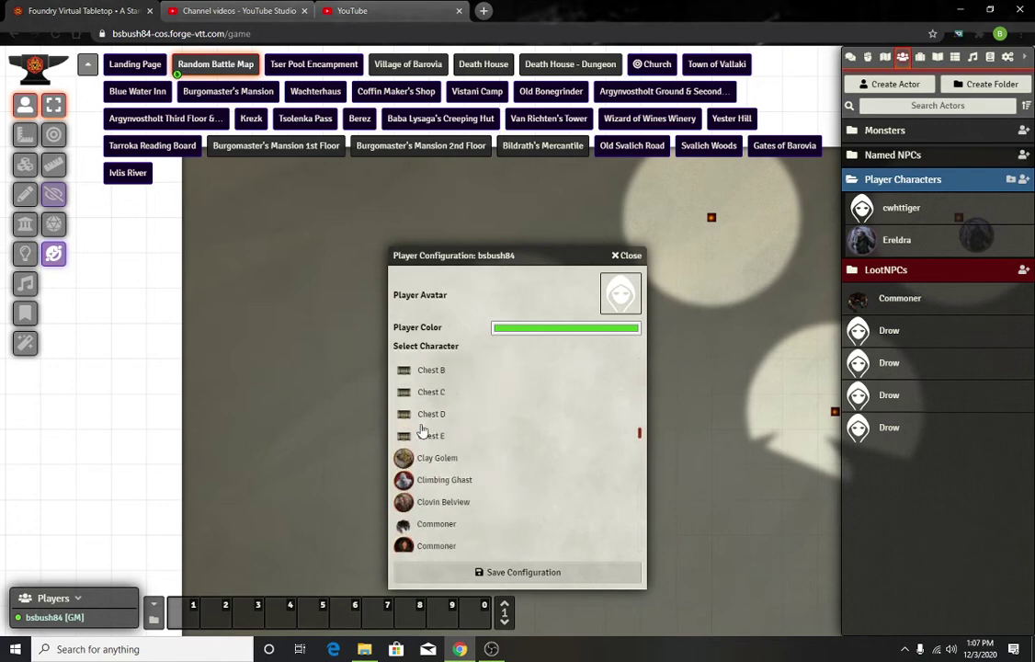
scroll(458, 499, "down", 1)
left_click(436, 526)
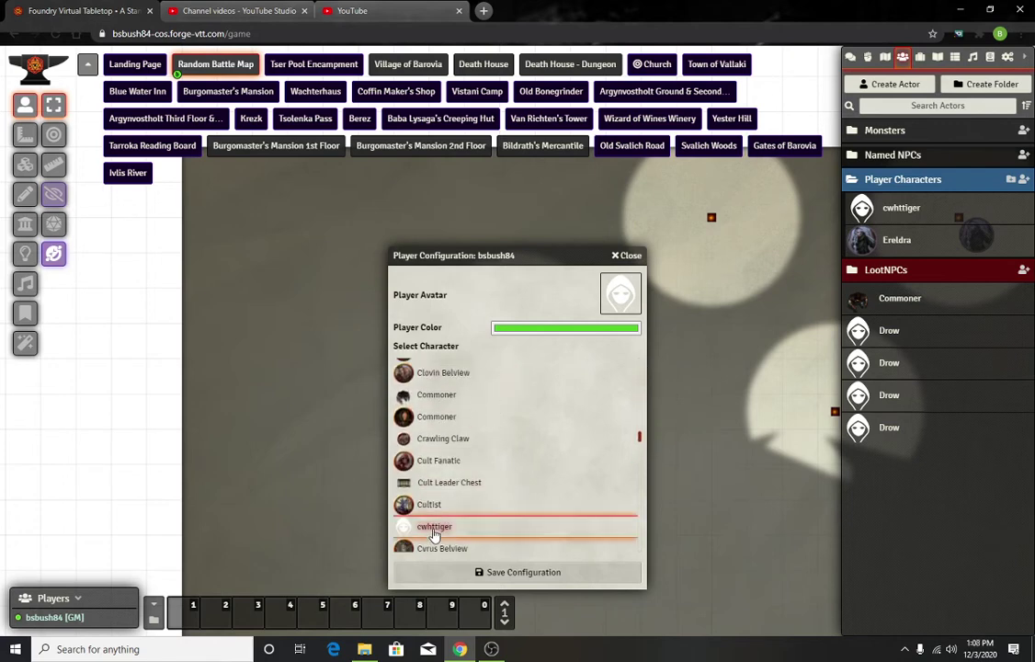
left_click(496, 572)
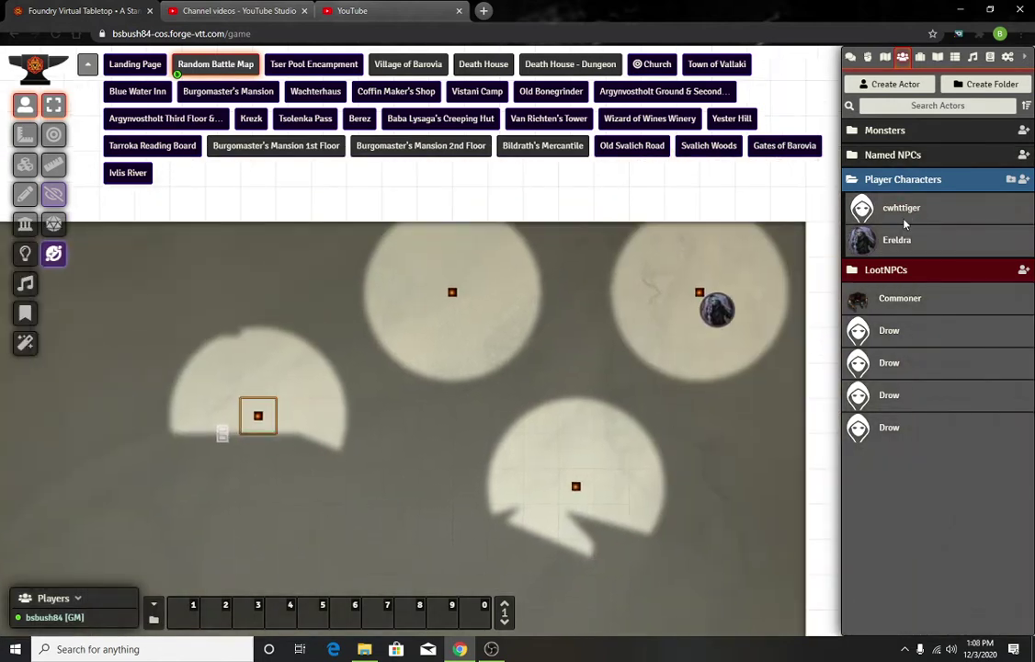
left_click(744, 394)
left_click(574, 386)
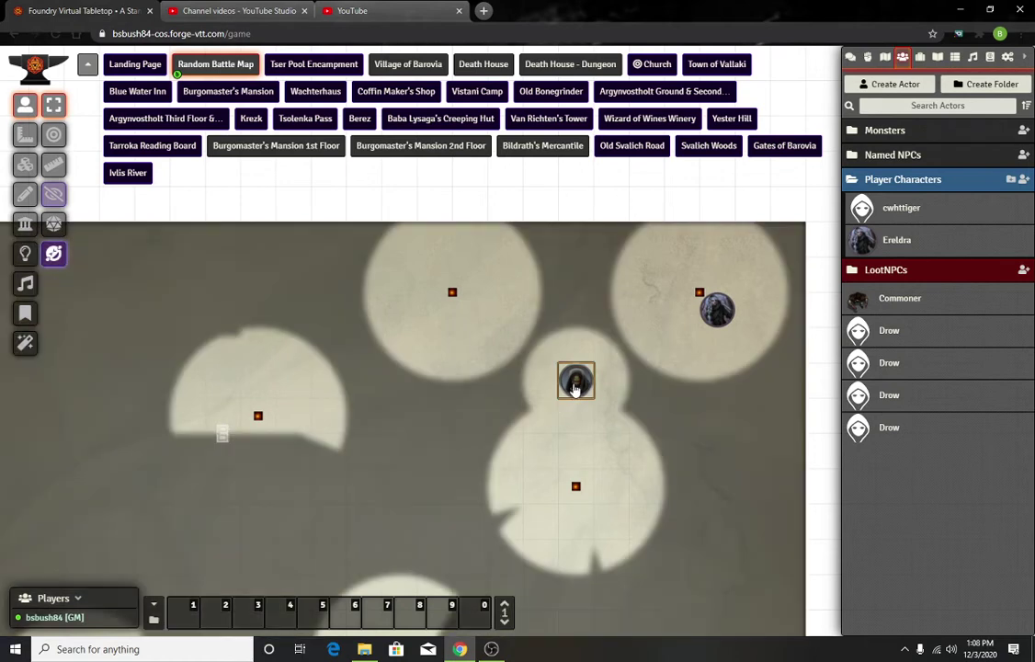
- Rejoin the game under the player account and save its Player Configuration
left_click(1008, 56)
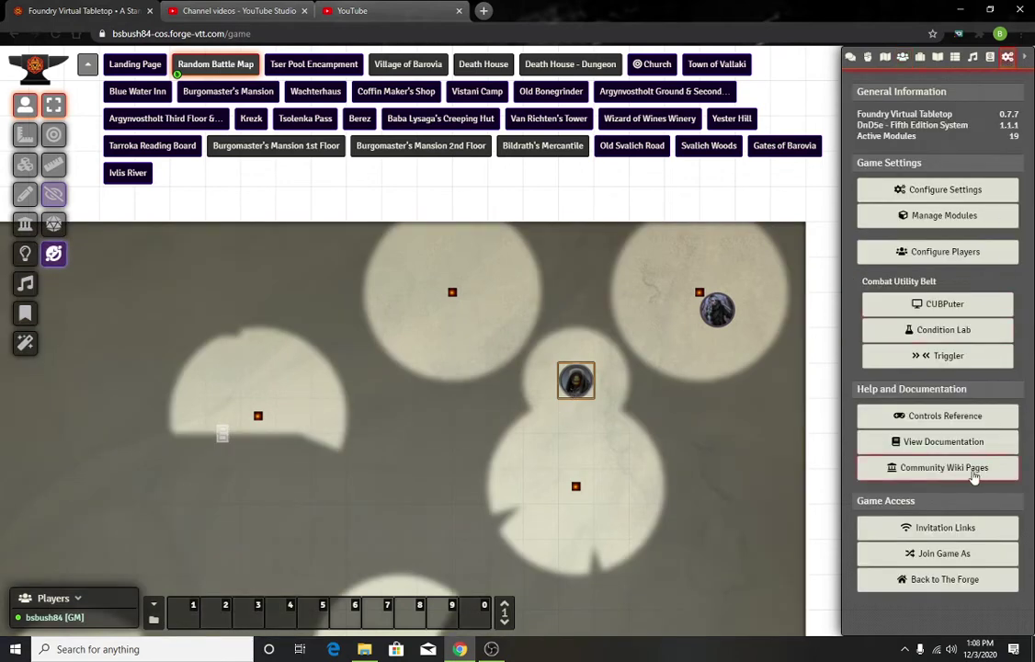
left_click(931, 561)
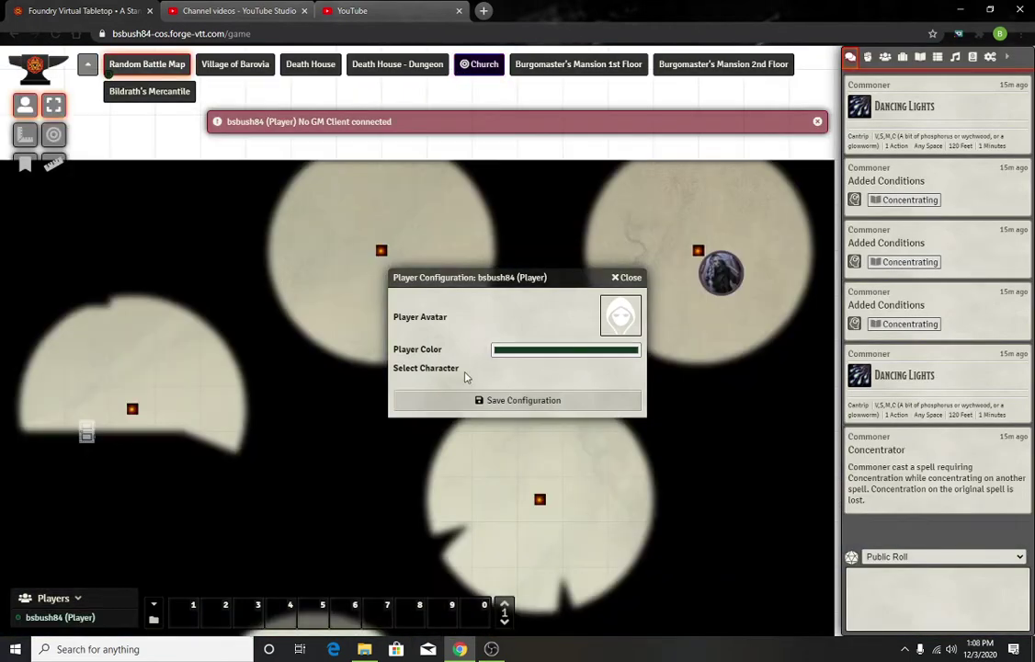
left_click(500, 401)
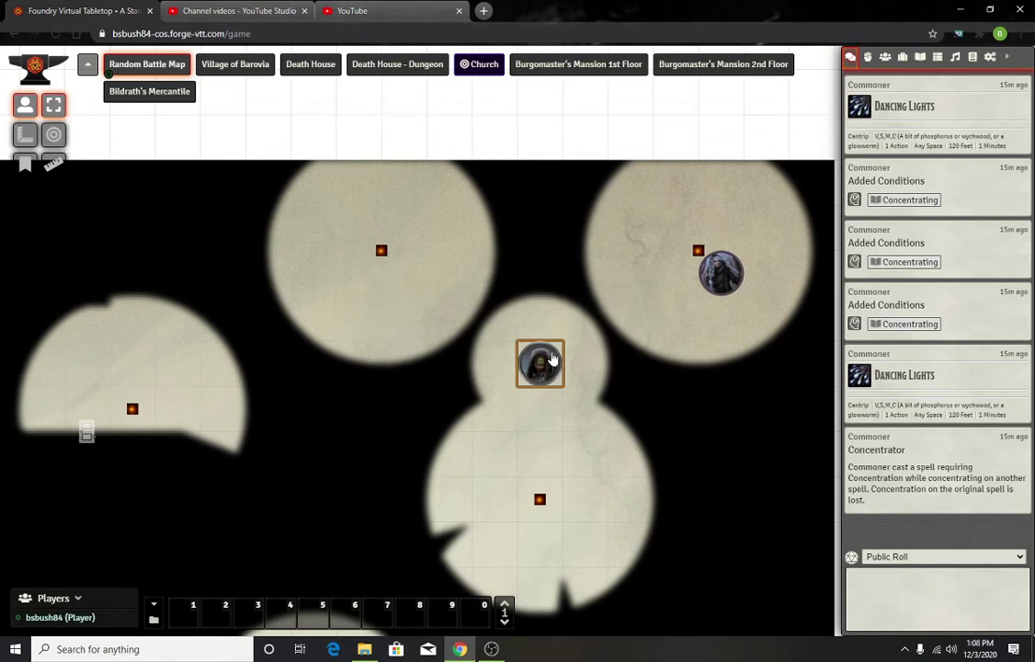
- Walk the player token down and right into the room, panning the map to follow
key("Down")
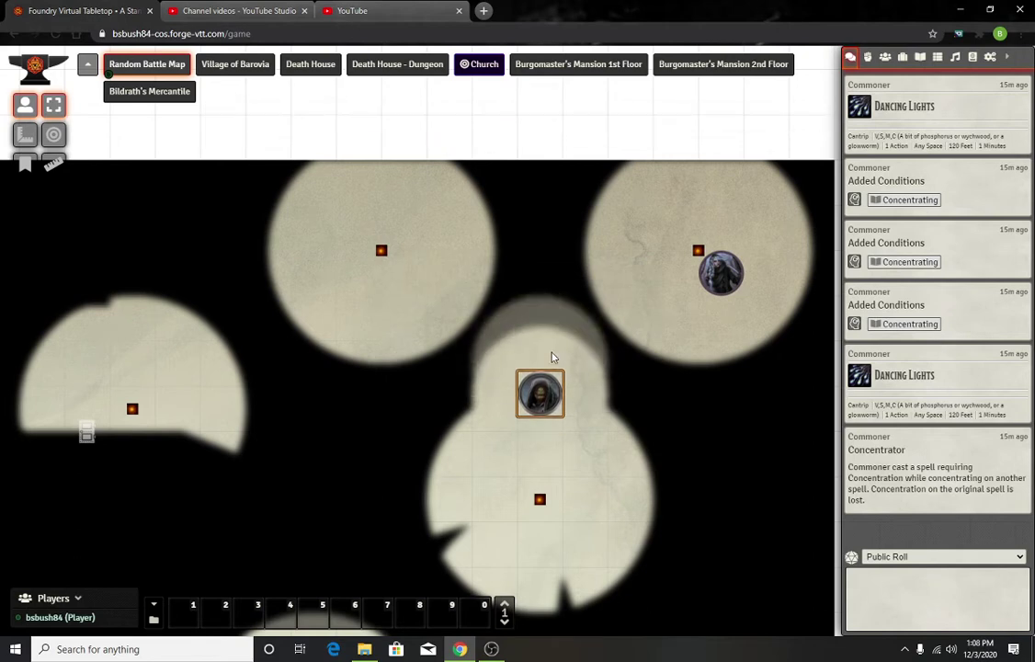
key("Up")
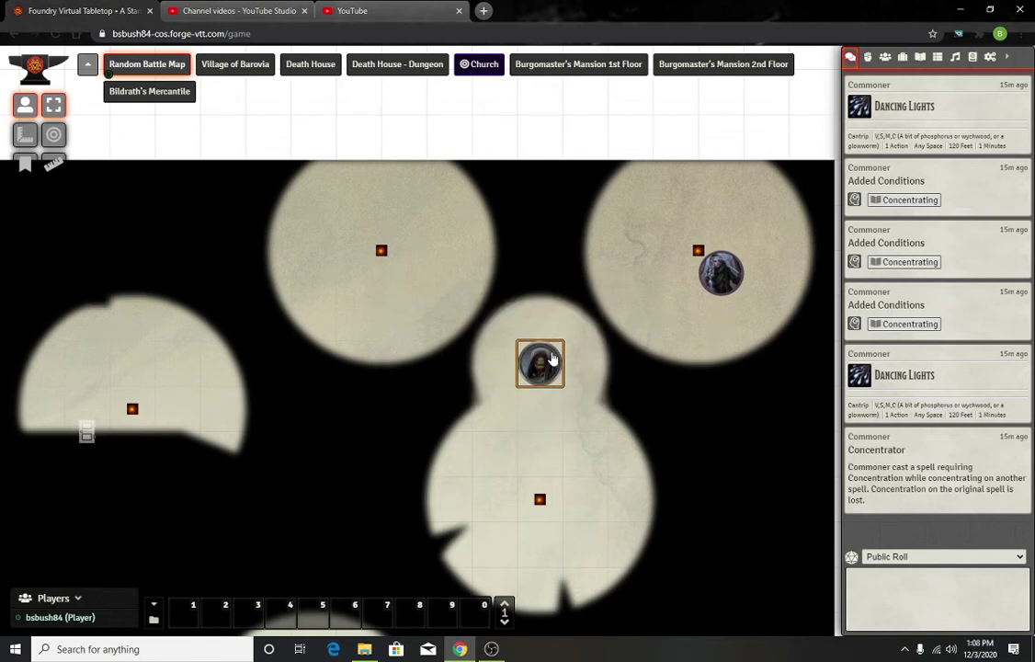
key("Down")
key("Right")
key("Right")
key("Right")
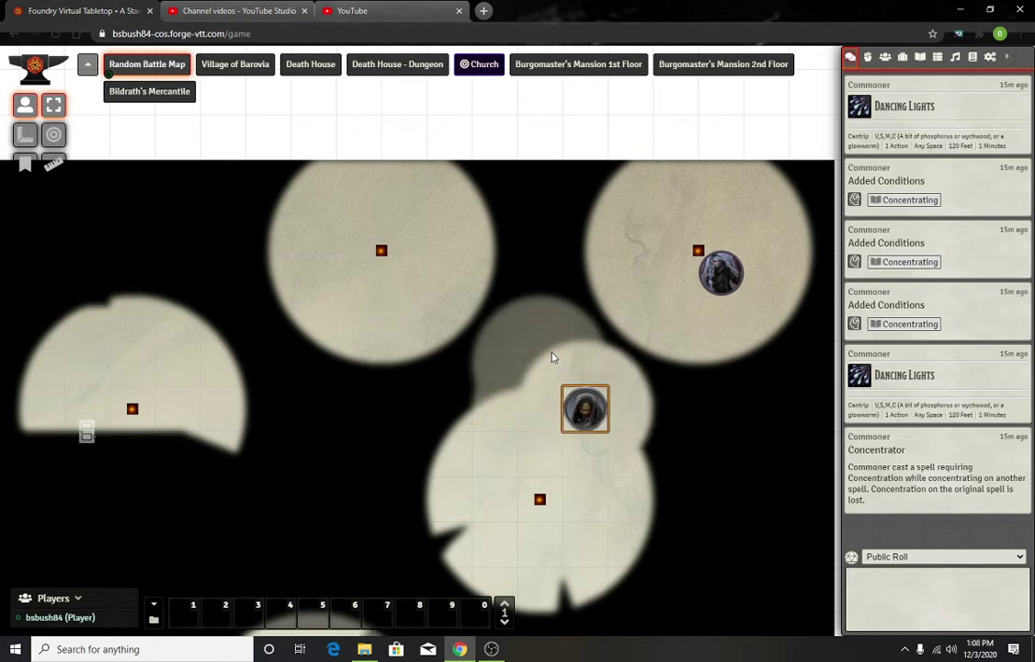
key("Right")
key("Down")
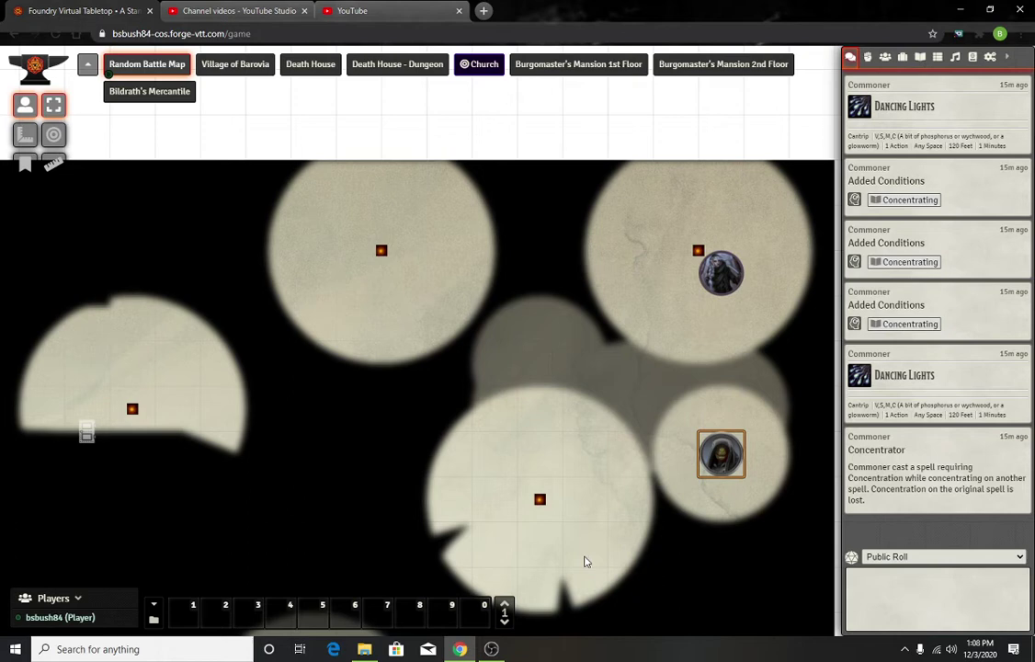
left_click_drag(630, 612, 529, 409)
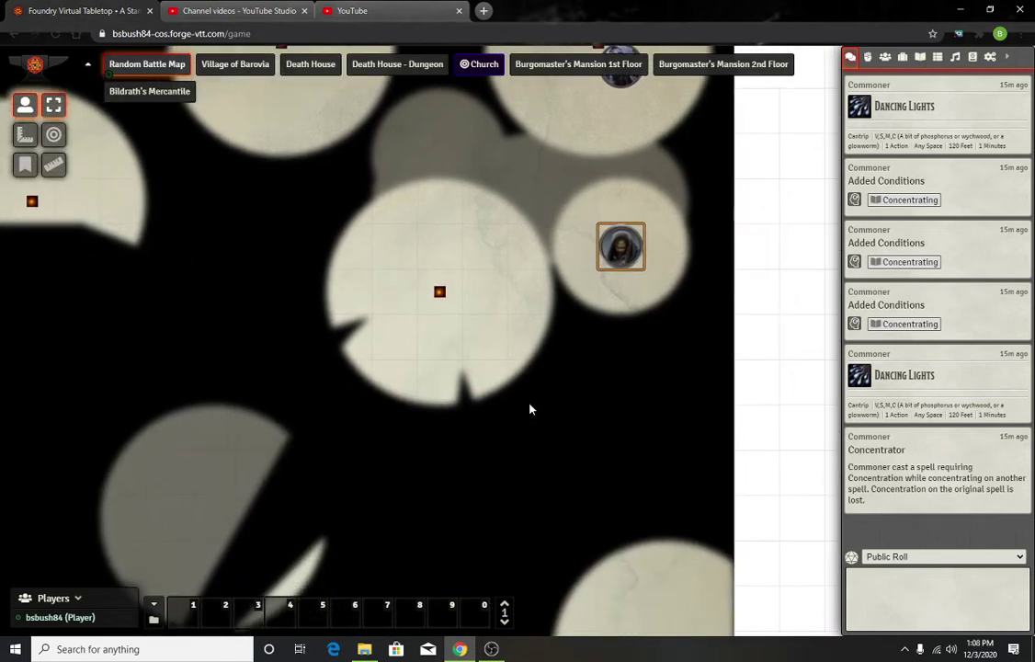
key("Down")
key("Down")
key("Down")
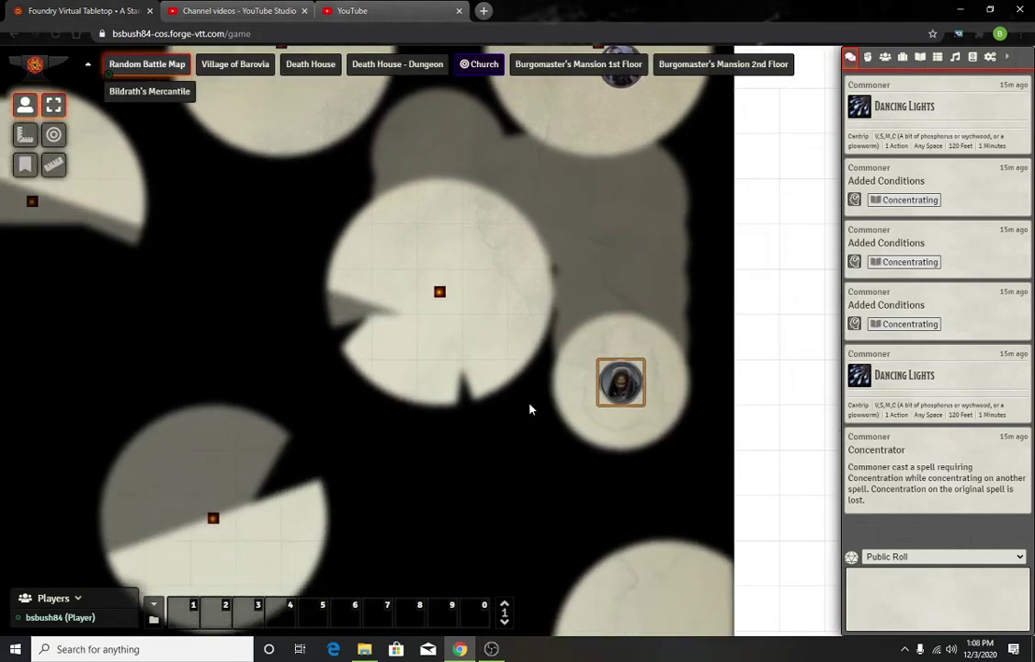
key("Down")
key("Down")
key("Down")
- Walk the token left and up through the corridors, then right past the portal
key("Left")
key("Left")
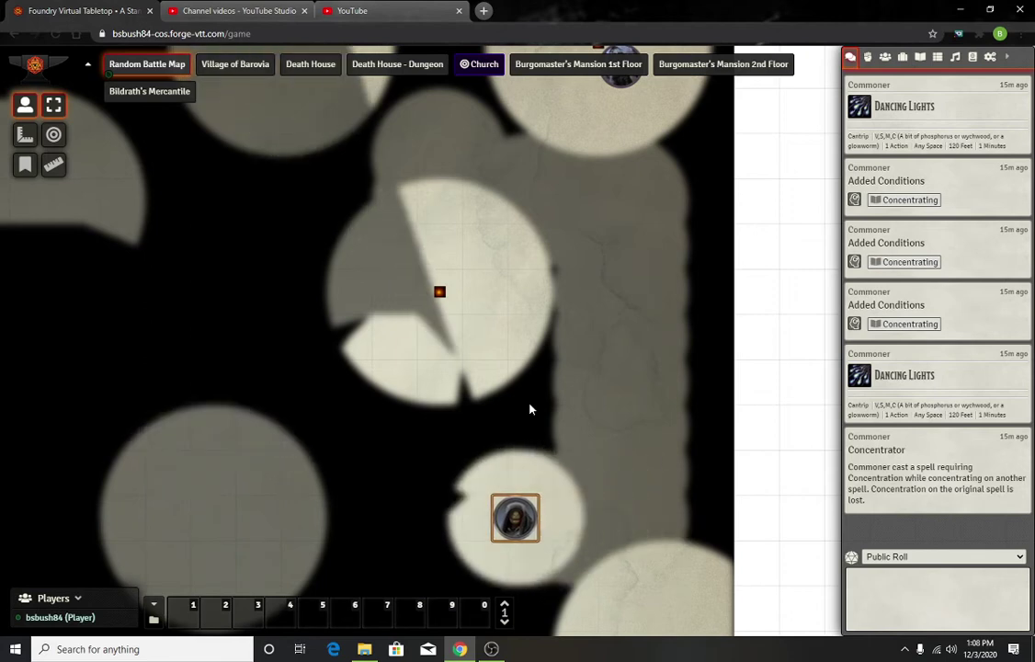
key("Left")
key("Left")
key("Left")
key("Left")
key("Left")
key("Up")
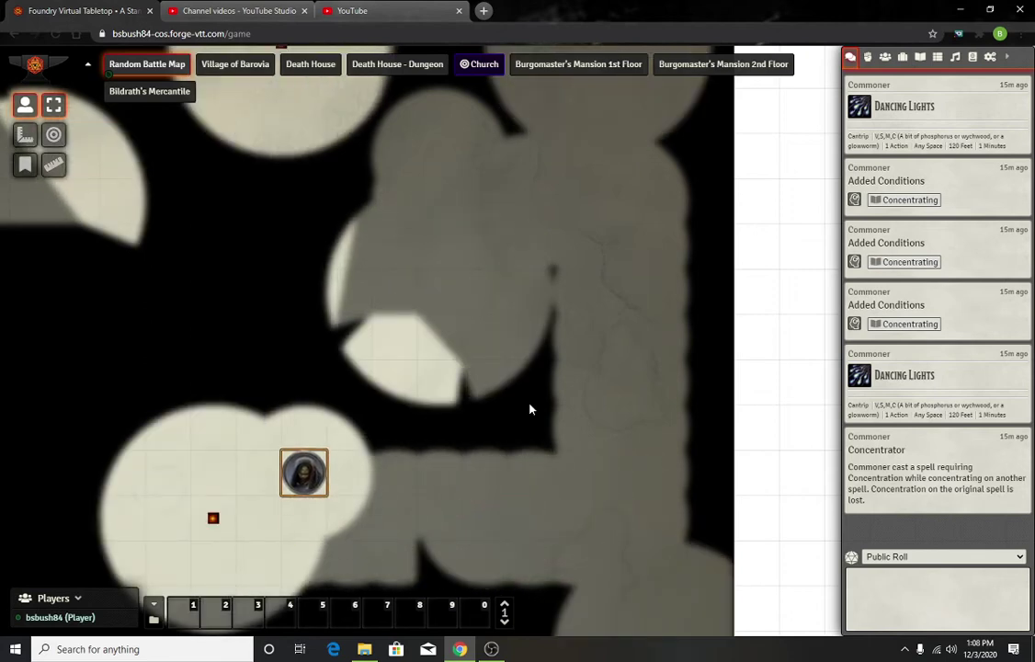
key("Left")
key("Up")
key("Up")
key("Up")
key("Up")
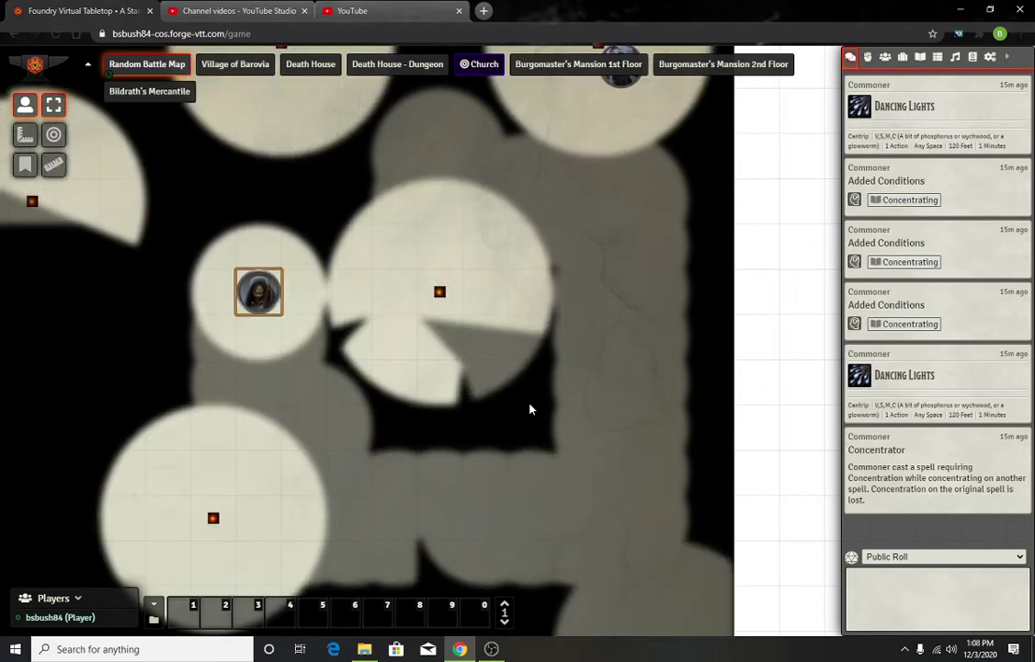
key("Up")
key("Up")
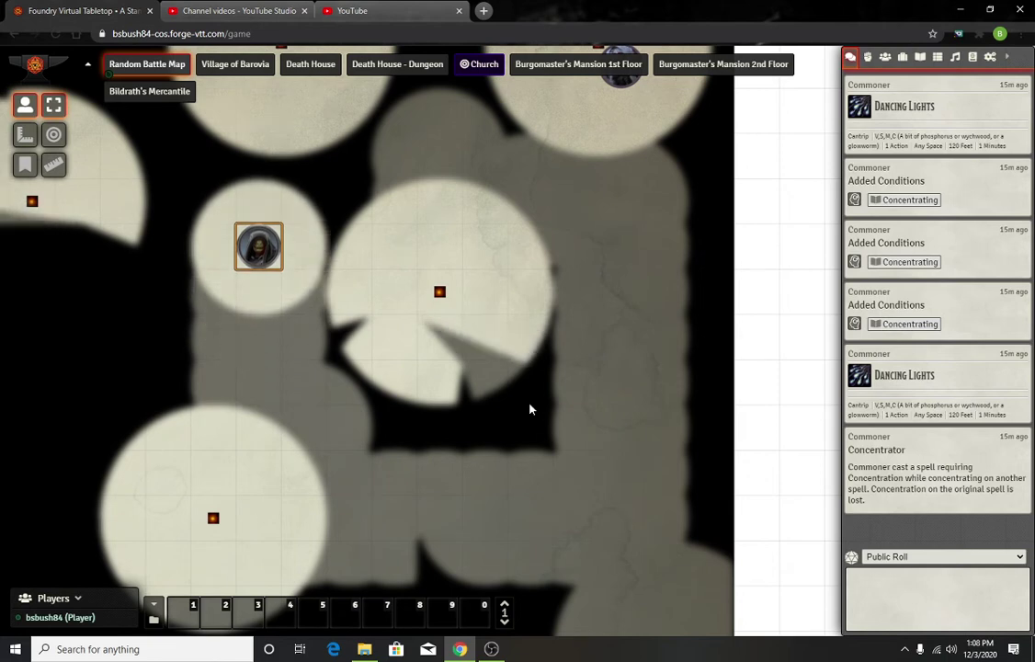
key("Right")
key("Right")
key("Right")
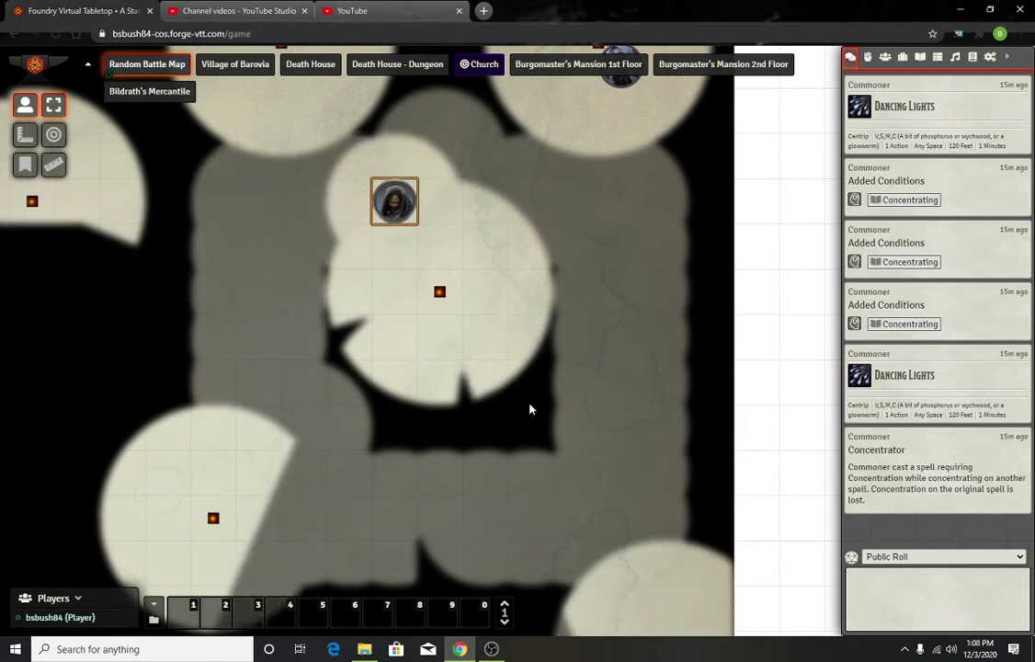
key("Up")
key("Up")
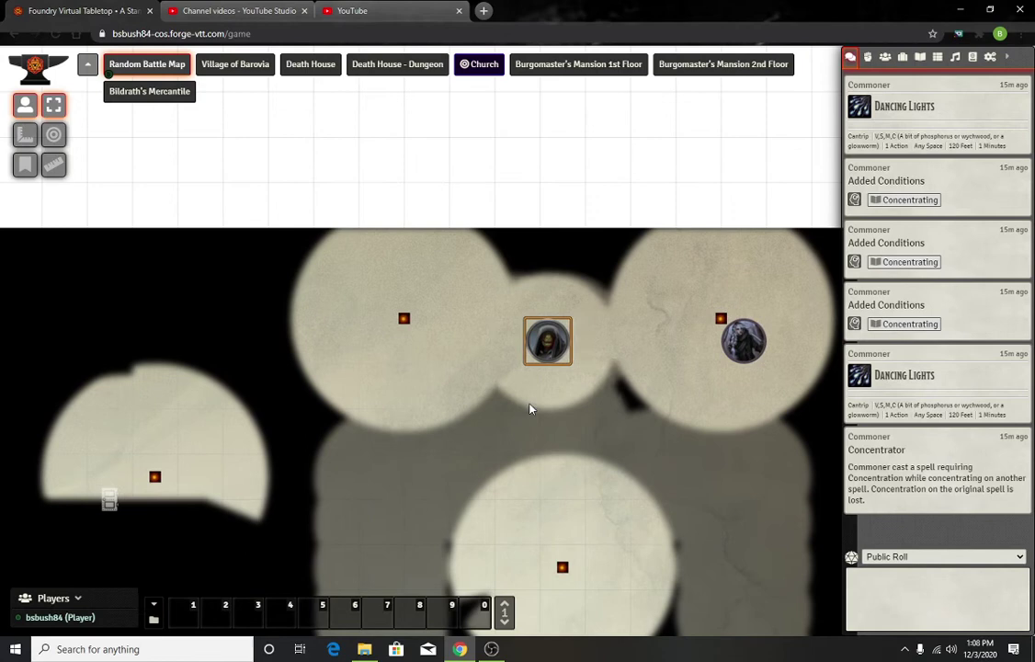
key("Down")
key("Left")
key("Left")
key("Left")
key("Left")
key("Left")
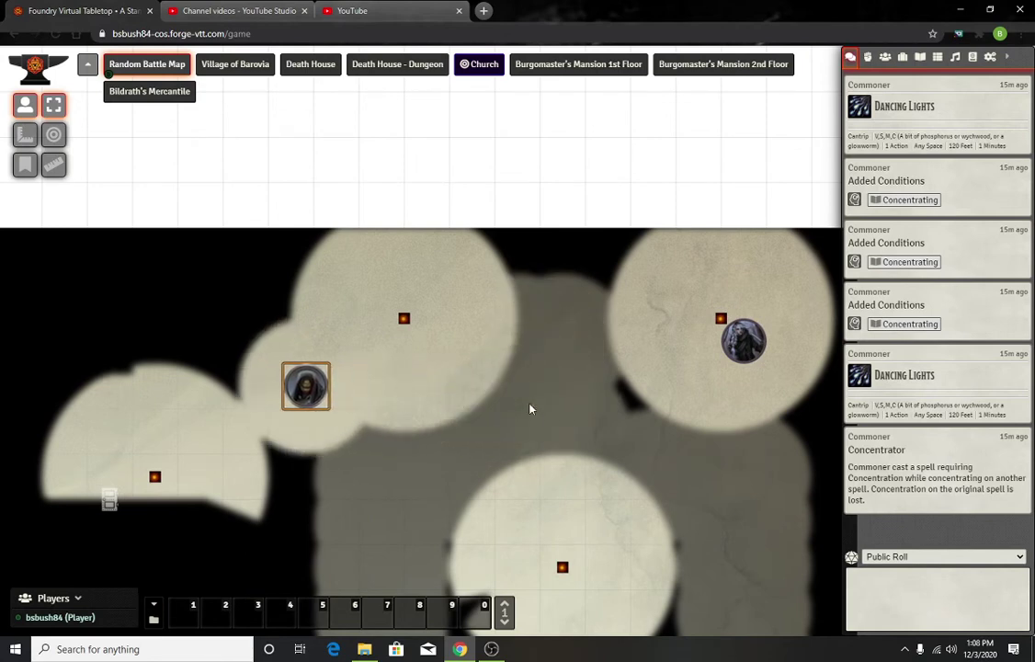
key("Left")
key("Up")
key("Up")
key("Left")
key("Left")
key("Left")
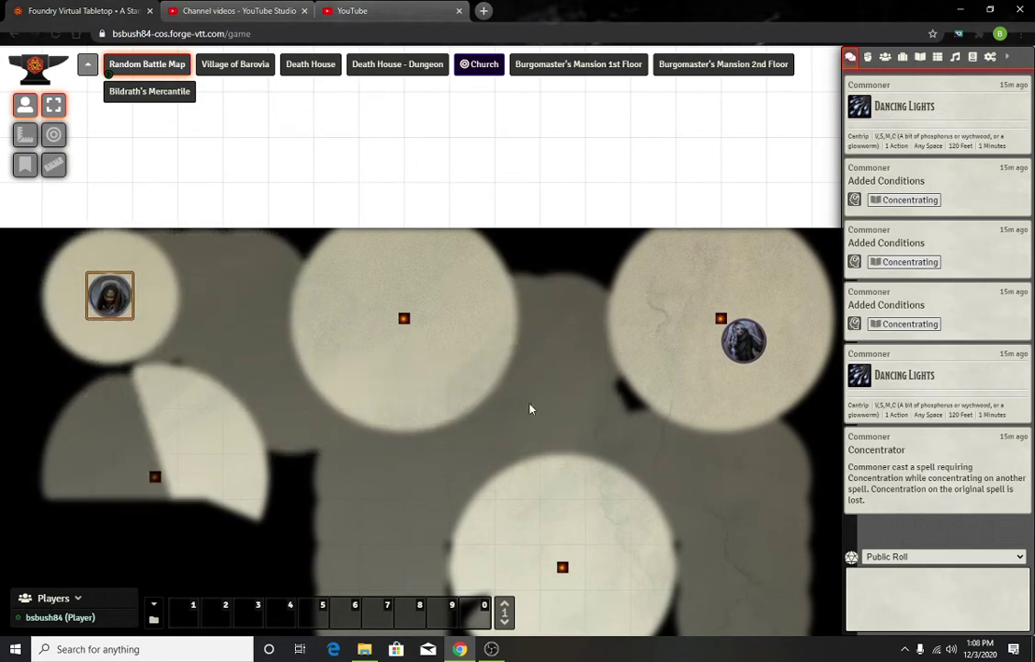
key("Left")
key("Down")
key("Right")
key("Down")
key("Right")
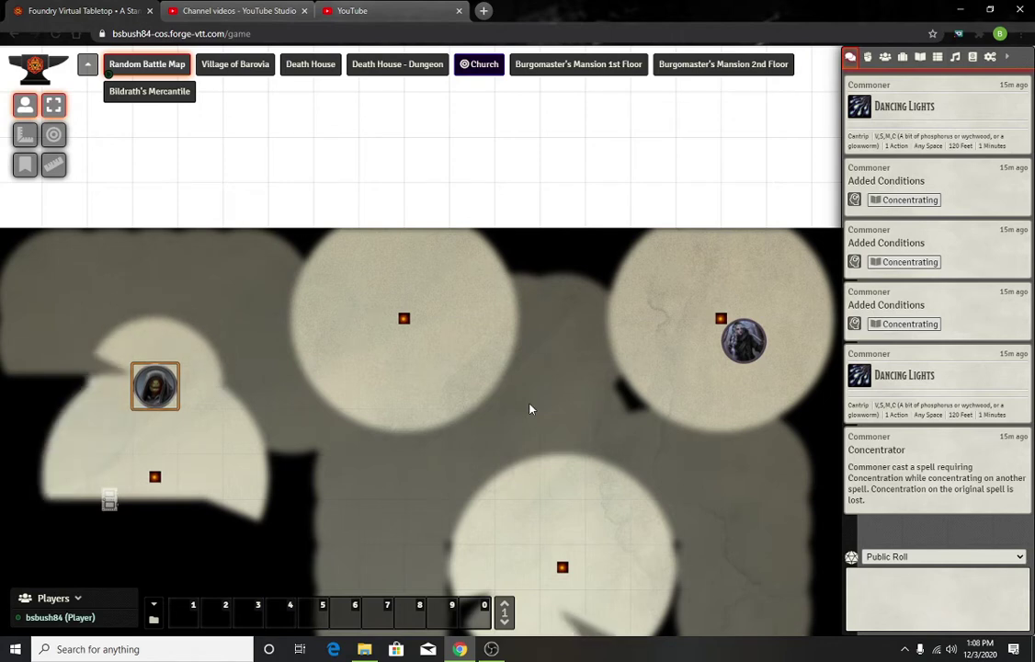
key("Right")
key("Right")
key("Right")
key("Right")
key("Right")
key("Right")
key("Right")
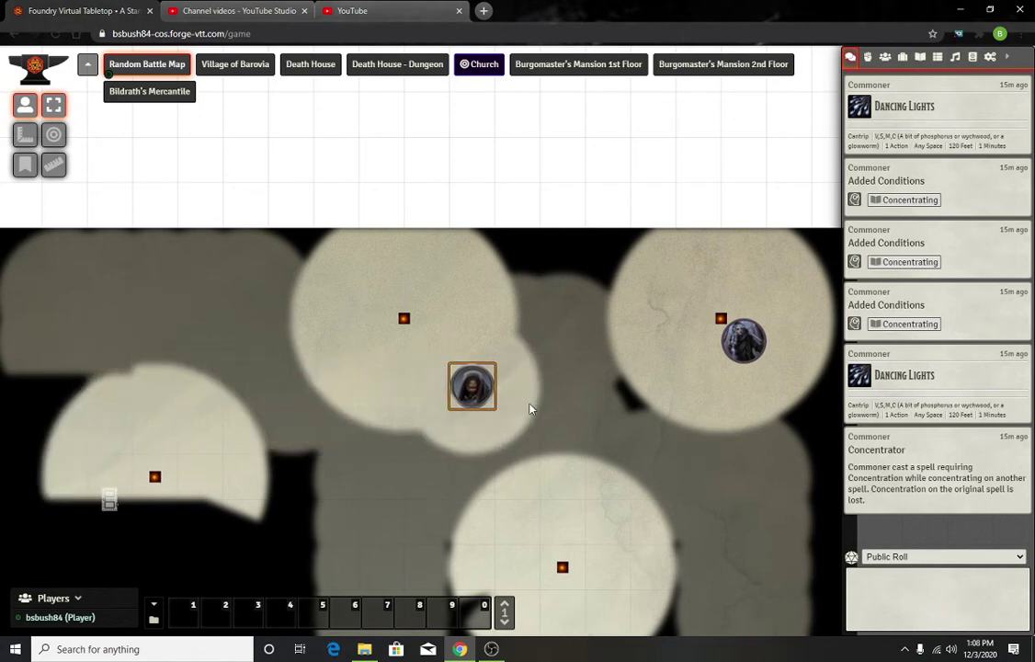
key("Right")
key("Right")
key("Right")
key("Right")
key("Right")
key("Right")
key("Right")
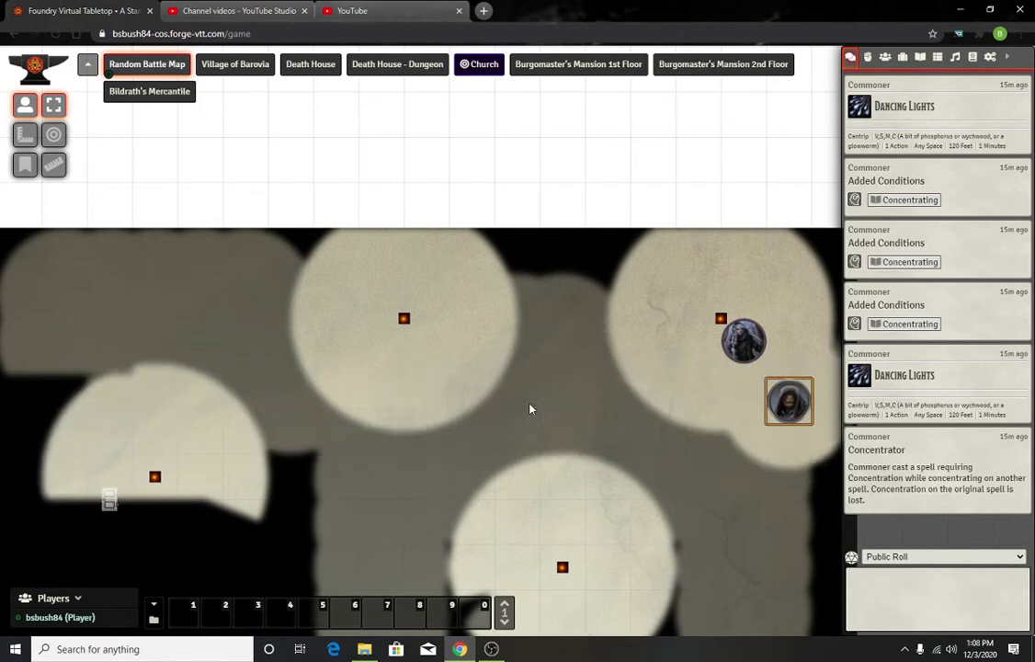
- Walk the token around the upper room, then down and left toward the map centre
key("Down")
key("Down")
key("Down")
key("Down")
key("Down")
key("Up")
key("Up")
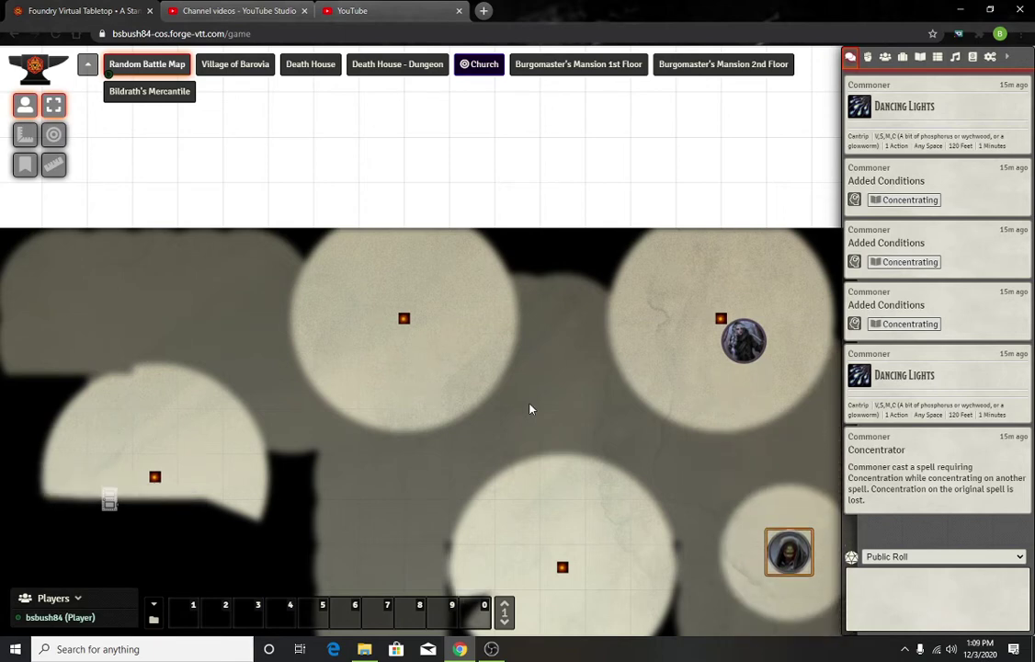
key("Up")
key("Left")
key("Left")
key("Down")
key("Down")
key("Up")
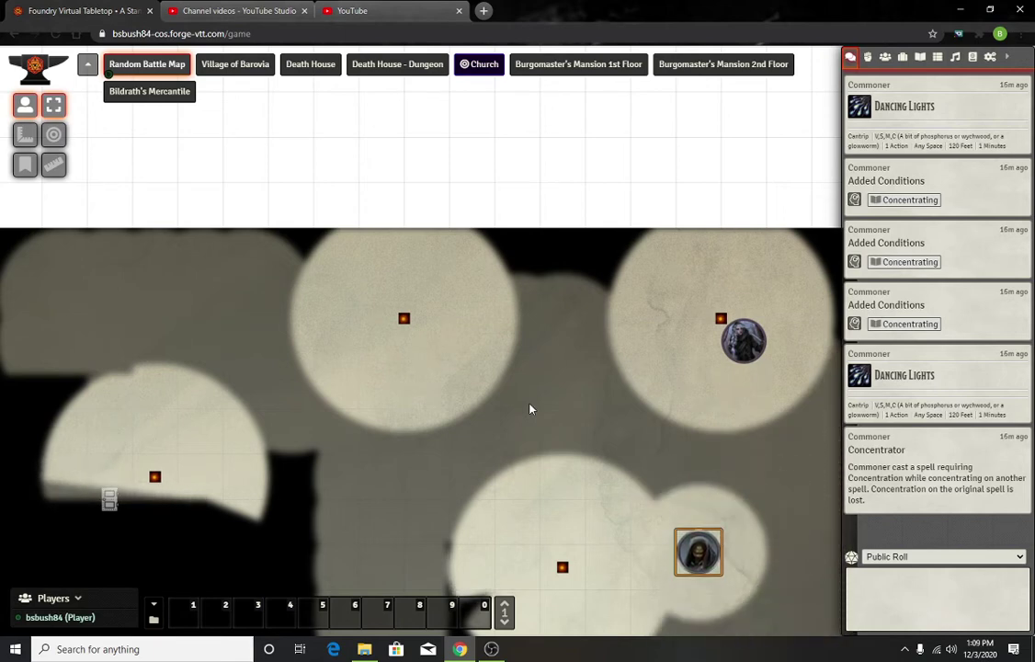
key("Up")
key("Up")
key("Up")
key("Up")
key("Up")
key("Left")
key("Left")
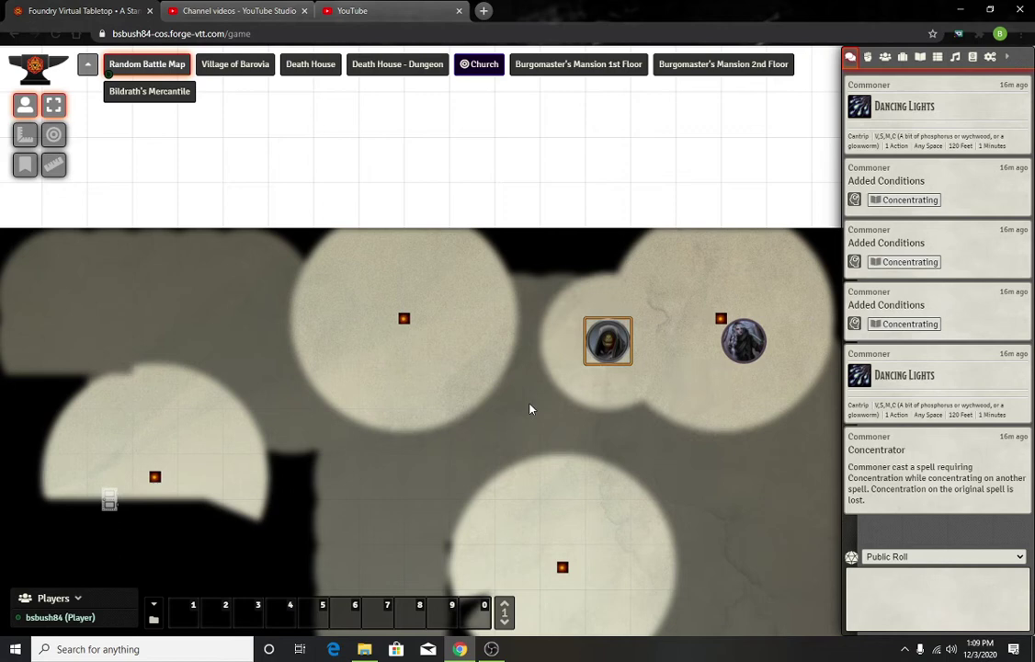
key("Down")
key("Down")
key("Left")
key("Left")
key("Left")
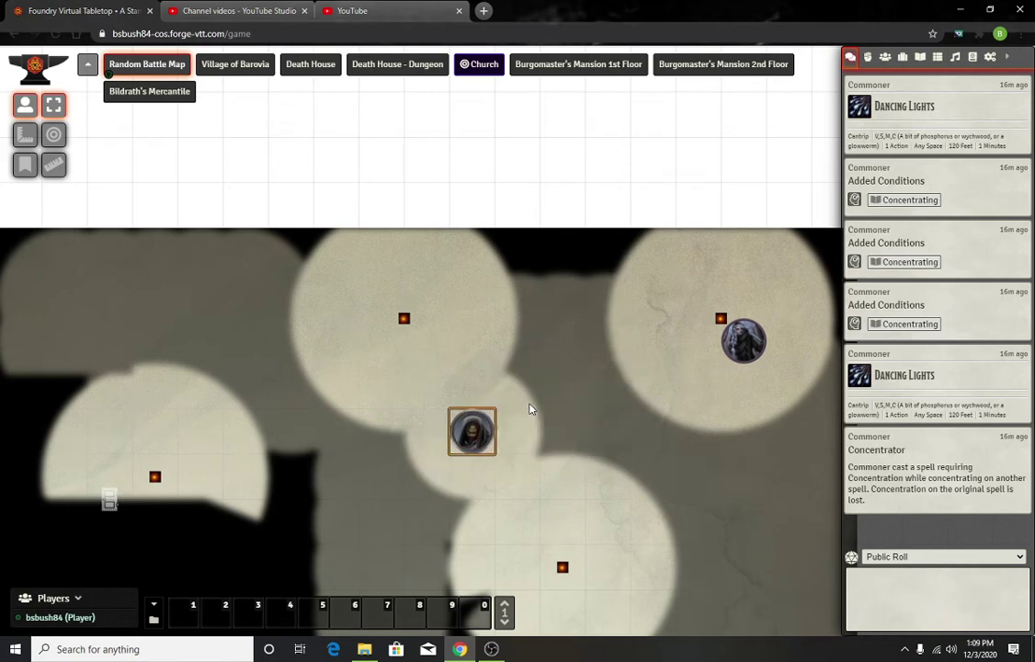
- Walk the token down toward the lower room, then left and up toward the light
key("Down")
key("Down")
key("Down")
key("Down")
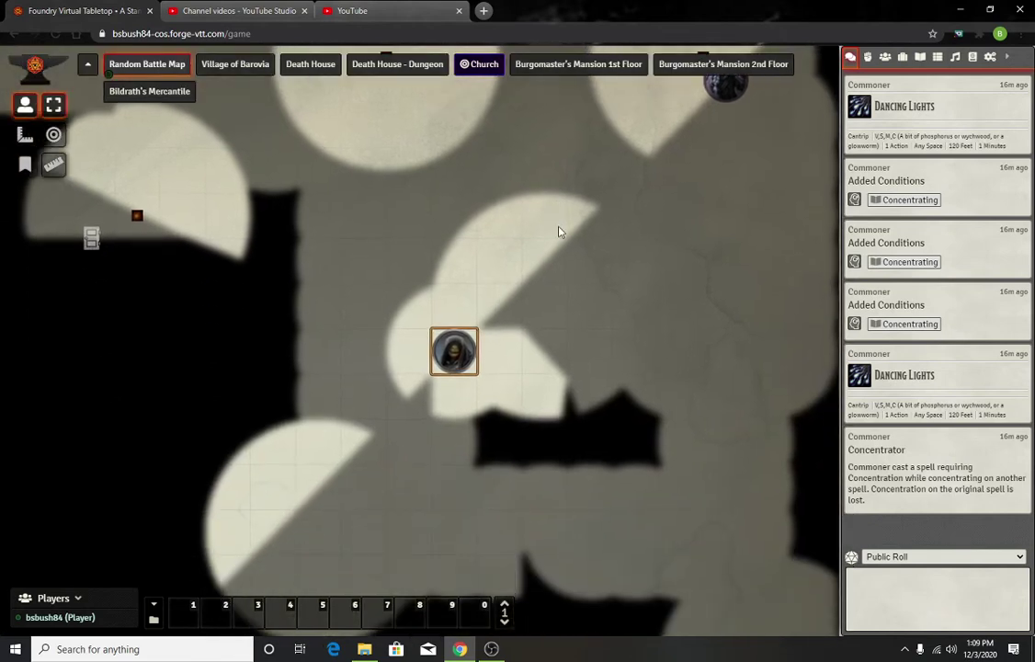
key("Left")
key("Down")
key("Down")
key("Down")
key("Down")
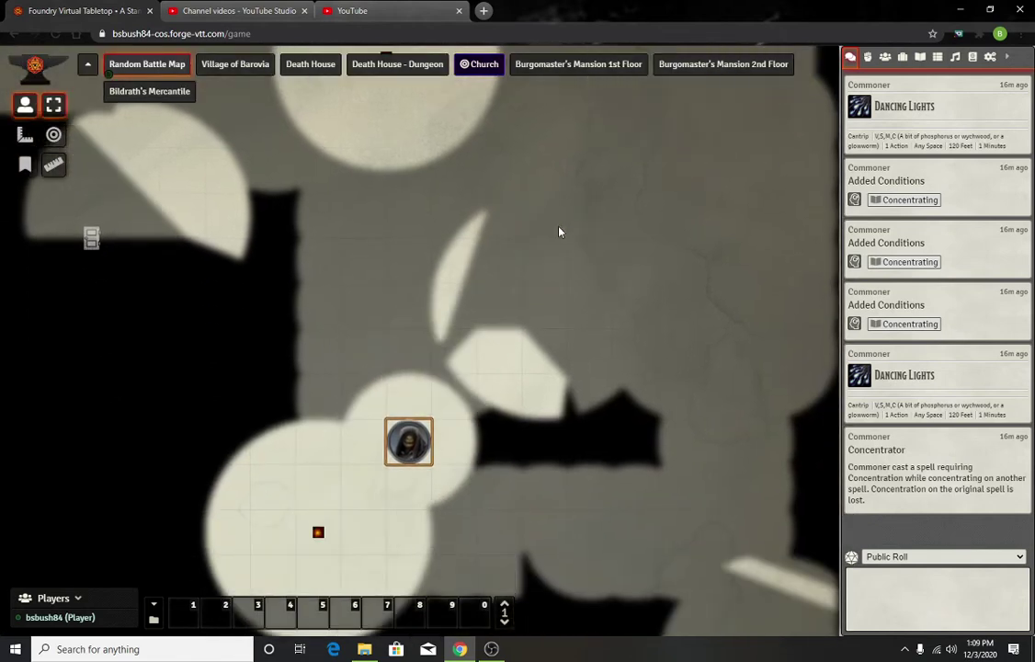
key("Right")
key("Right")
key("Right")
key("Right")
key("Right")
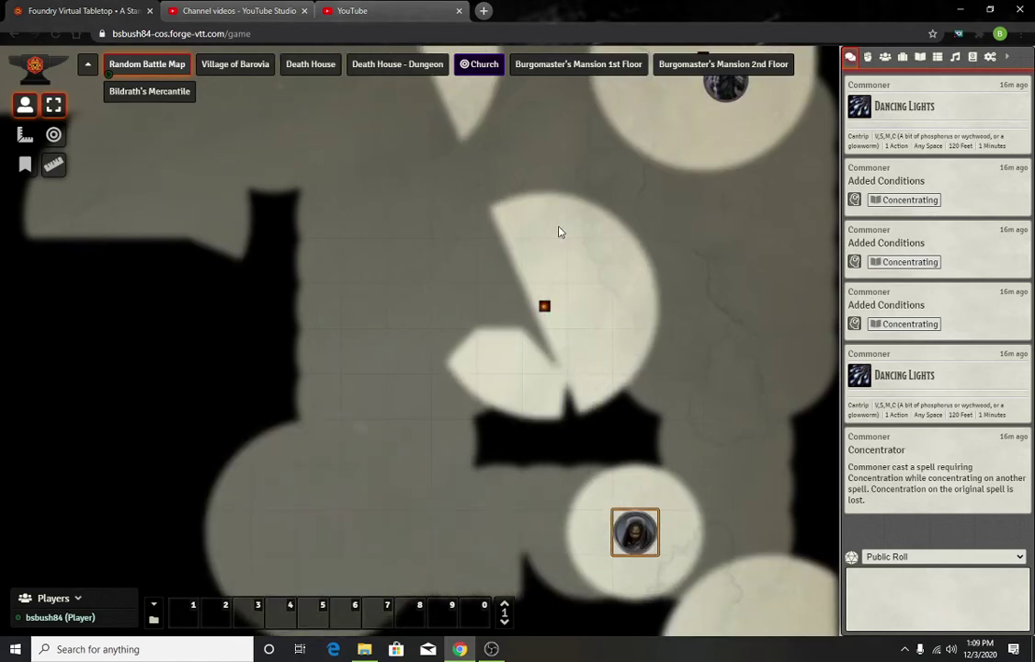
key("Left")
key("Up")
key("Up")
key("Up")
key("Right")
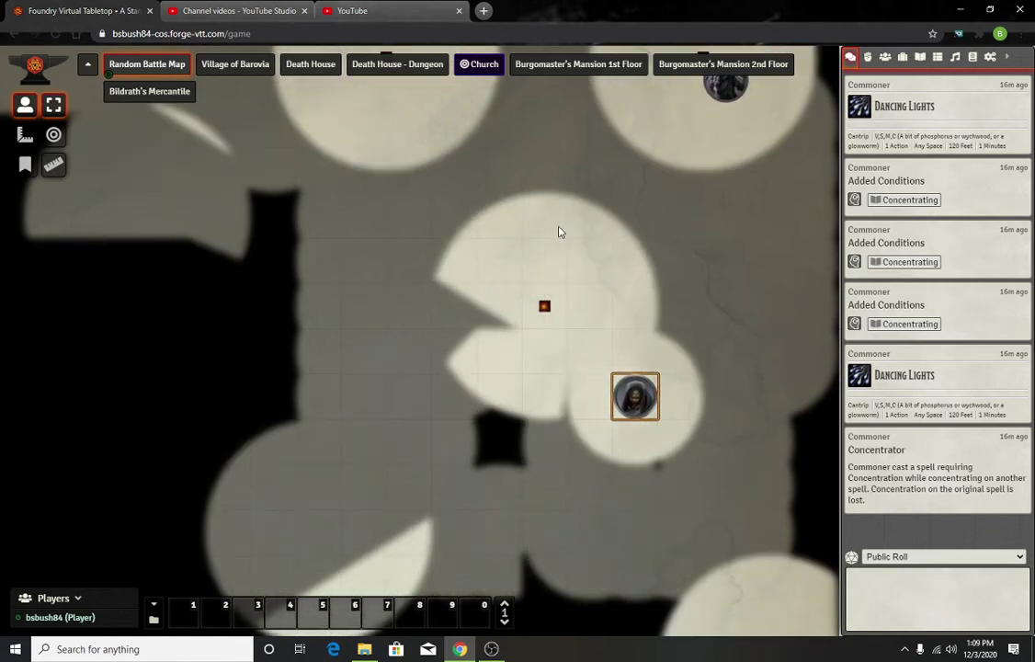
key("Up")
key("Left")
key("Left")
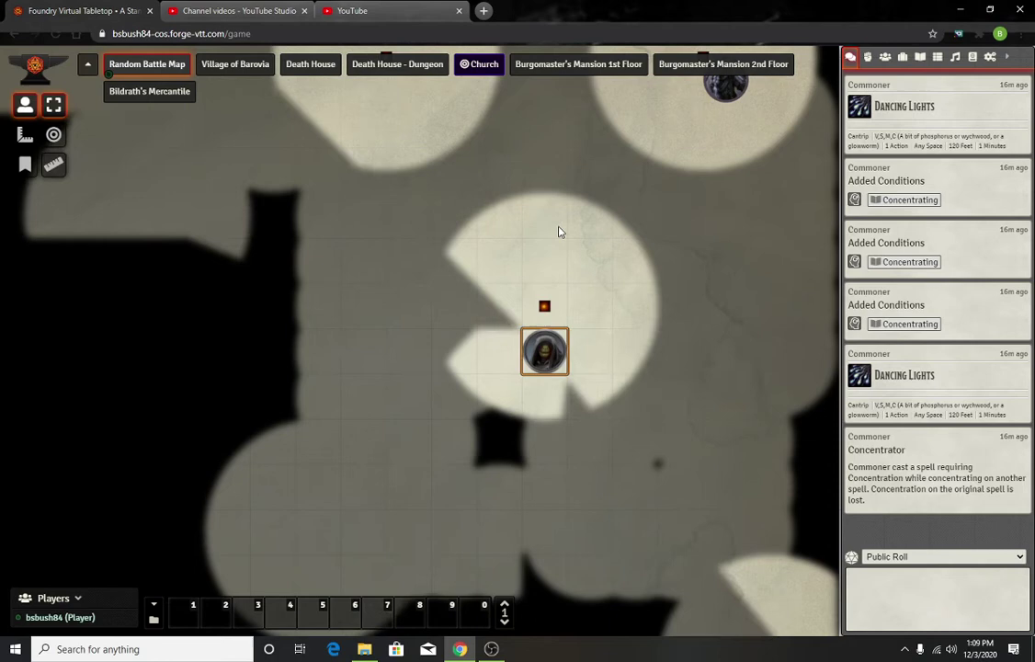
key("Up")
key("Left")
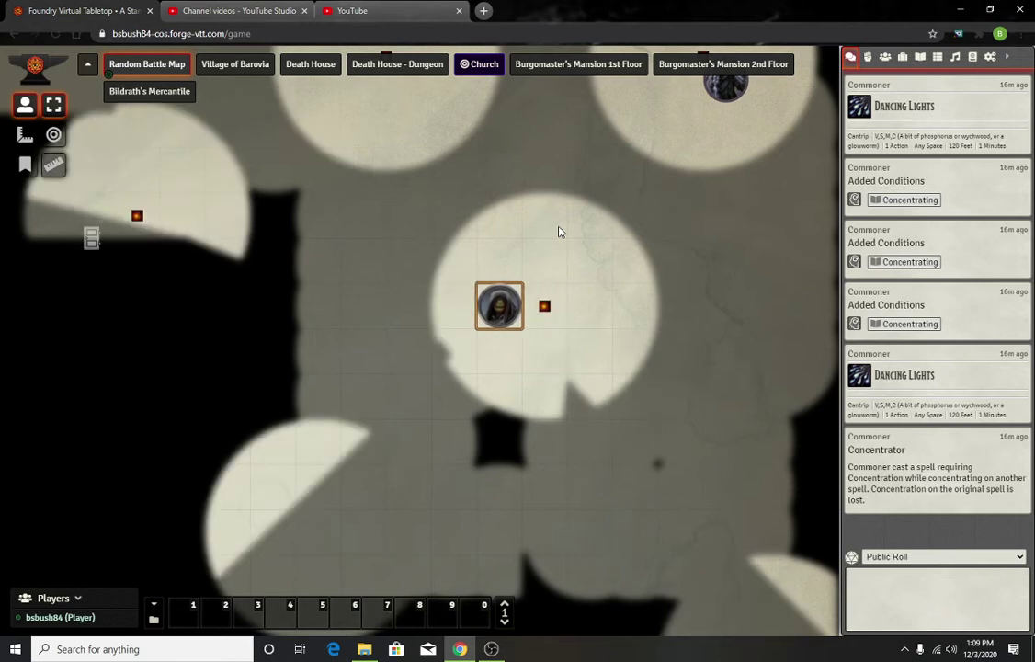
key("Left")
key("Down")
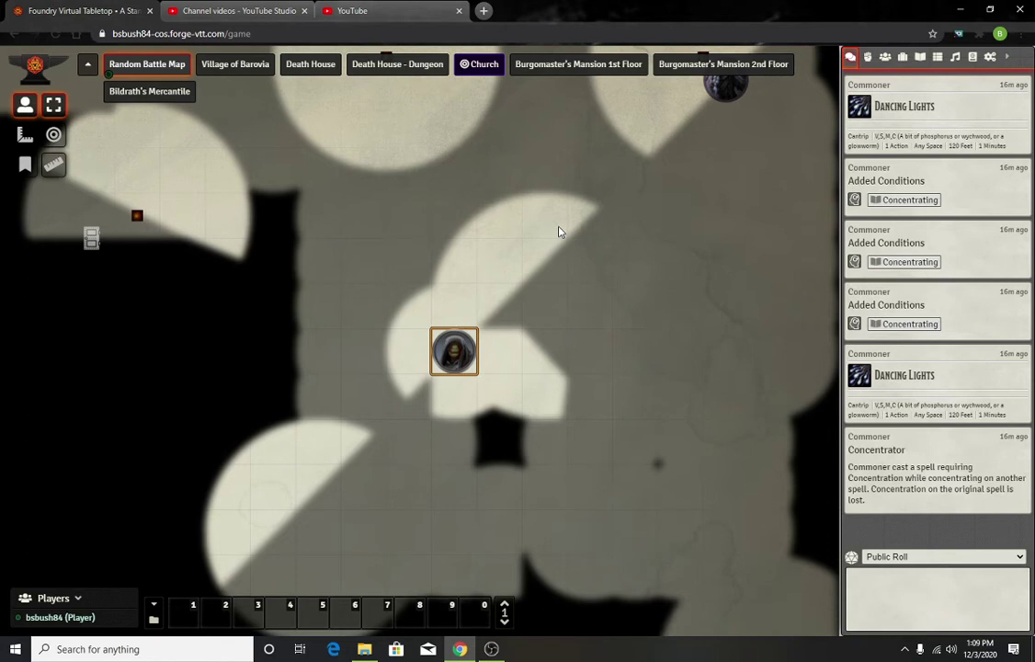
- Tour the upper passages left and right, checking how the walls block the token's vision
key("Left")
key("Left")
key("Left")
key("Left")
key("Left")
key("Left")
key("Left")
key("Left")
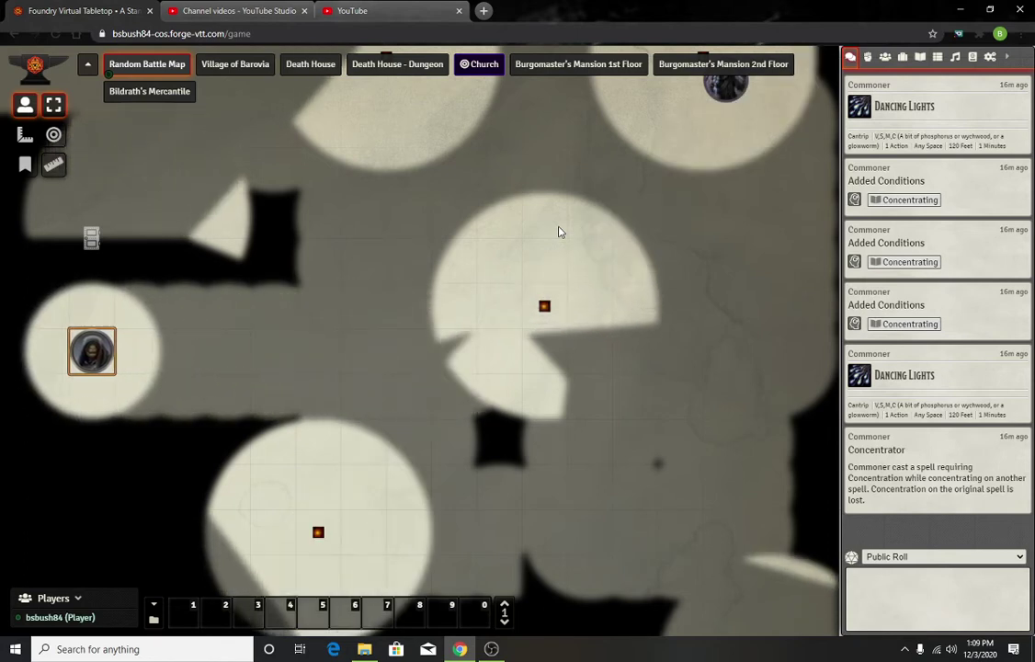
key("Up")
key("Right")
key("Right")
key("Right")
key("Right")
key("Right")
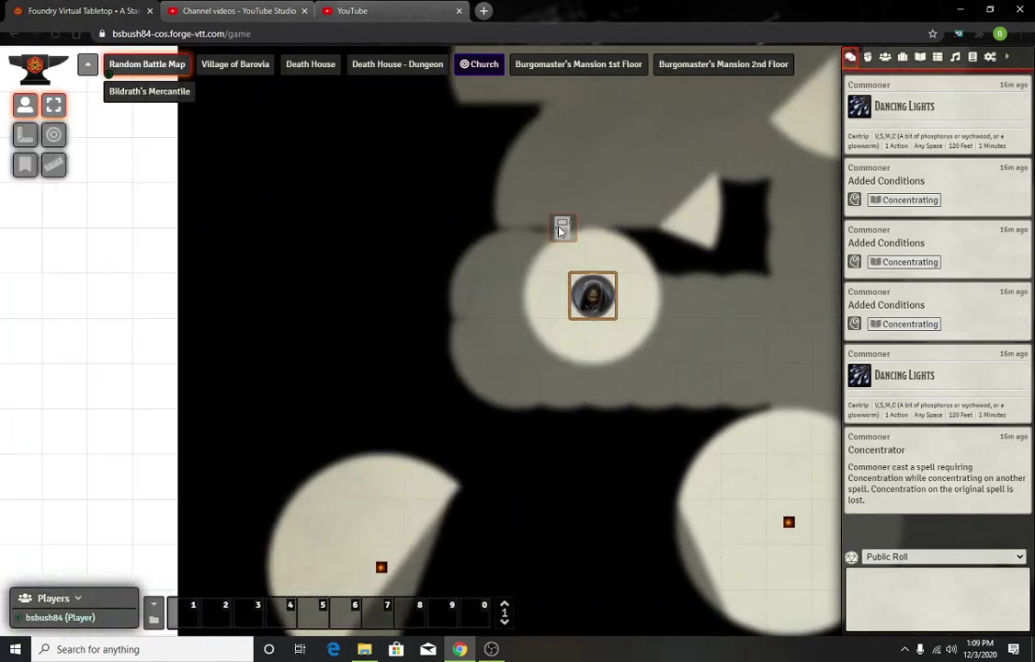
key("Up")
key("Left")
key("Left")
key("Left")
key("Left")
key("Left")
key("Left")
key("Left")
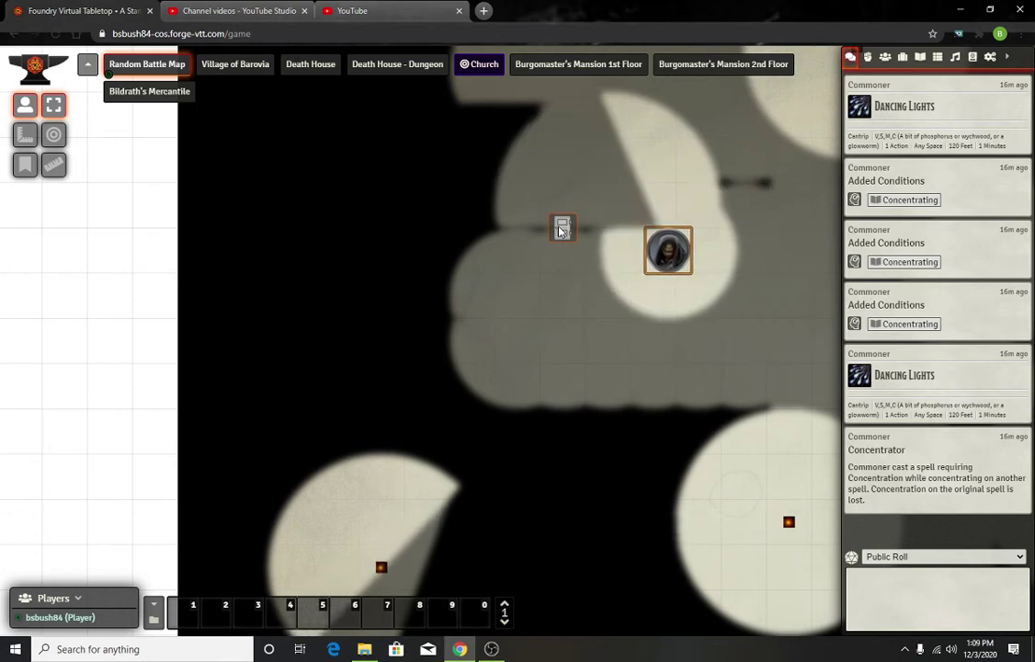
key("Left")
key("Left")
key("Right")
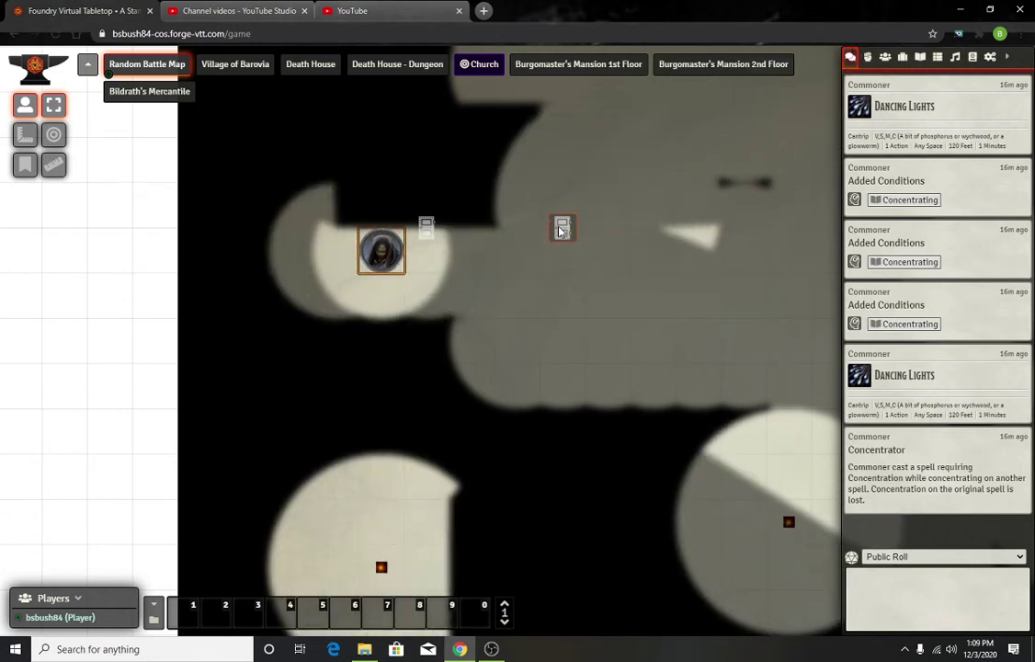
key("Left")
key("Up")
key("Left")
key("Up")
key("Right")
key("Right")
key("Right")
key("Right")
key("Right")
key("Right")
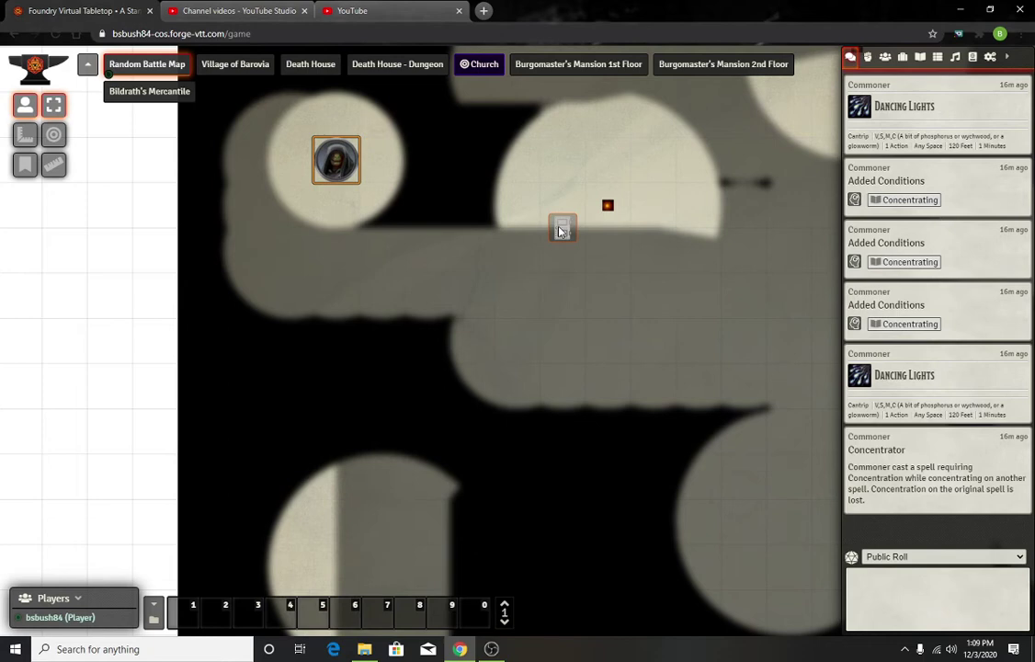
key("Right")
key("Left")
key("Left")
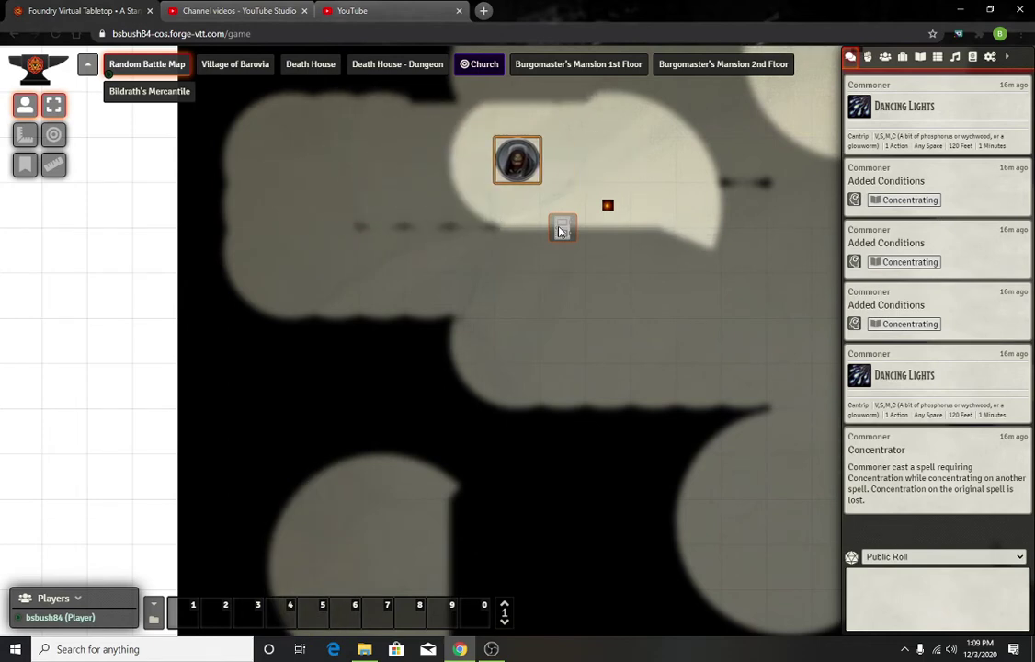
key("Left")
key("Left")
key("Left")
key("Right")
key("Up")
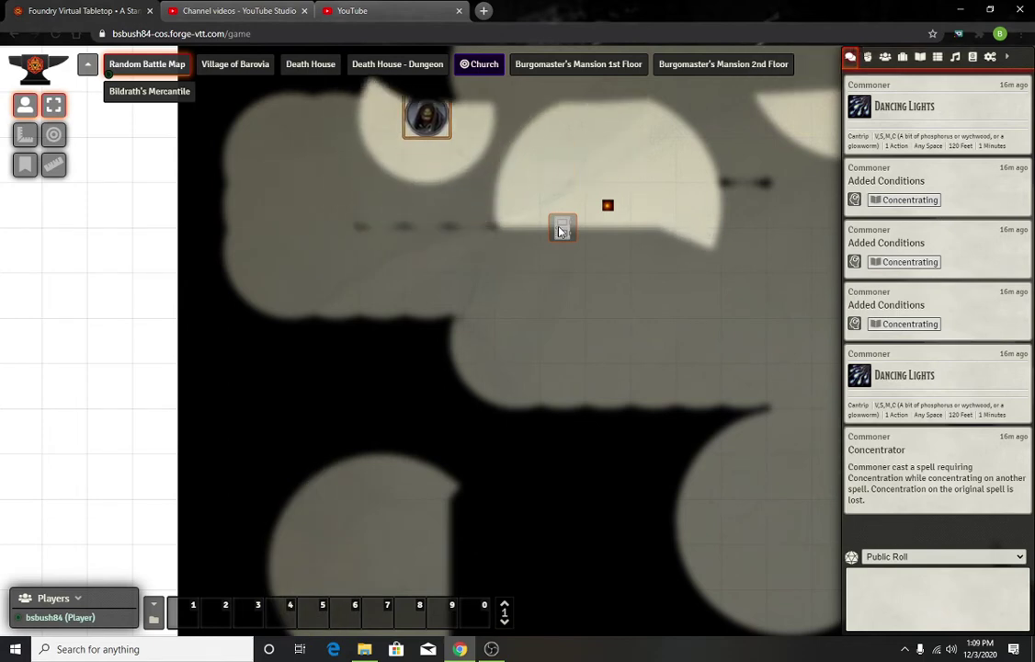
key("Left")
key("Right")
key("Right")
key("Right")
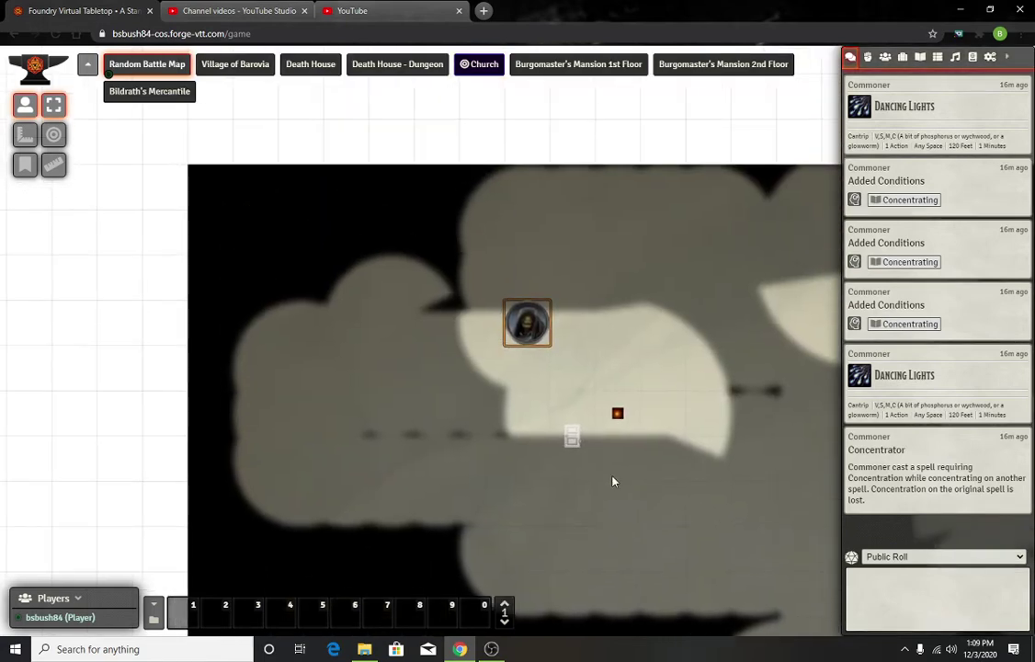
key("Left")
key("Left")
key("Left")
key("Left")
key("Right")
key("Right")
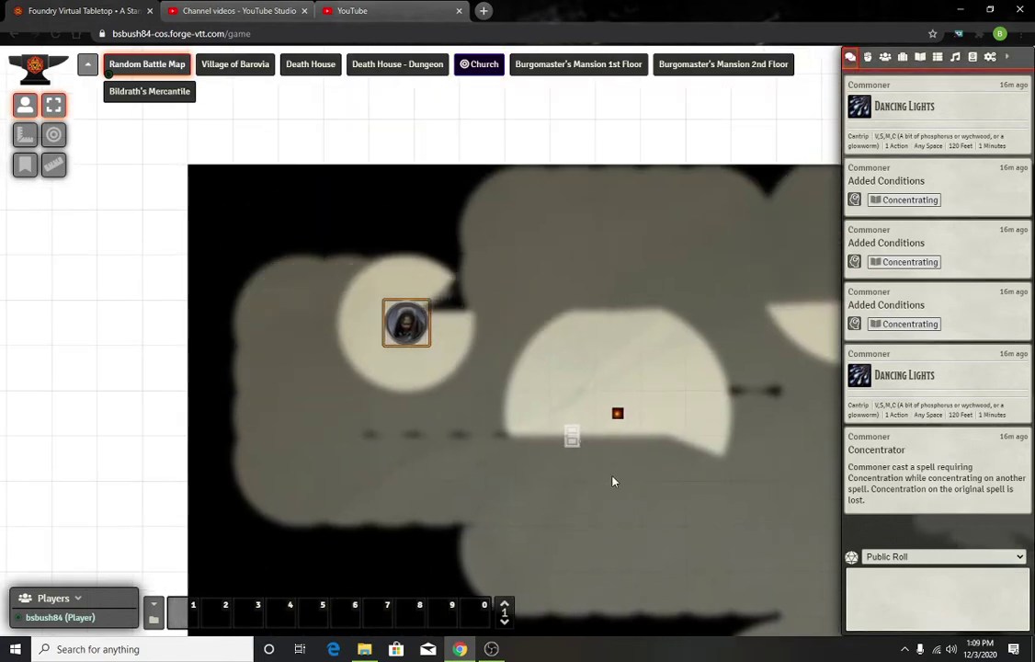
key("Right")
key("Right")
key("Right")
key("Right")
key("Down")
key("Down")
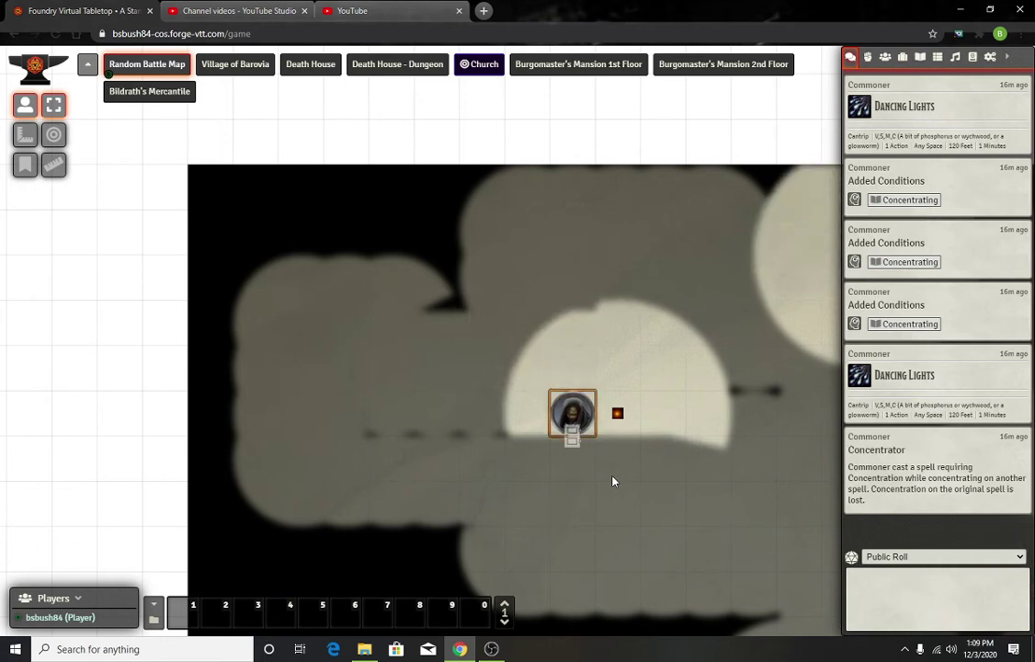
- Bring the token down into the lower lit room, nudging it around to test vision
key("Left")
key("Left")
key("Left")
key("Left")
key("Left")
key("Left")
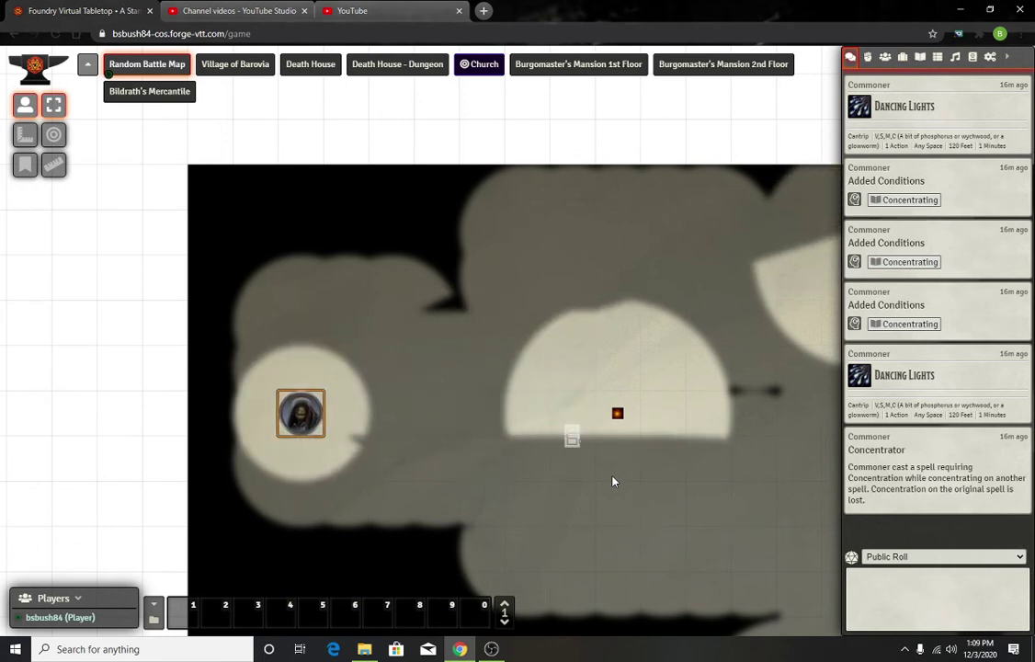
key("Down")
key("Down")
key("Right")
key("Right")
key("Right")
key("Right")
key("Right")
key("Down")
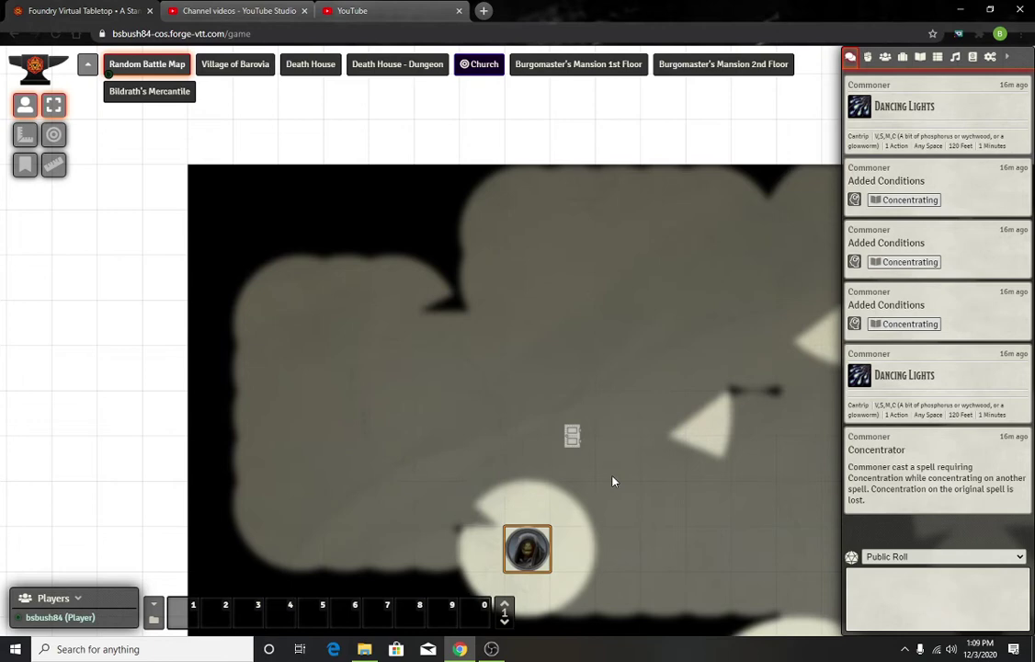
key("Left")
key("Left")
key("Up")
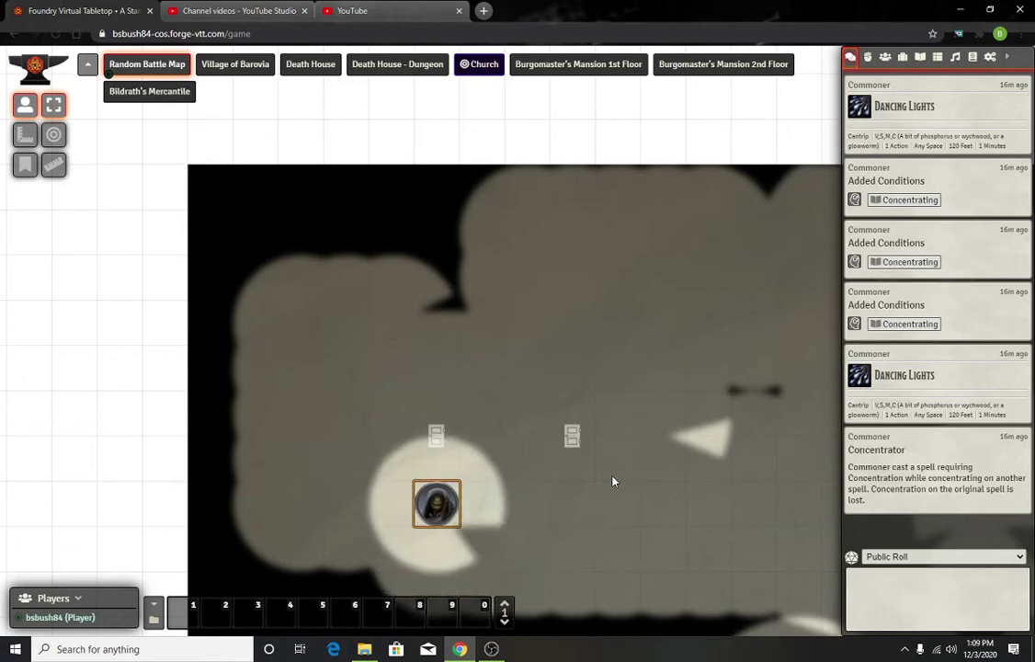
key("Right")
key("Right")
key("Down")
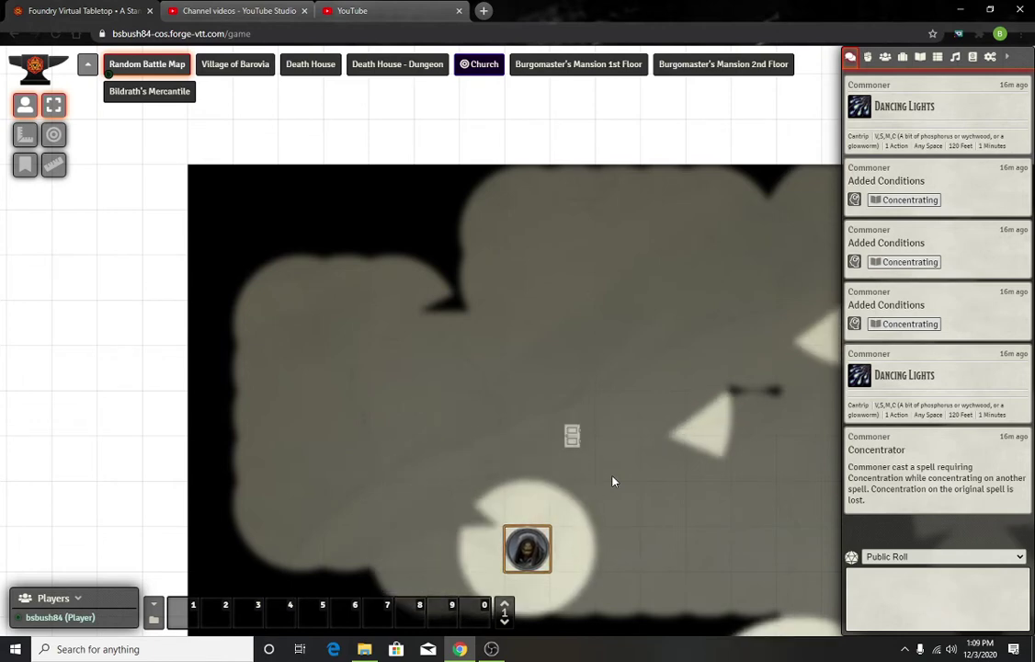
key("Left")
key("Left")
key("Right")
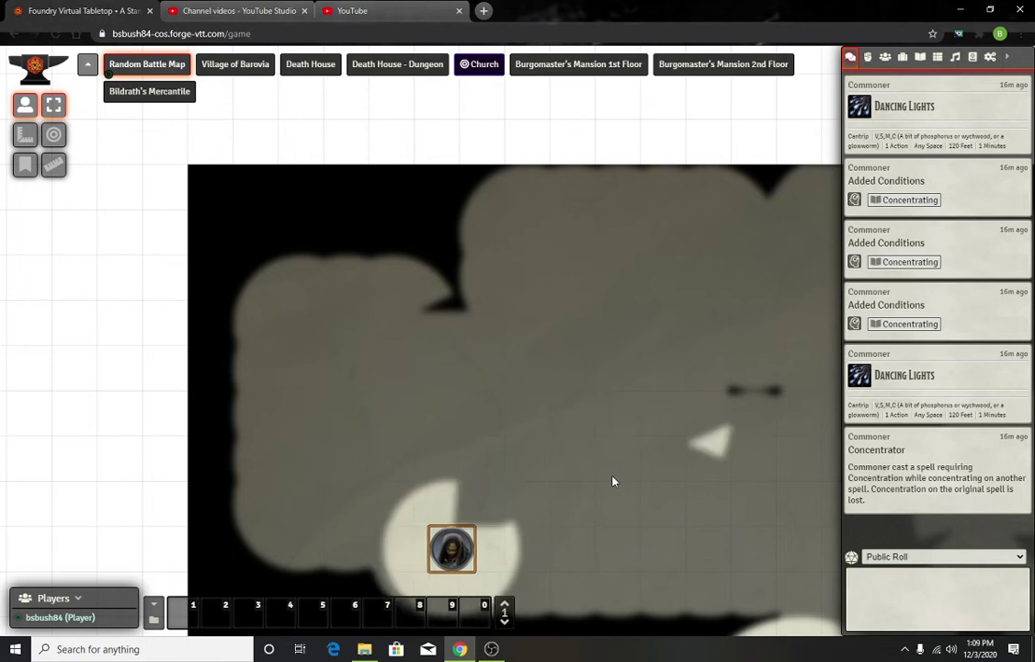
key("Right")
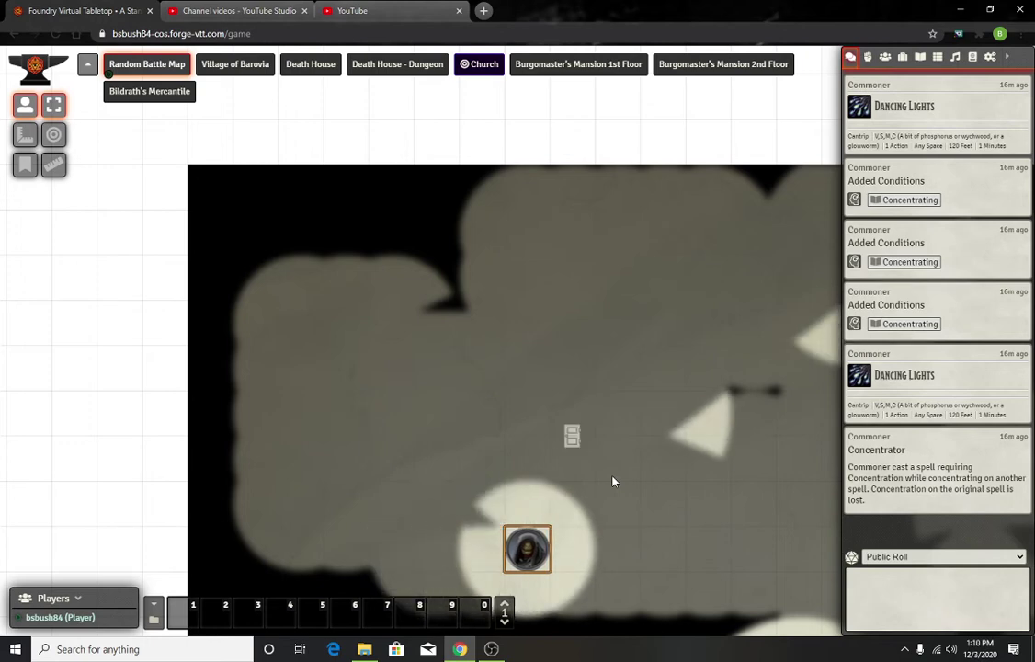
key("Up")
key("Left")
key("Left")
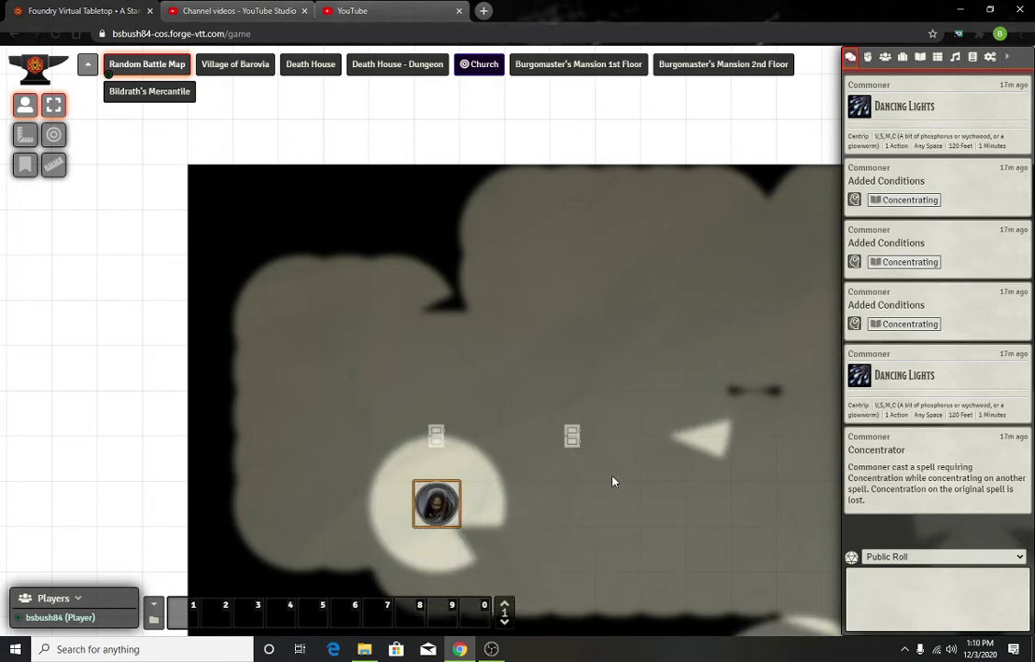
key("Down")
key("Down")
key("Down")
key("Down")
key("Down")
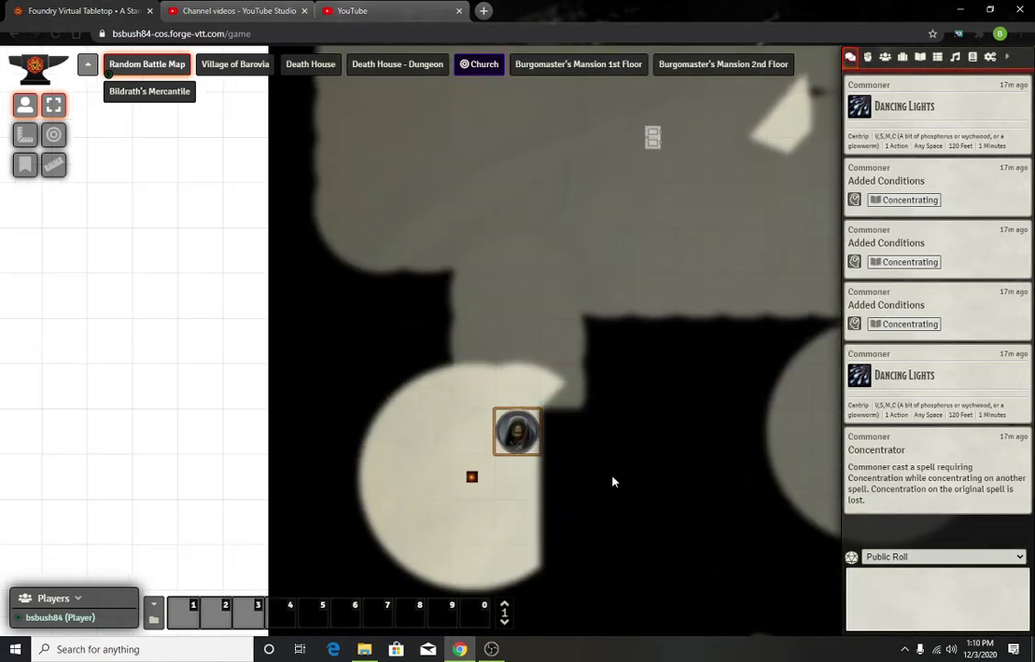
- Walk the token down into the room below, then right and down along the corridor
key("Down")
key("Down")
key("Down")
key("Down")
key("Down")
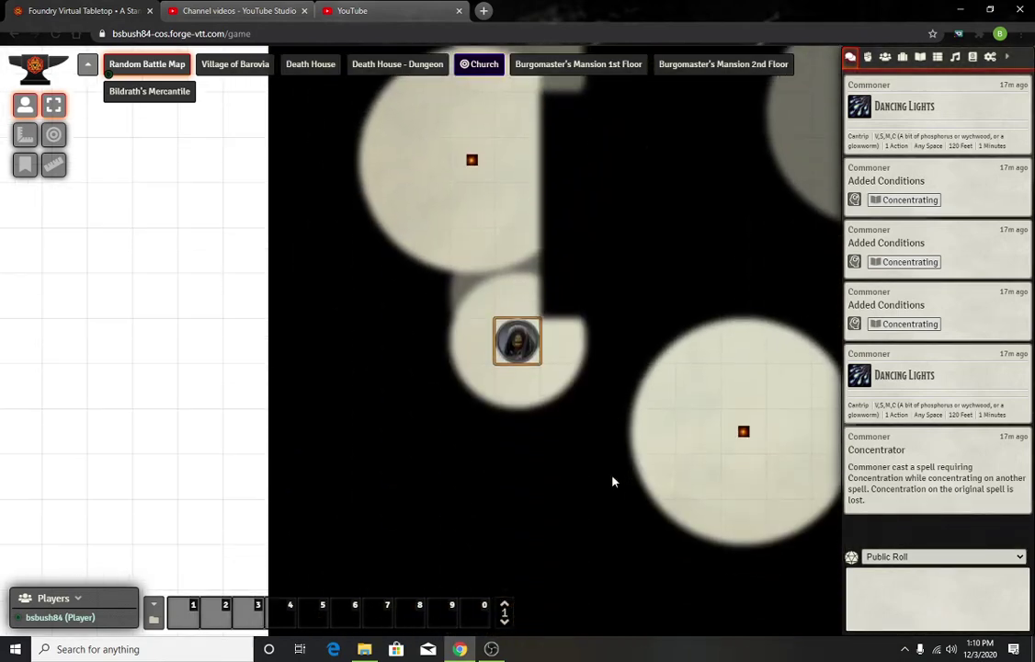
key("Right")
key("Right")
key("Right")
key("Right")
key("Right")
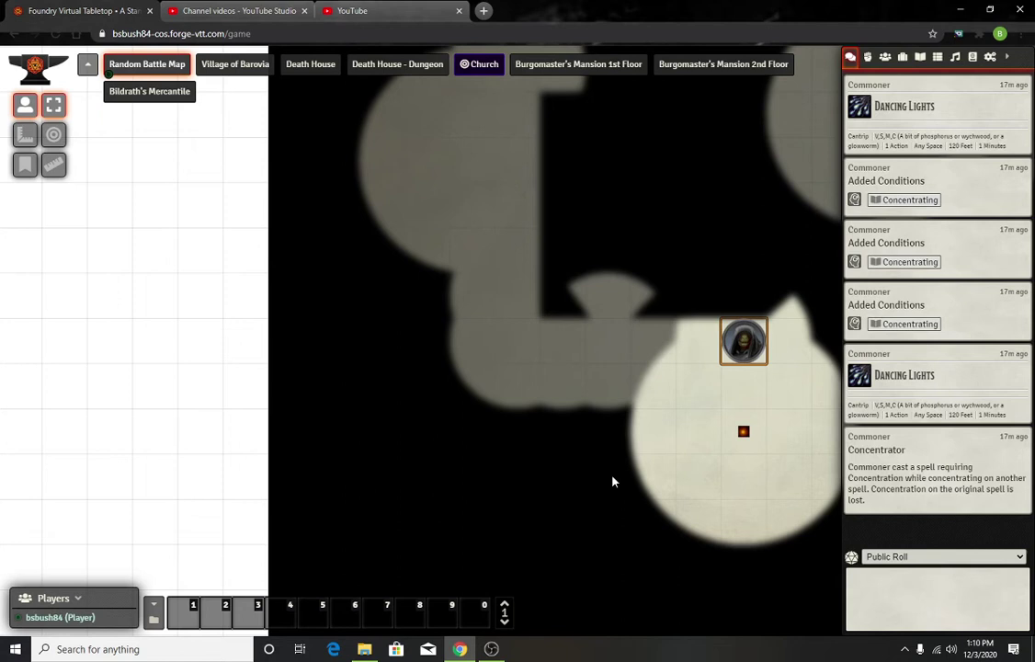
key("Down")
key("Right")
key("Up")
key("Up")
key("Up")
key("Up")
key("Up")
key("Up")
key("Up")
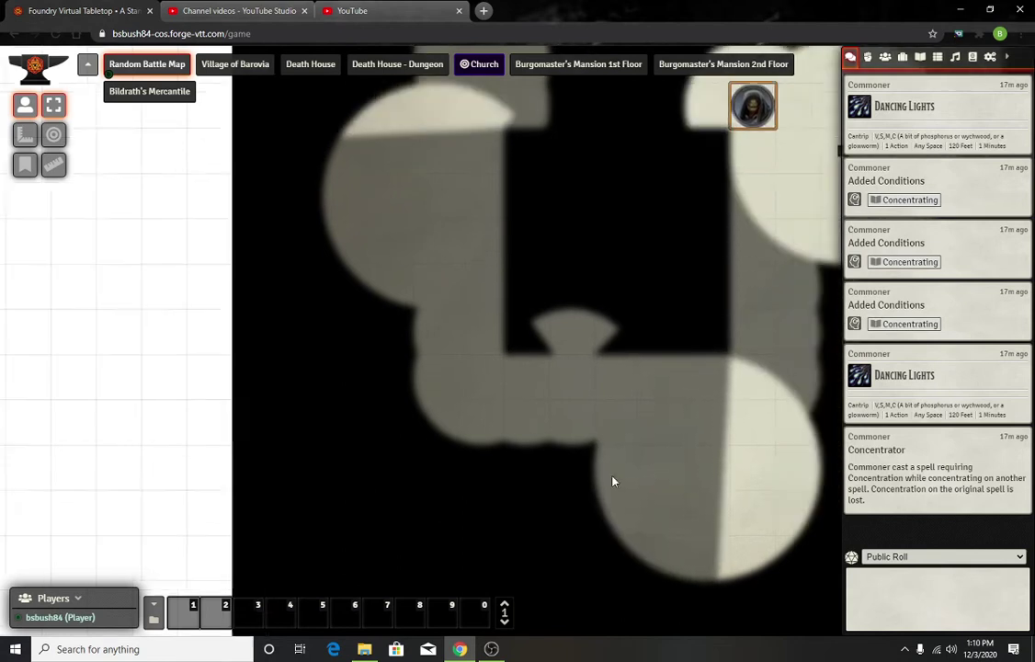
key("Left")
key("Left")
key("Left")
key("Left")
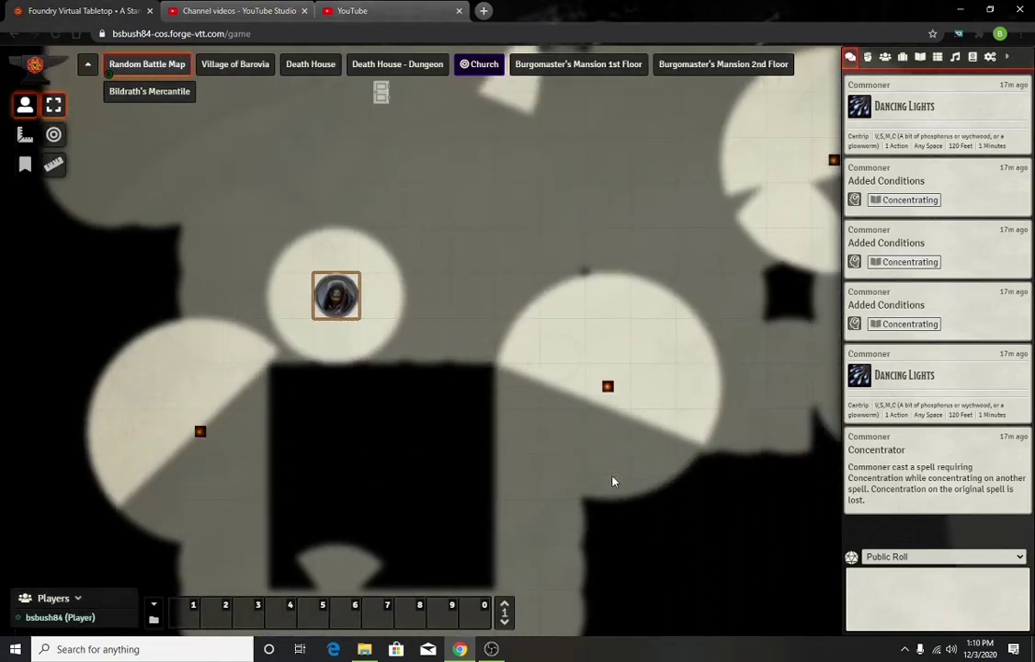
key("Right")
key("Right")
key("Right")
key("Right")
key("Right")
key("Down")
key("Down")
key("Down")
key("Down")
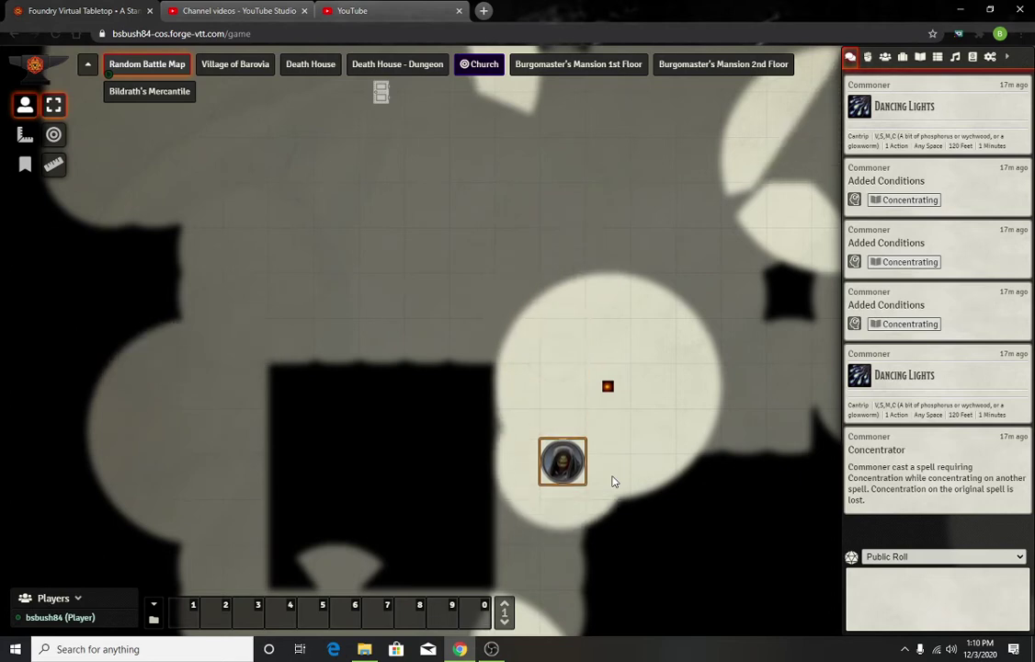
- Walk the token back up the corridor and left toward the alcove by the dark block
key("Down")
key("Down")
key("Down")
key("Down")
key("Up")
key("Up")
key("Up")
key("Up")
key("Up")
key("Up")
key("Up")
key("Right")
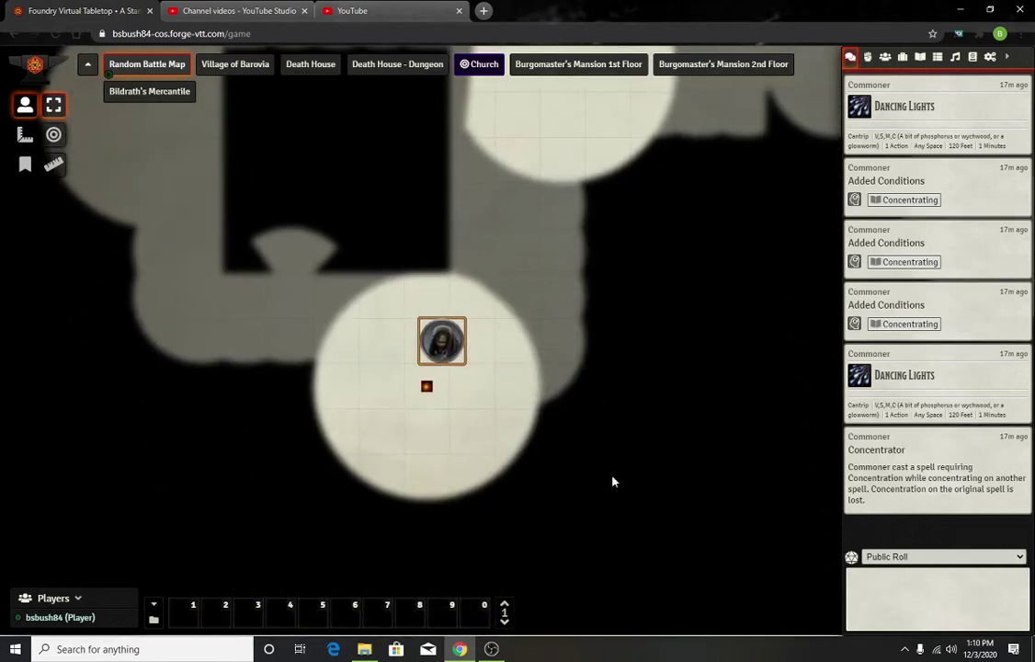
key("Left")
key("Left")
key("Left")
key("Up")
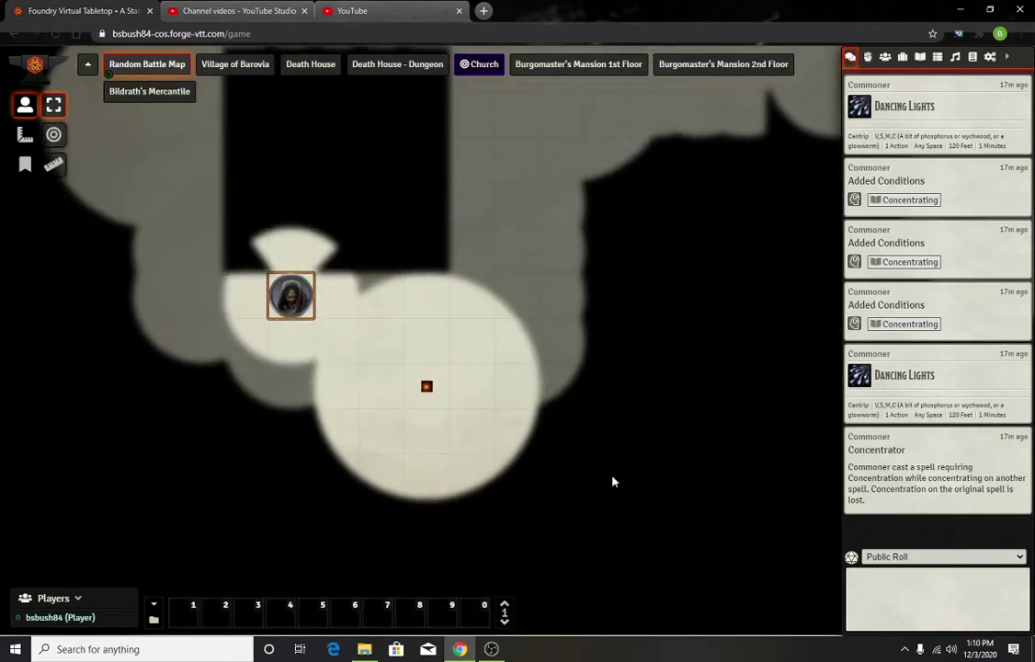
key("Left")
key("Right")
key("Right")
key("Left")
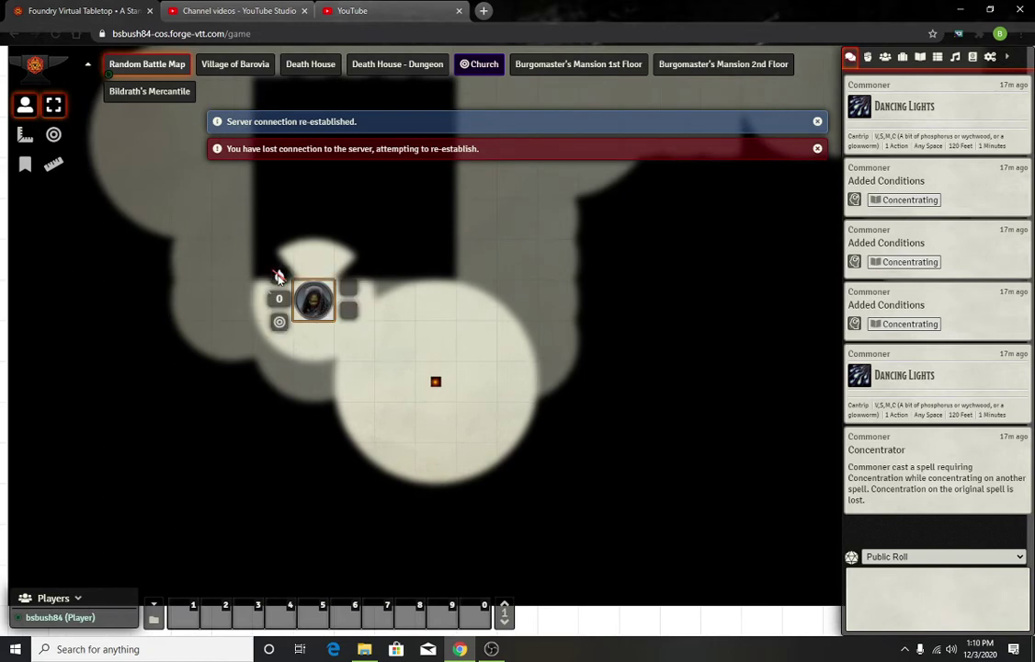
- Open and dismiss the token's HUD, then shuffle the token beside the alcove
right_click(310, 299)
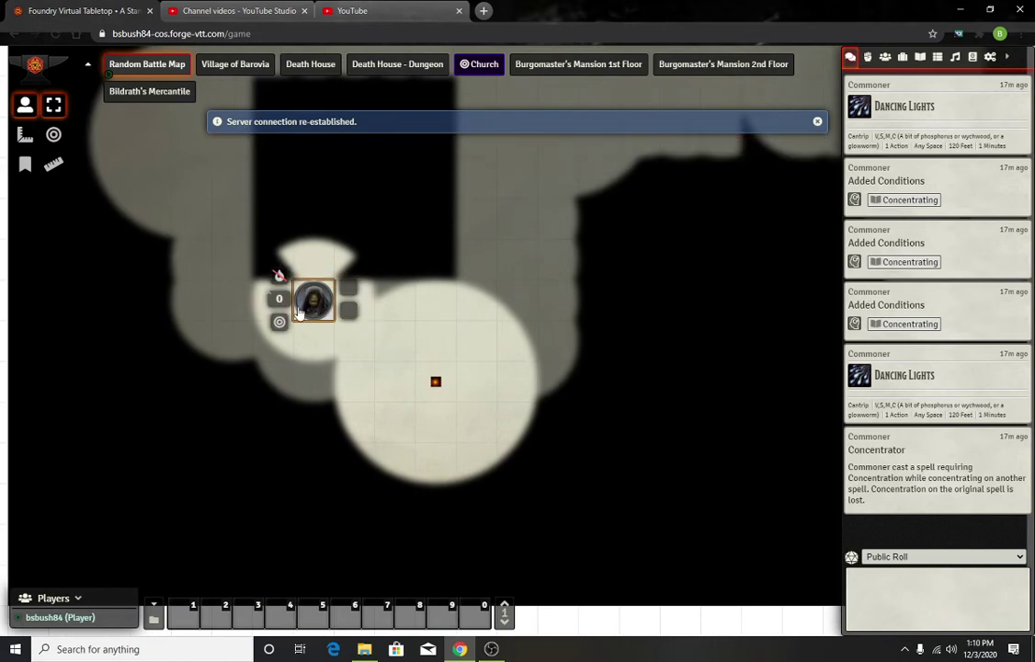
left_click(322, 303)
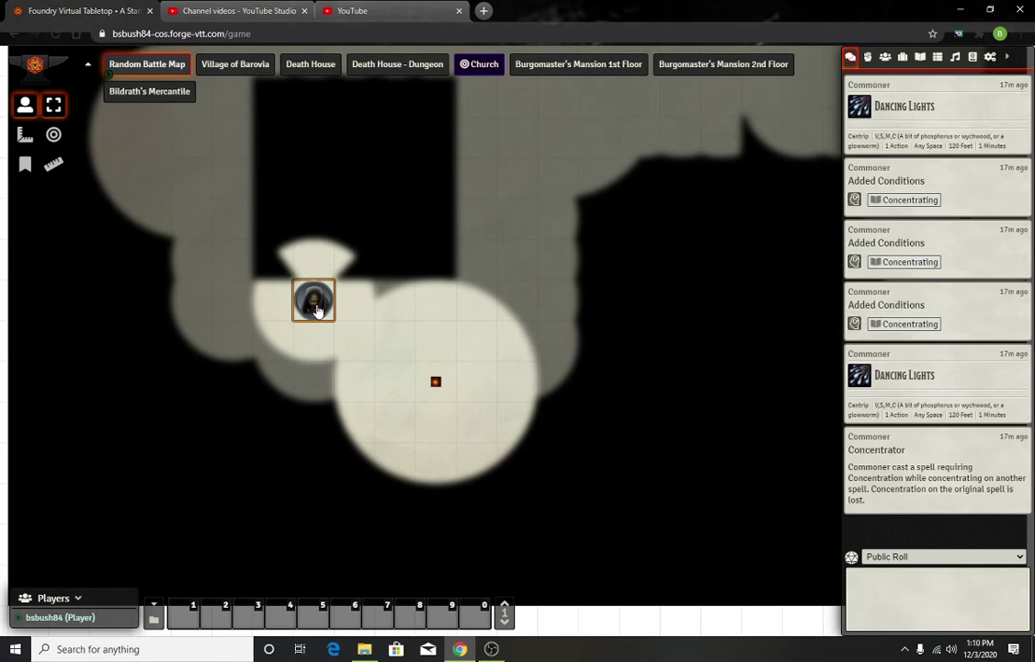
key("Left")
key("Left")
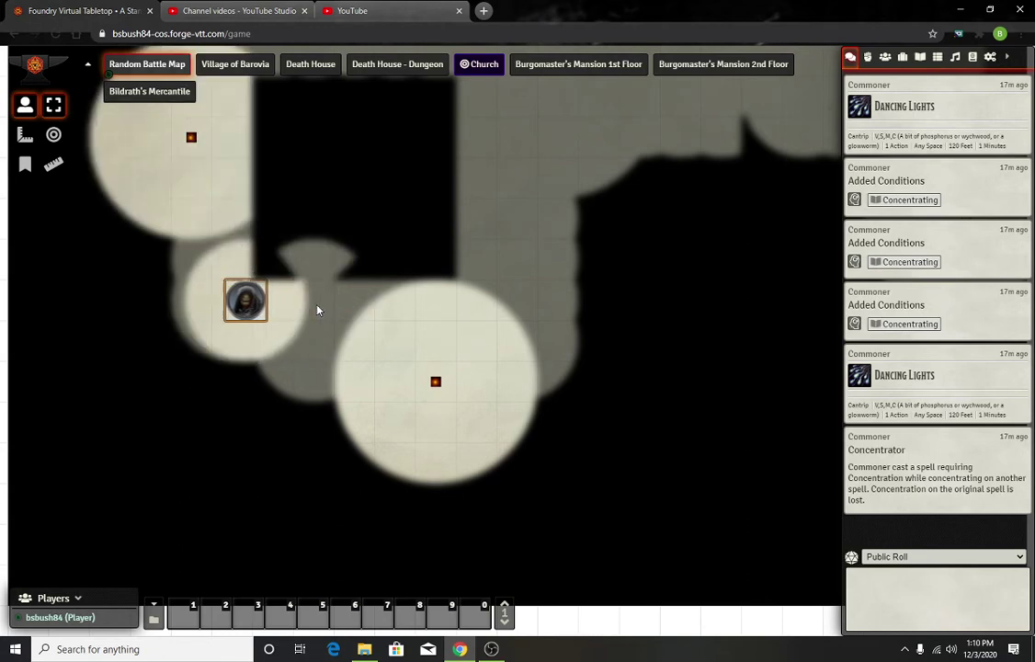
key("Right")
key("Right")
key("Right")
key("Down")
key("Right")
key("Up")
- Walk the token up to the upper corridor and step into the hidden dark area
key("Right")
key("Right")
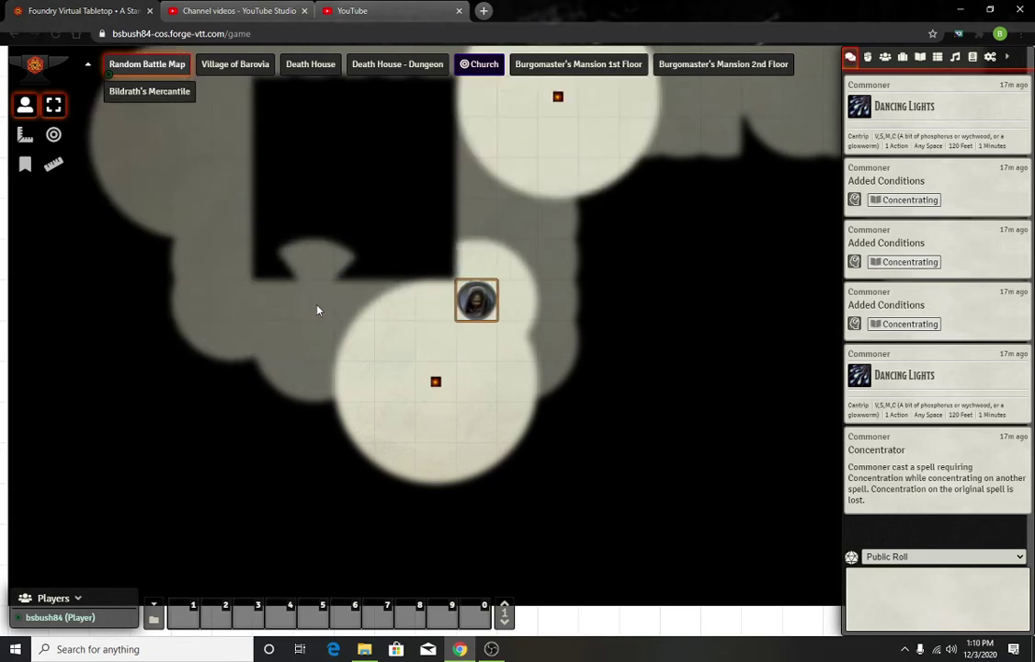
key("Up")
key("Up")
key("Up")
key("Up")
key("Up")
key("Left")
key("Left")
key("Left")
key("Left")
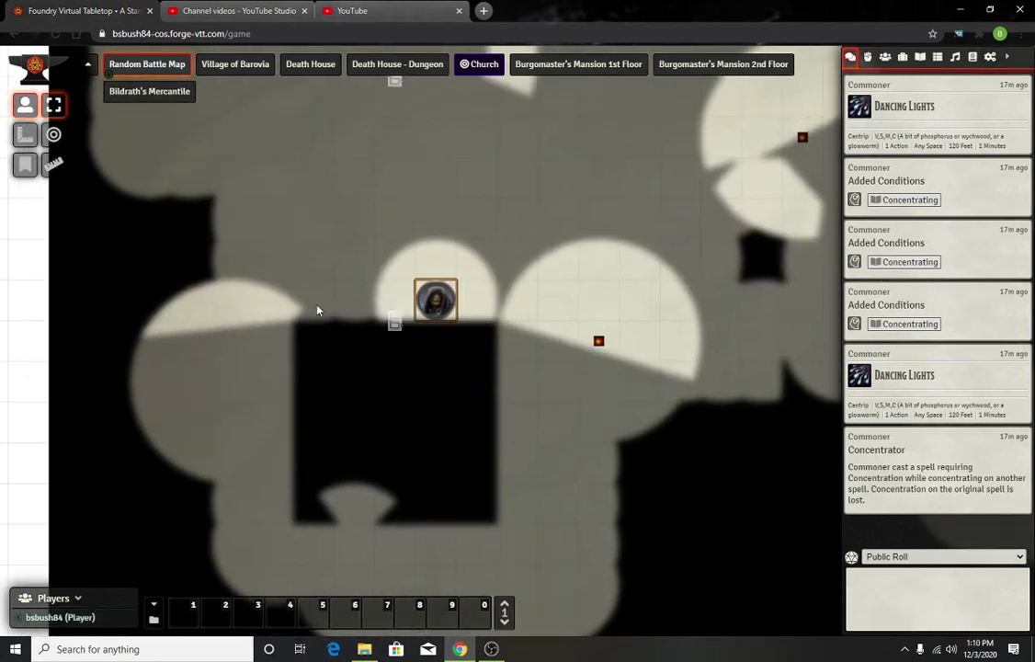
key("Right")
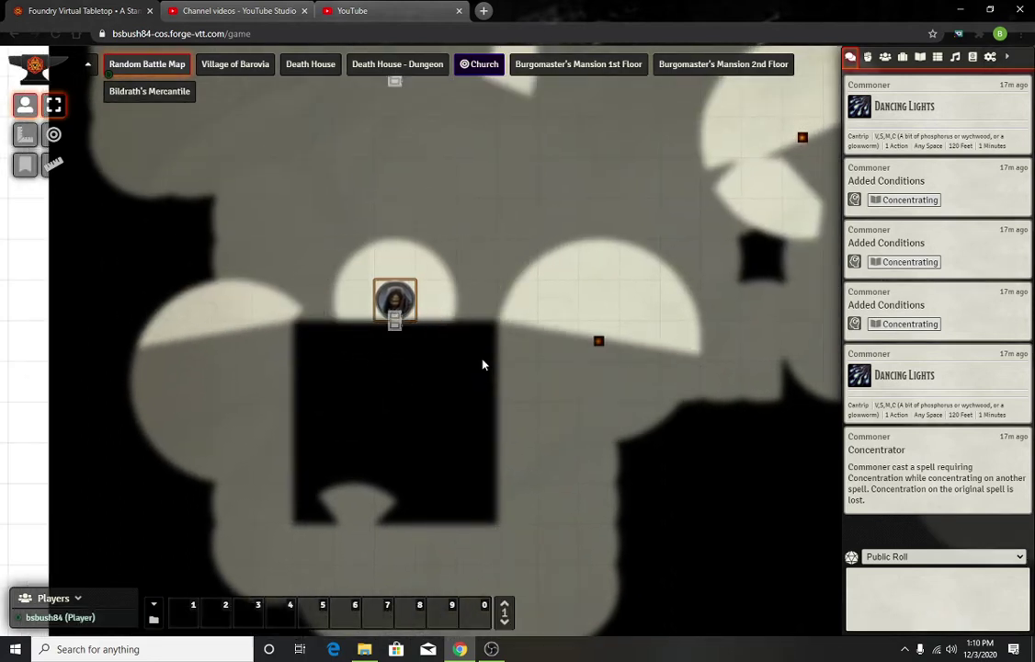
key("Down")
key("Down")
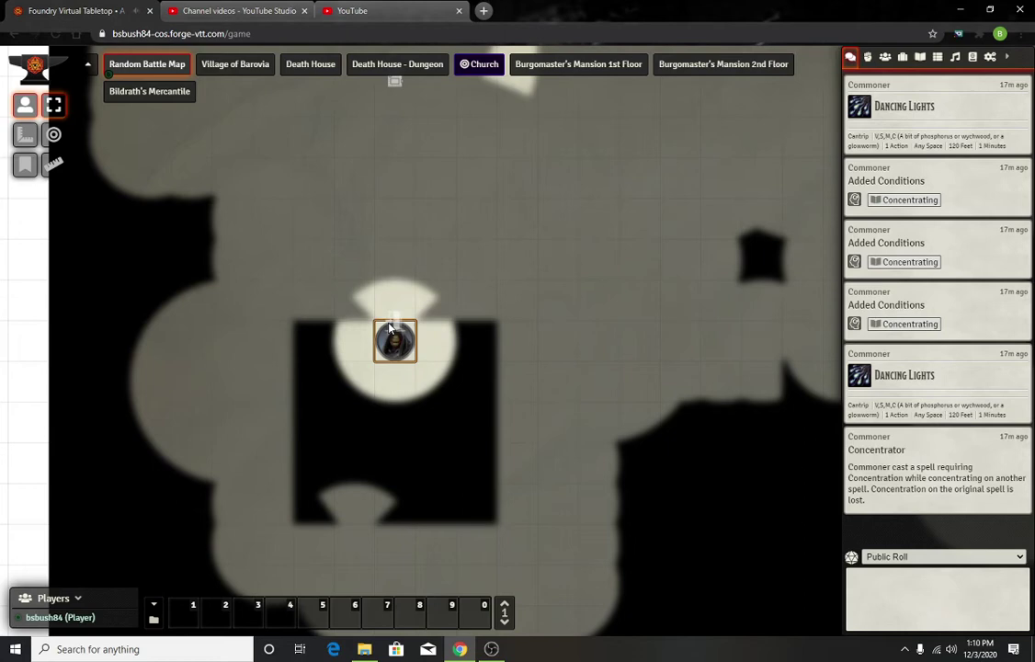
key("Left")
- Move around inside the dark area, then exit two up, six right and two down beside the light
key("Up")
key("Left")
key("Right")
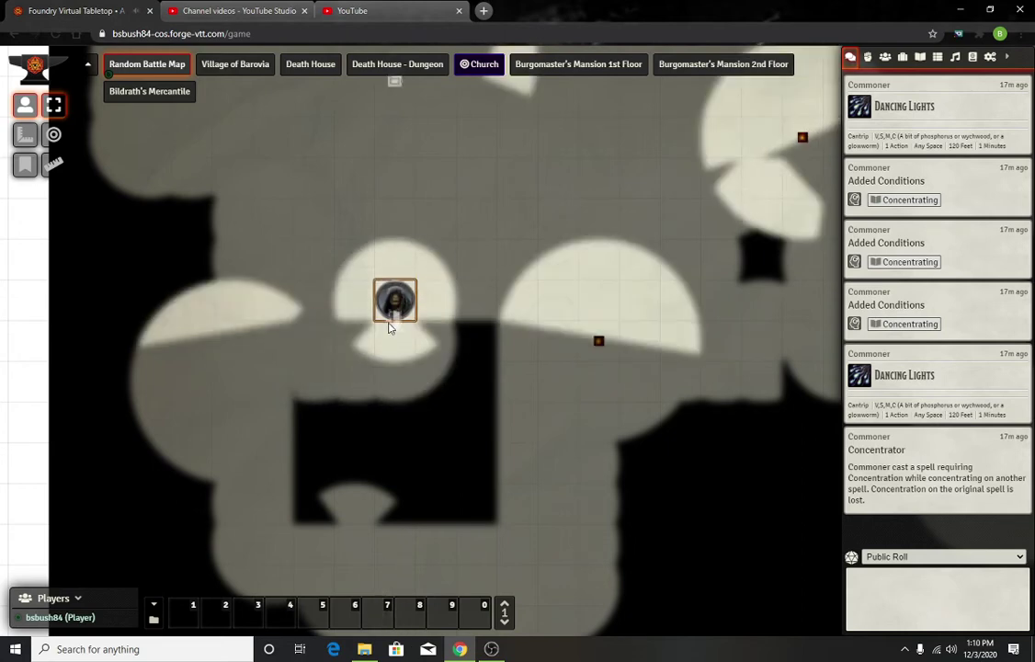
key("Up")
key("Up")
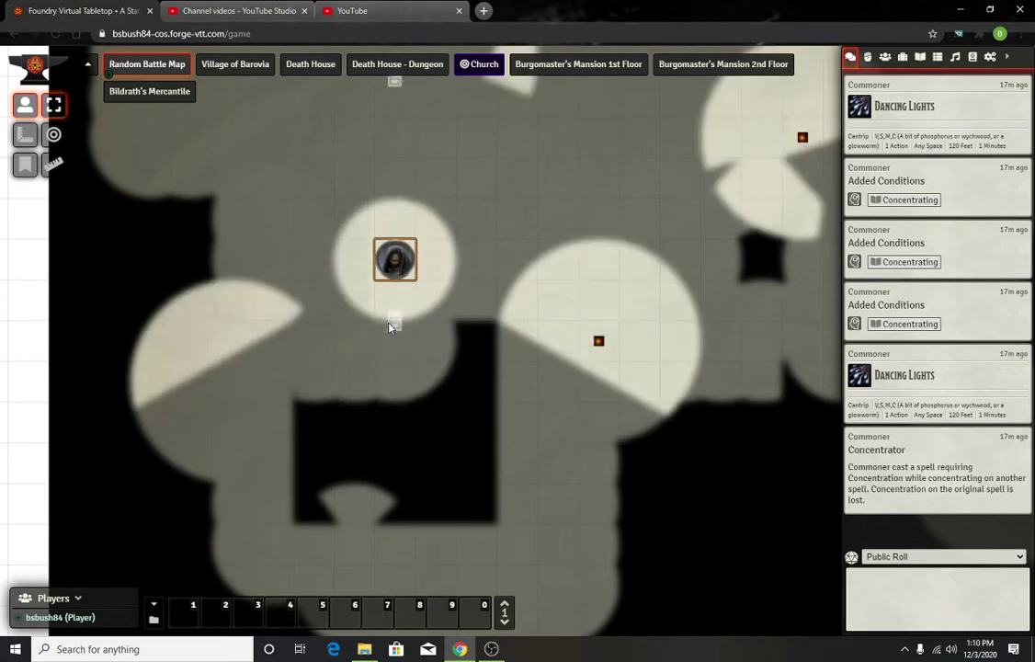
key("Right")
key("Right")
key("Right")
key("Right")
key("Right")
key("Right")
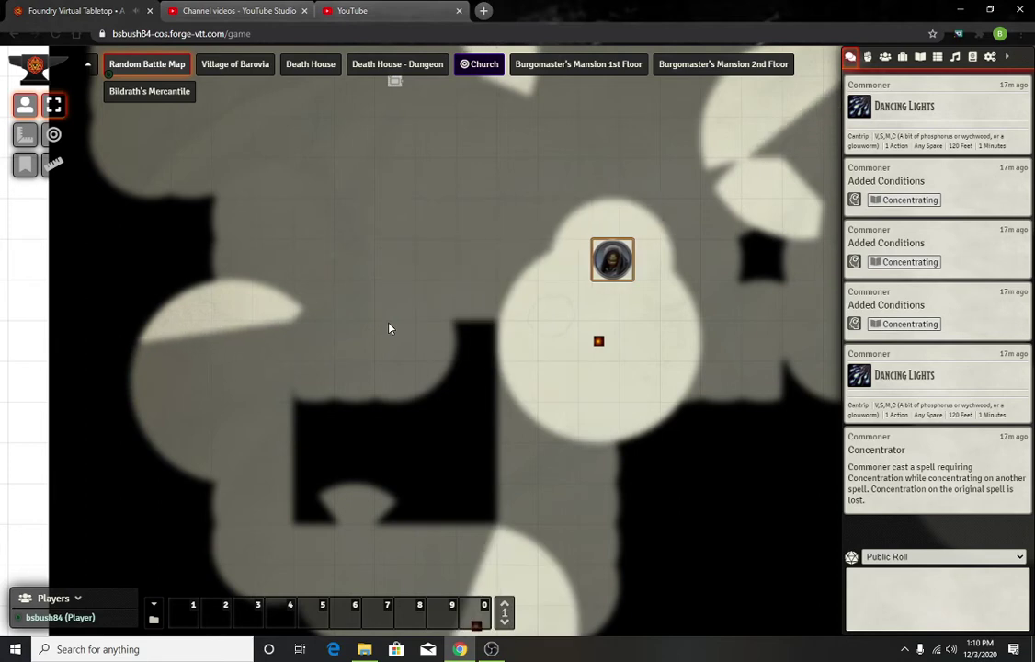
key("Down")
key("Down")
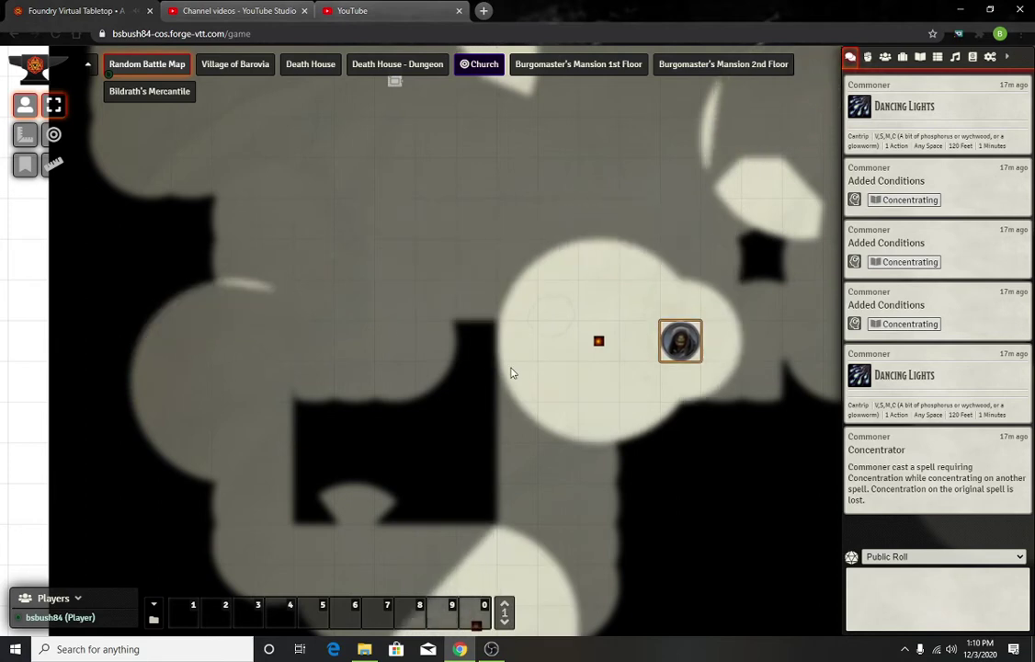
- Walk the token east toward the lit area, then back left and down-right
left_click_drag(736, 451, 512, 494)
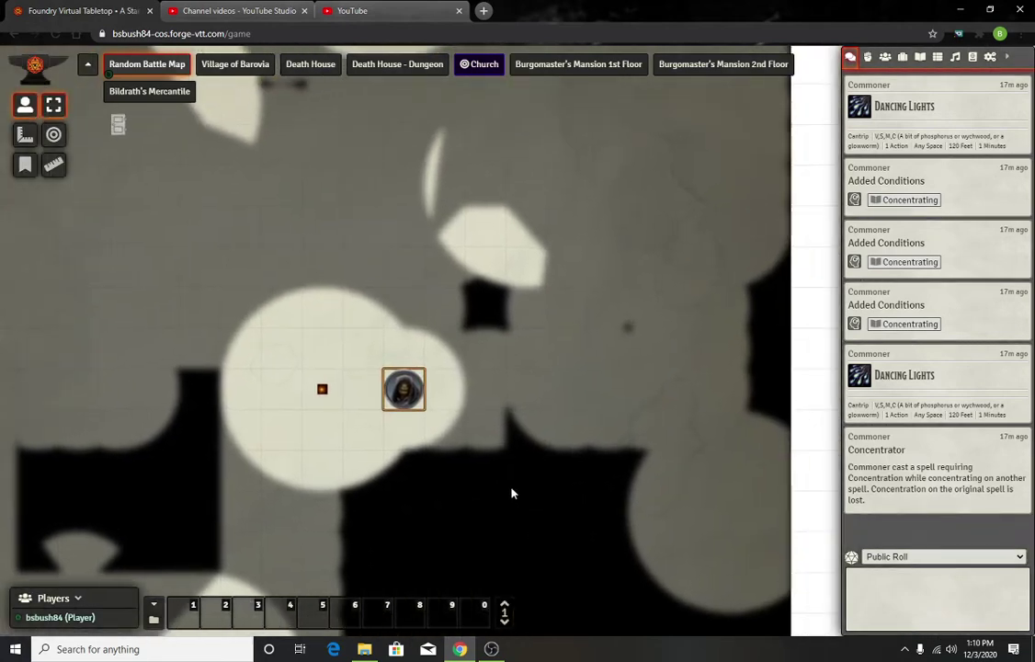
key("Right")
key("Up")
key("Up")
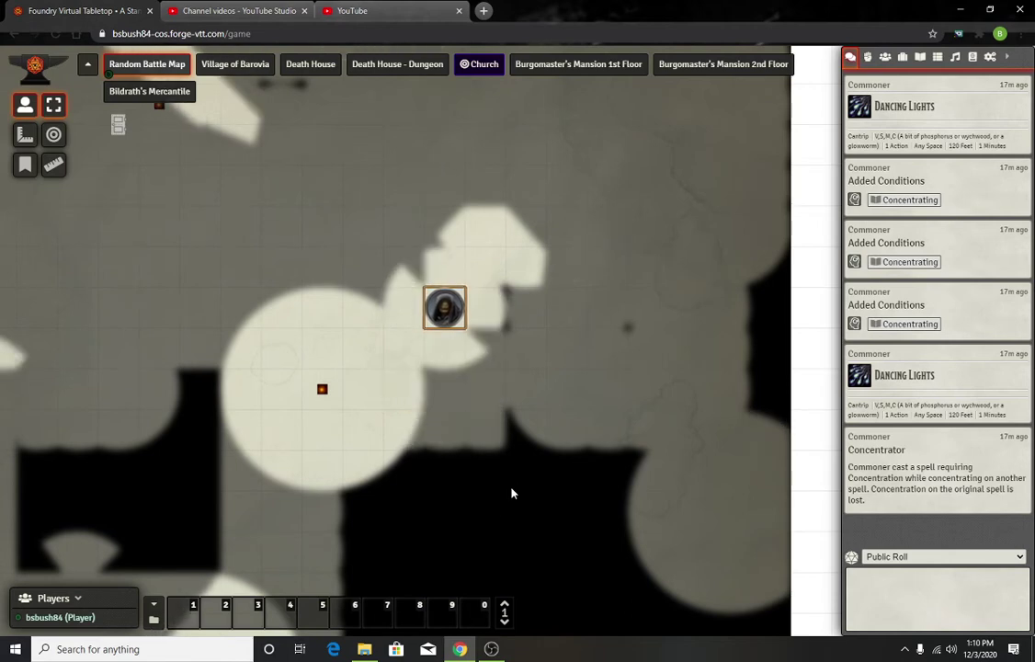
key("Down")
key("Down")
key("Right")
key("Right")
key("Right")
key("Right")
key("Right")
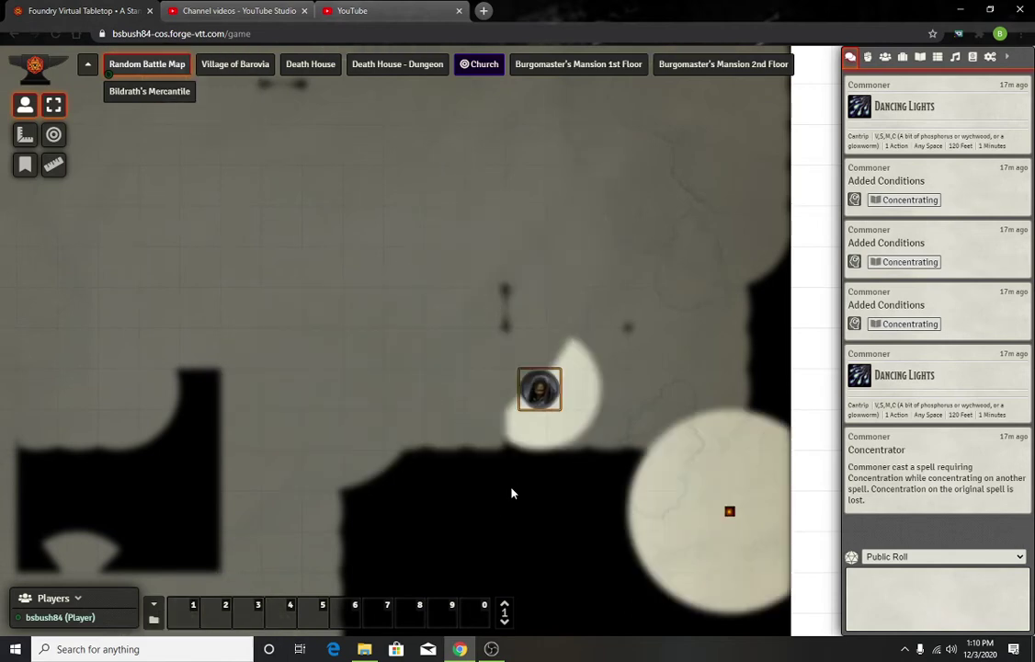
key("Left")
key("Left")
key("Left")
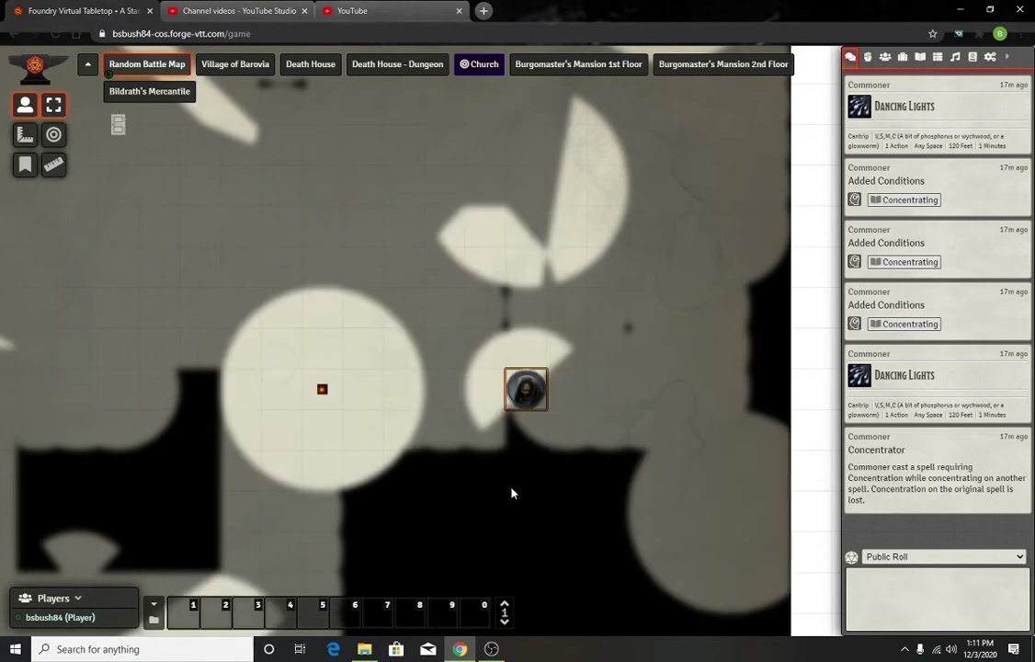
key("Left")
key("Left")
key("Down")
key("Right")
key("Right")
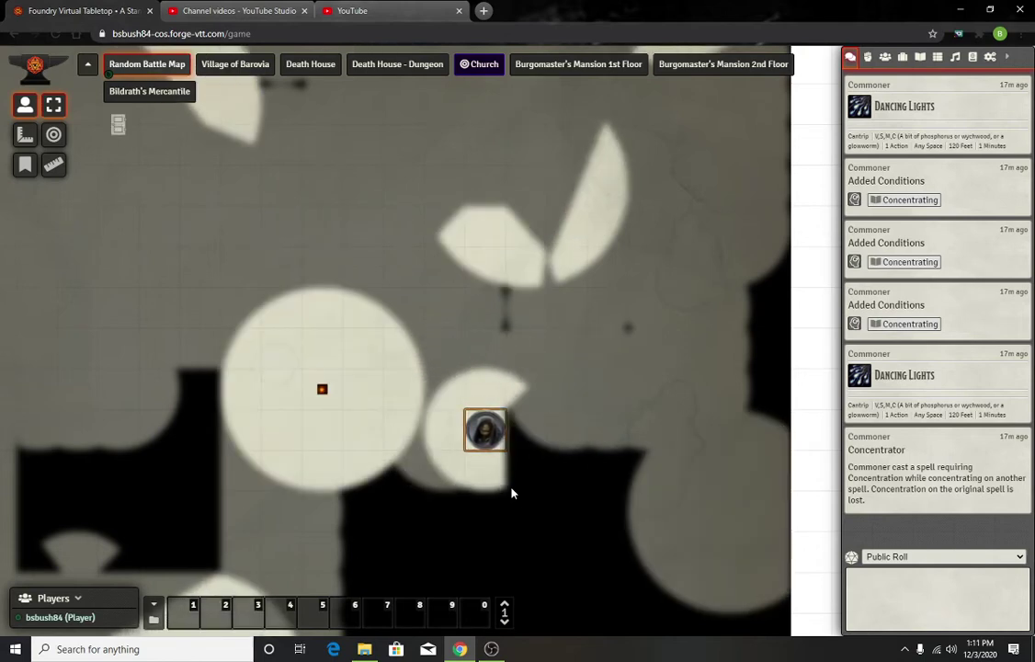
- Walk the token left and right along the wall to test what its vision reveals
key("Left")
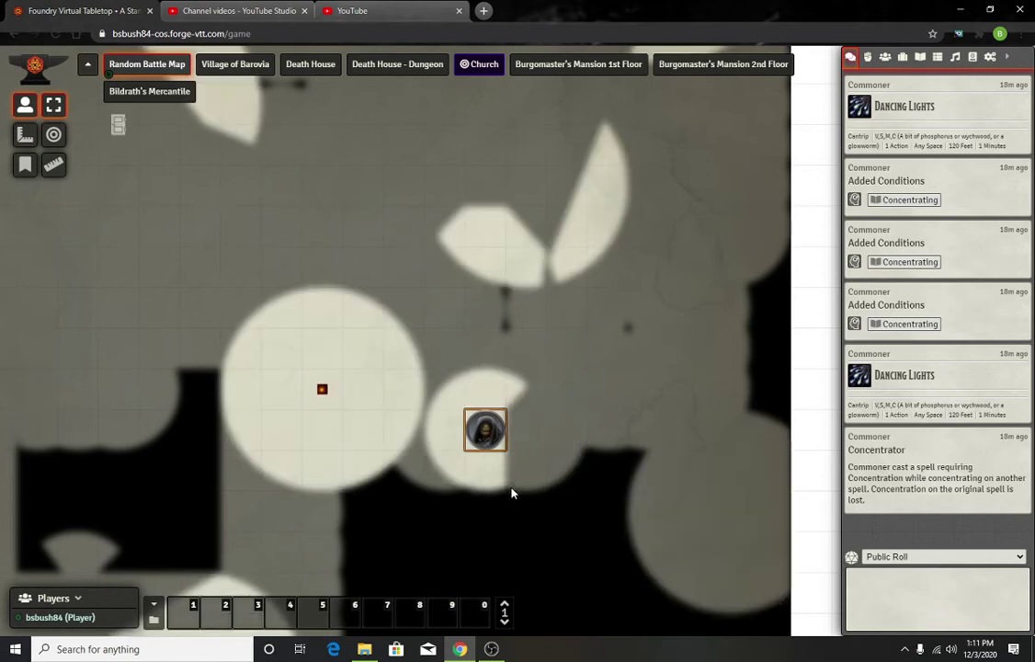
key("Right")
key("Right")
key("Right")
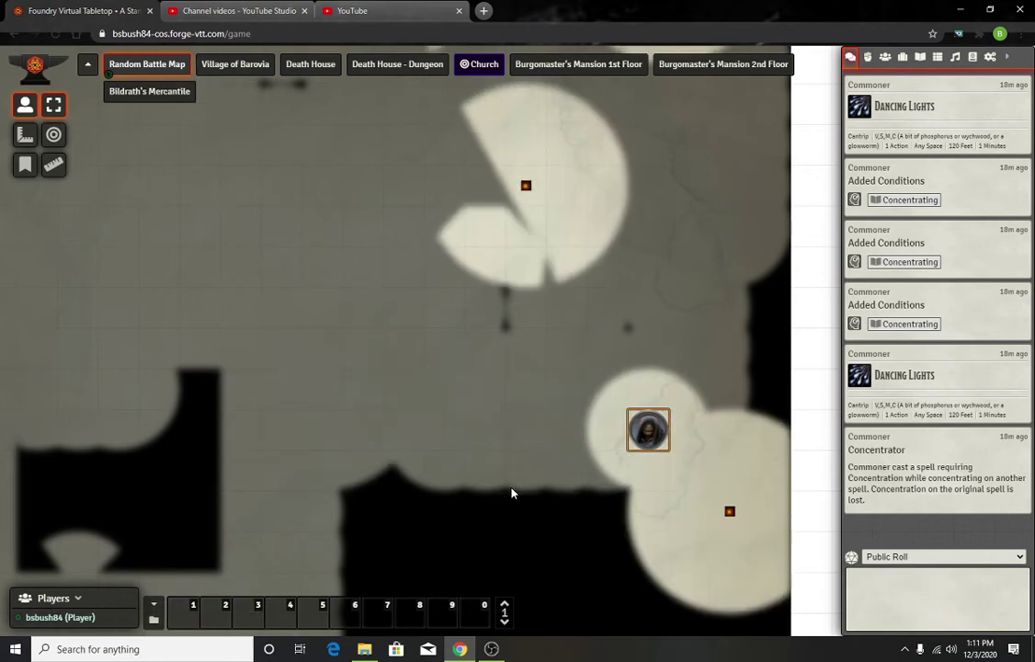
key("Left")
key("Left")
key("Left")
key("Left")
key("Left")
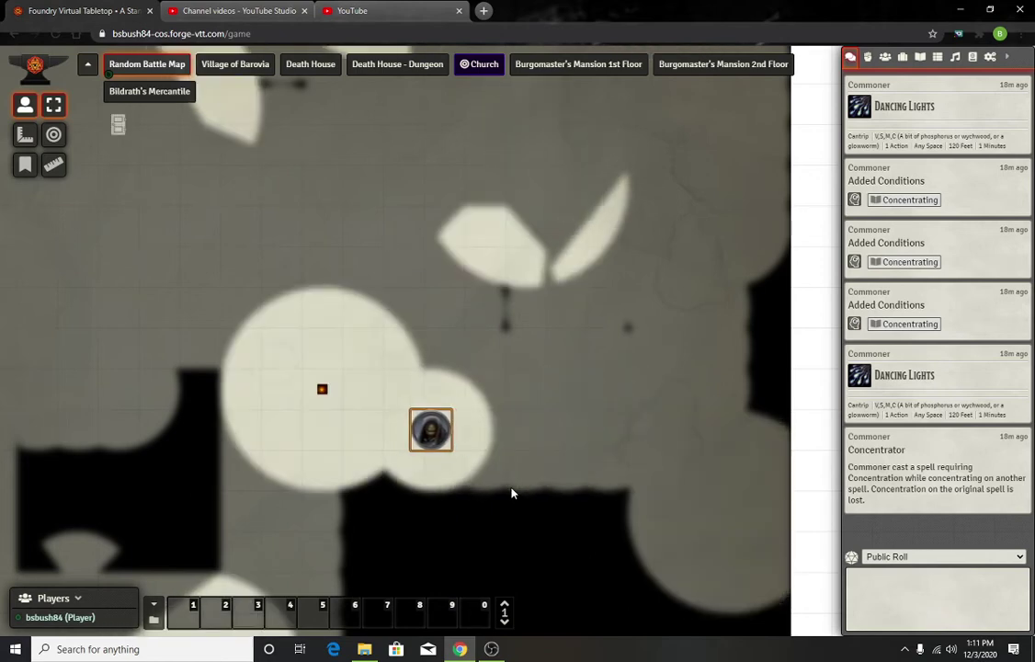
key("Right")
key("Right")
key("Right")
key("Right")
key("Right")
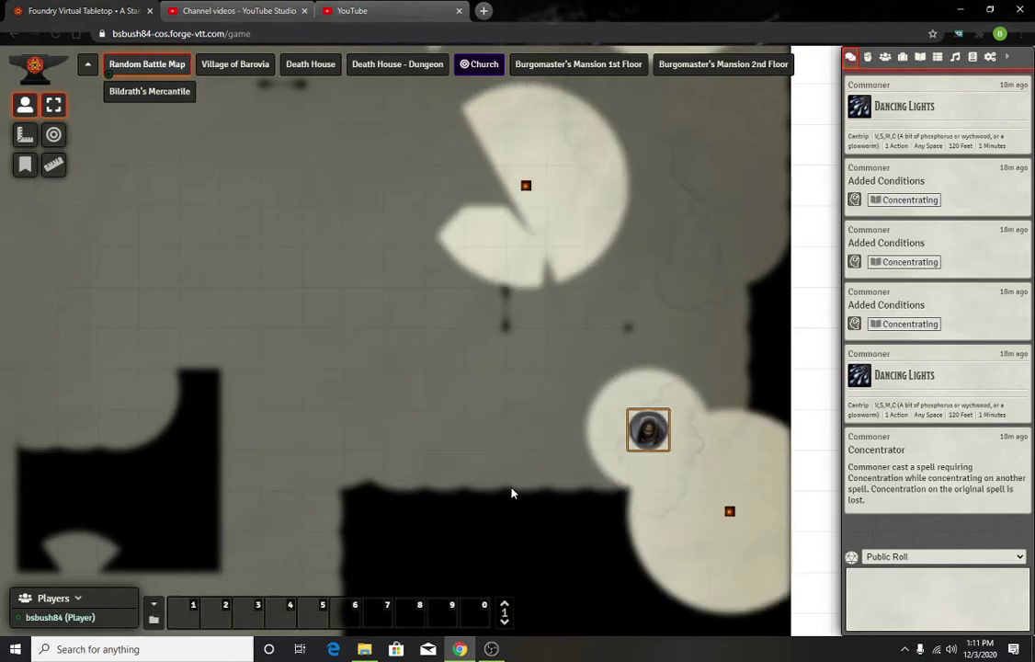
key("Down")
key("Left")
key("Left")
key("Left")
key("Left")
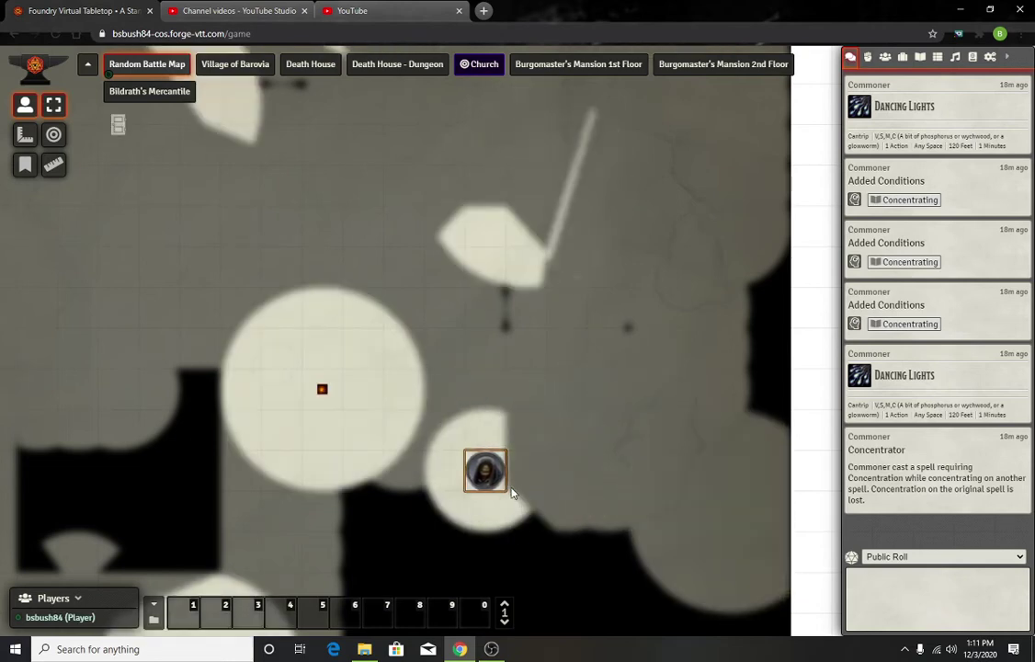
key("Left")
key("Up")
key("Right")
key("Right")
key("Right")
key("Right")
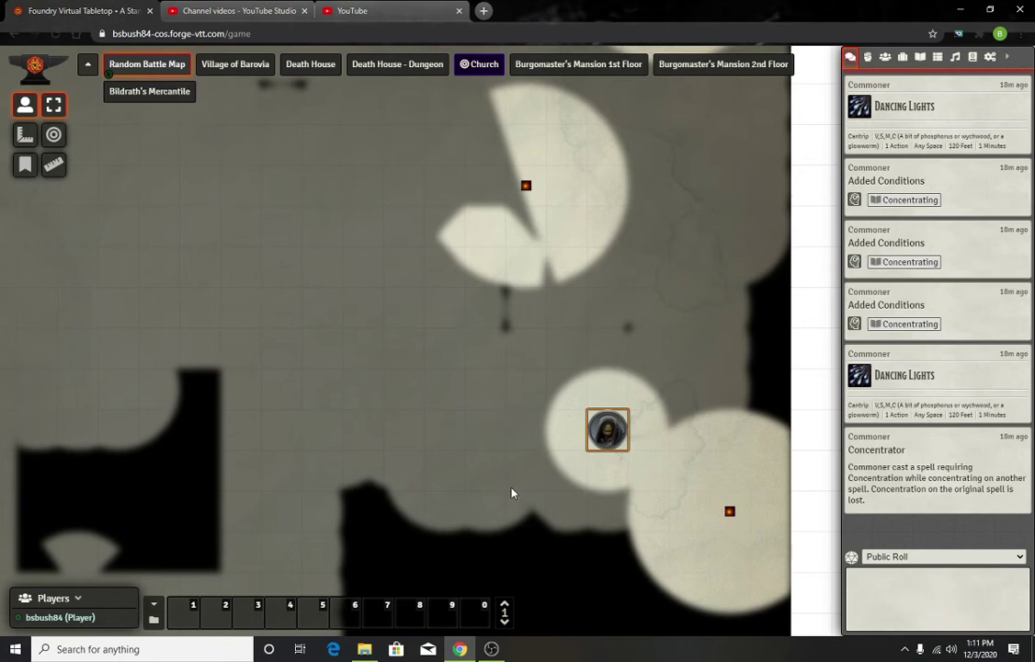
- Walk the token up the corridor, back down, then down-left and two squares right
key("Up")
key("Up")
key("Left")
key("Left")
key("Down")
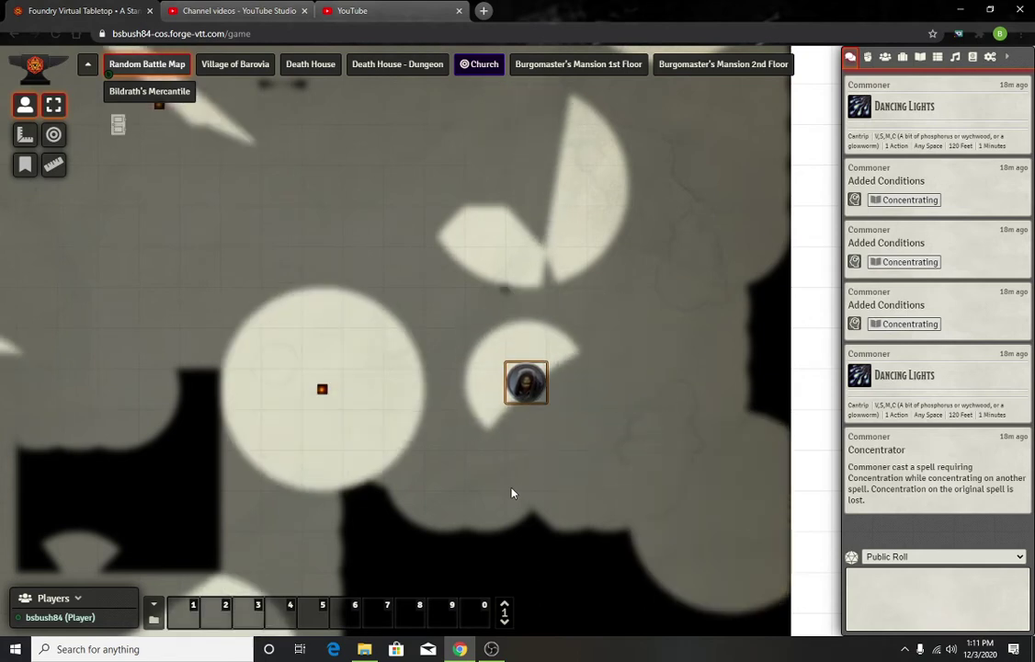
key("Down")
key("Down")
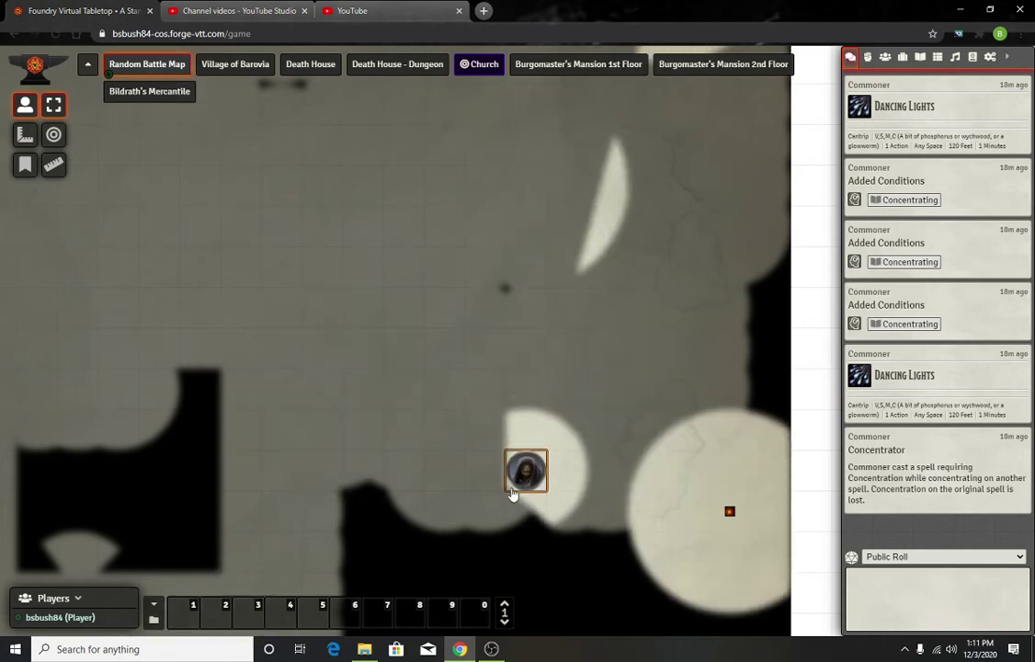
key("Up")
key("Up")
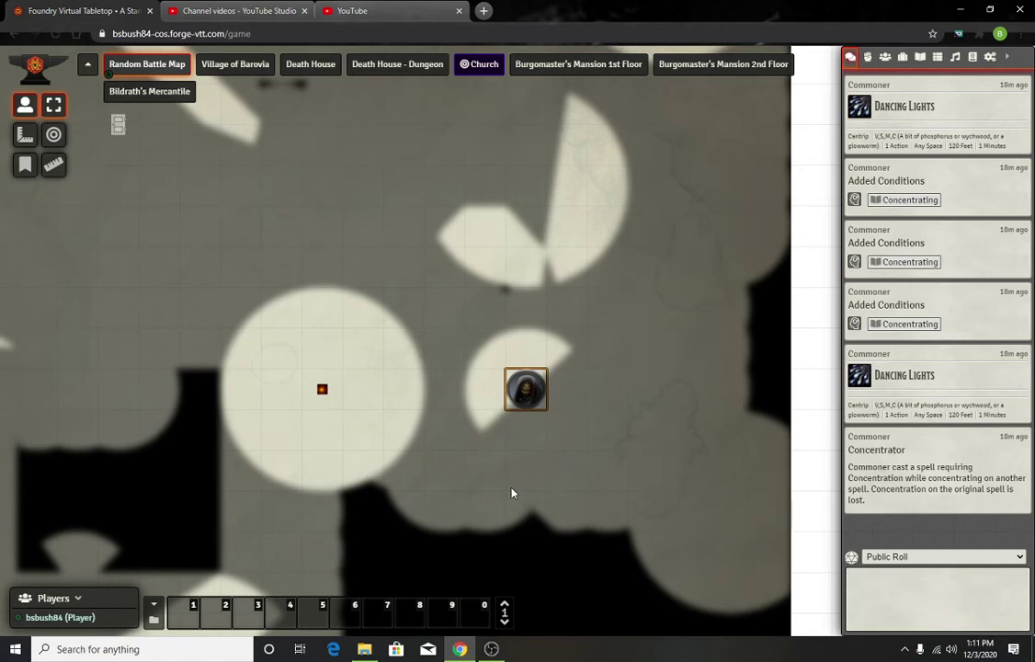
key("Up")
key("Left")
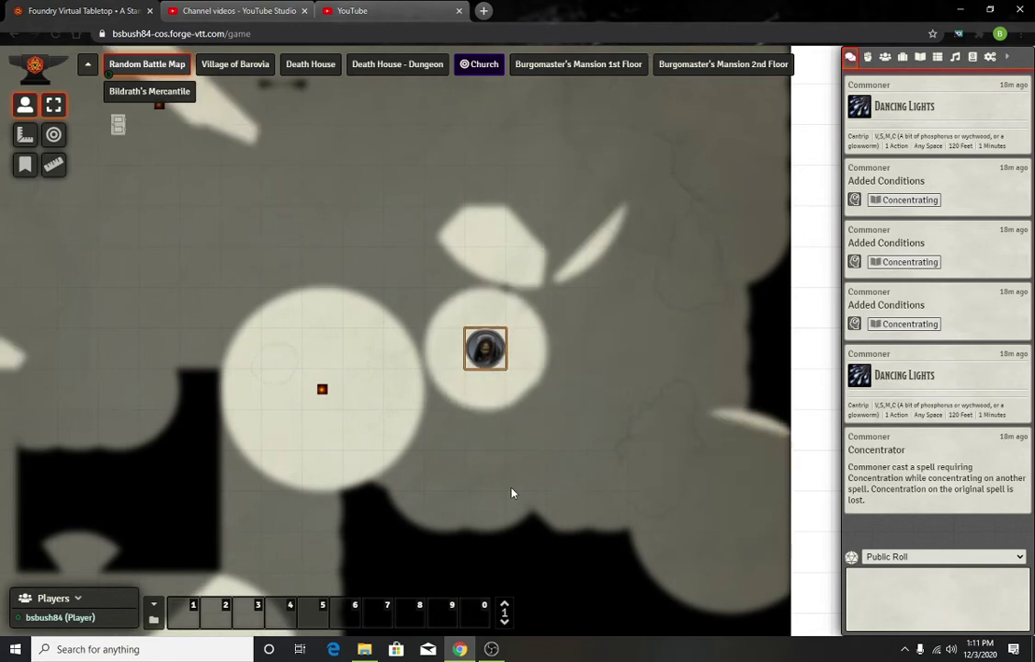
key("Down")
key("Down")
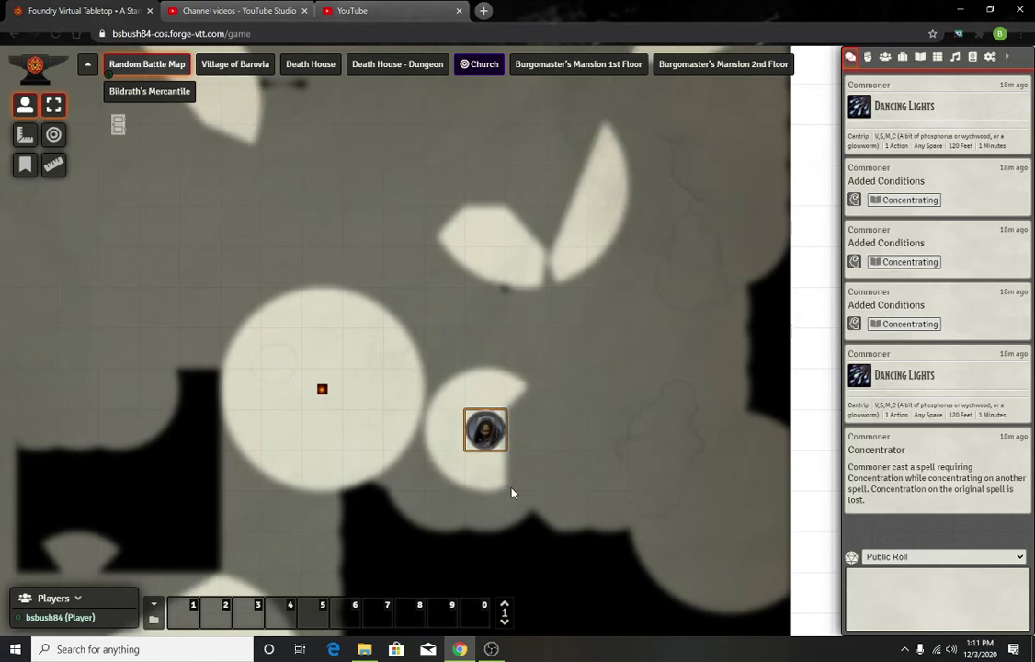
key("Right")
key("Right")
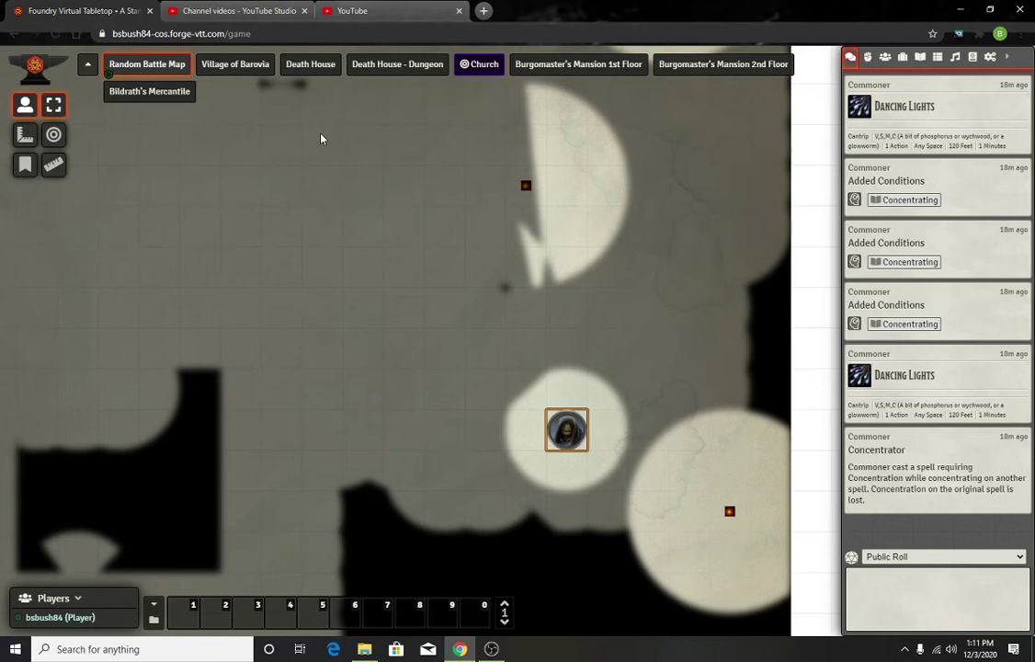
- Shift the token back and forth, four squares left, then two squares up
key("Left")
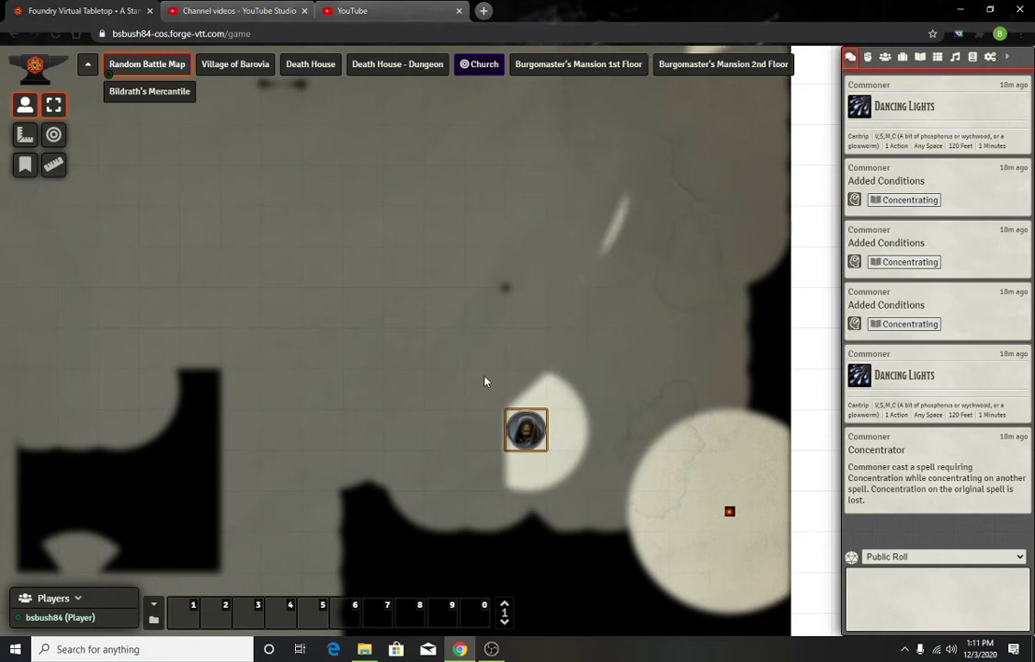
key("Left")
key("Right")
key("Right")
key("Left")
key("Left")
key("Left")
key("Left")
key("Right")
key("Right")
key("Right")
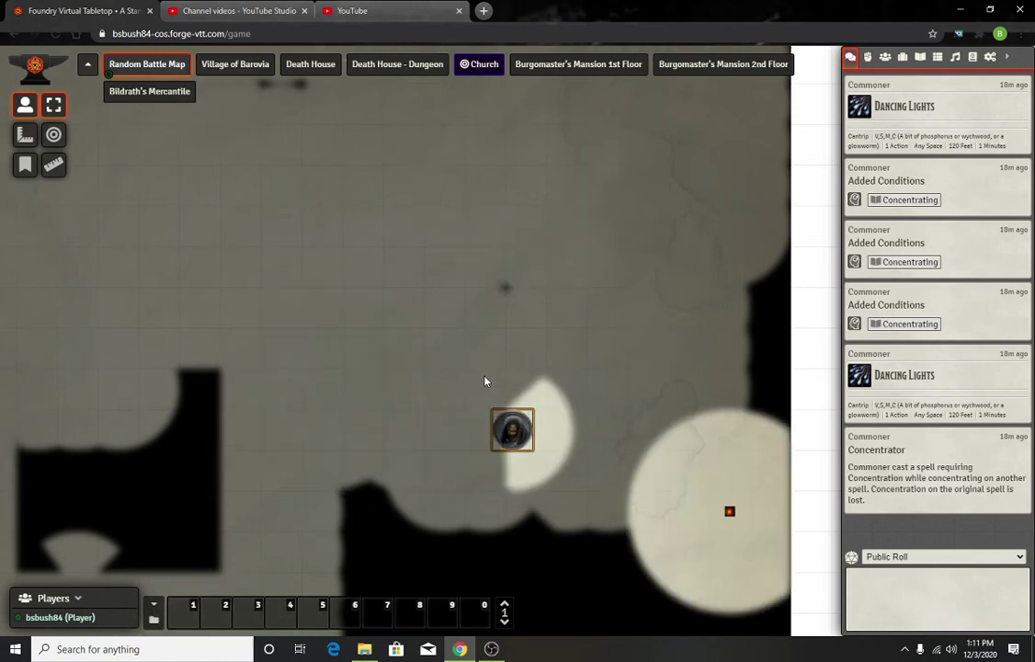
key("Right")
key("Left")
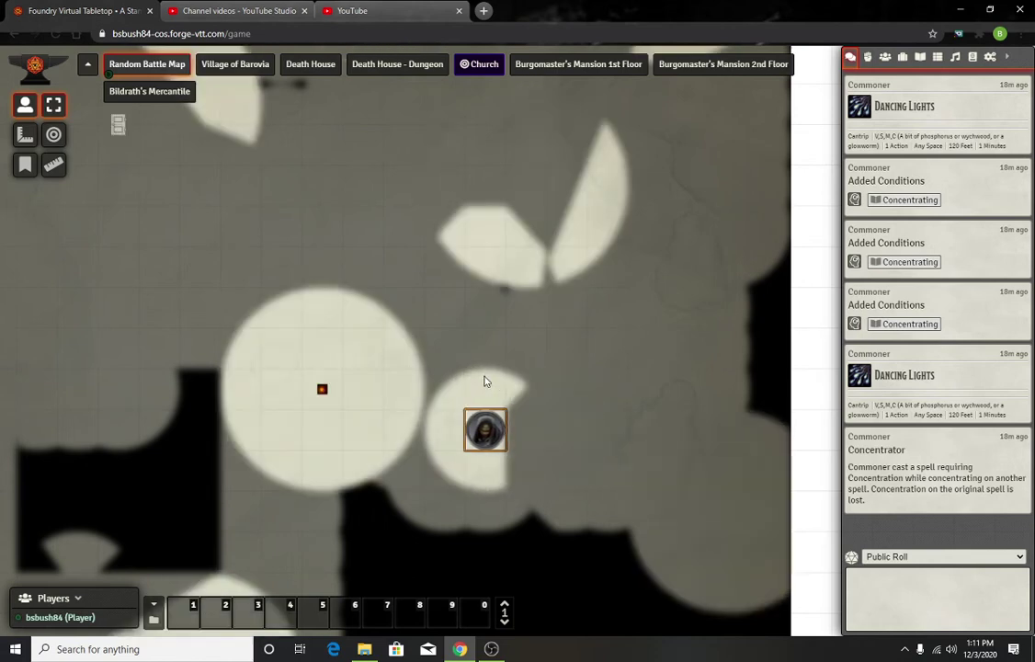
key("Up")
key("Up")
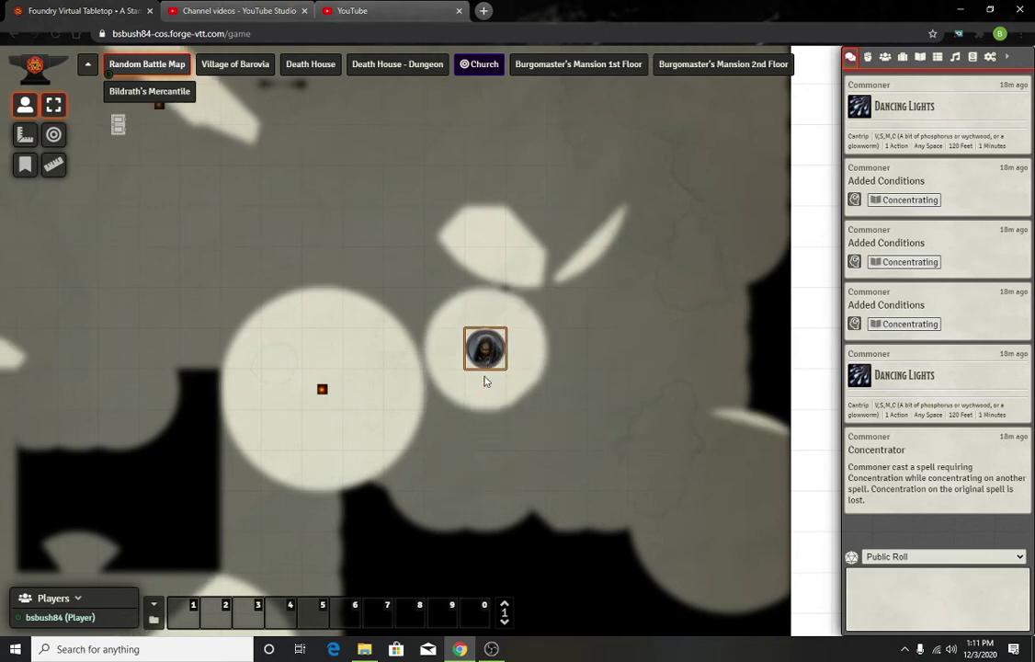
- Walk the token up and left into the northern room, then six squares down
key("Left")
key("Up")
key("Up")
key("Left")
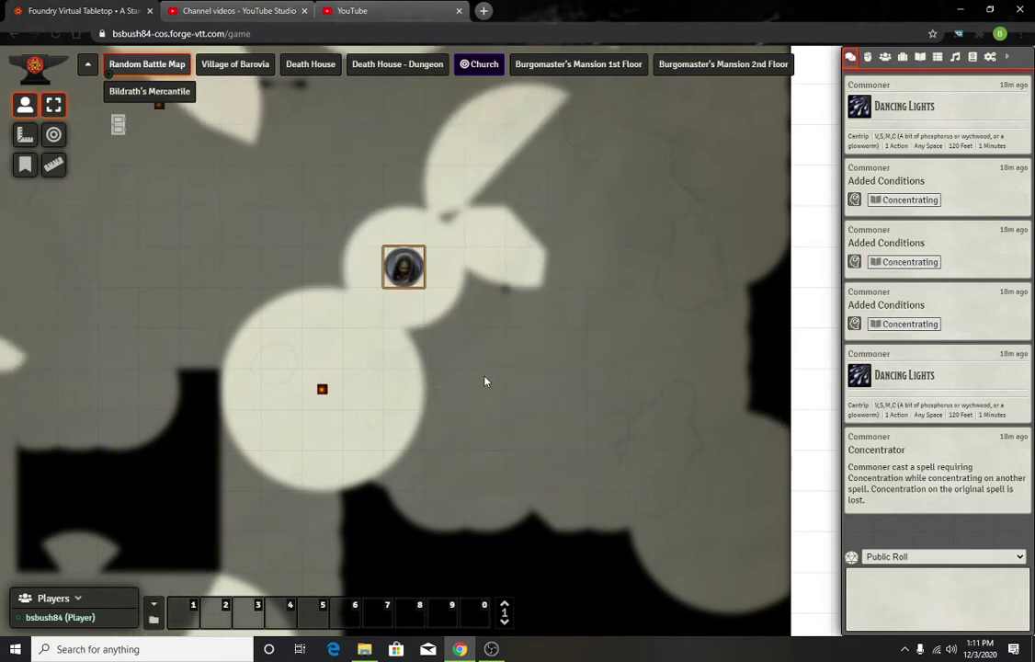
key("Up")
key("Up")
key("Up")
key("Right")
key("Right")
key("Right")
key("Right")
key("Right")
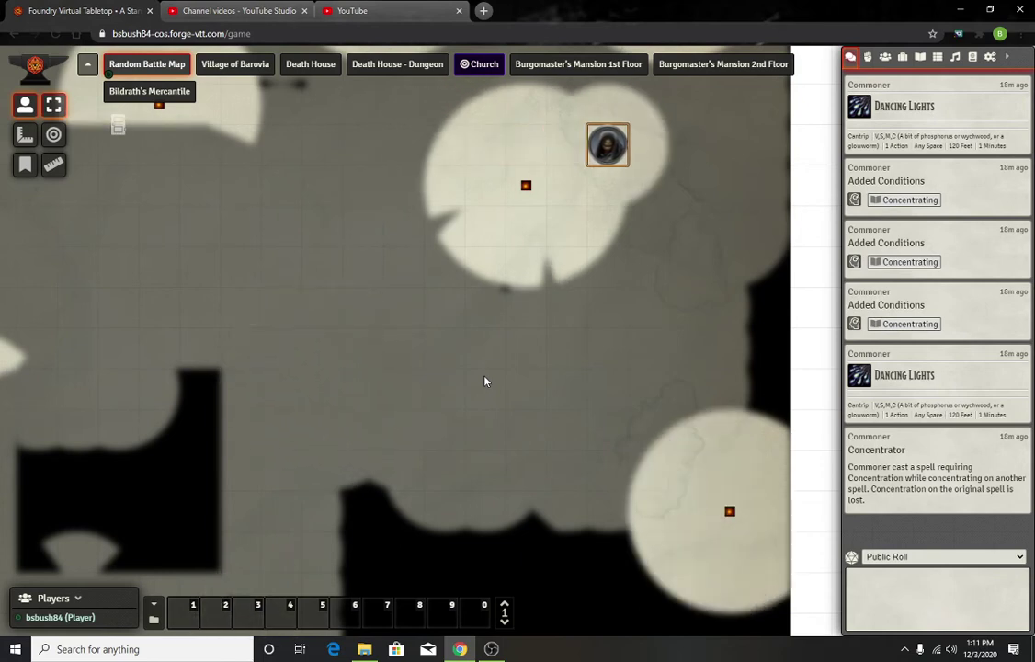
key("Down")
key("Right")
key("Down")
key("Down")
key("Down")
key("Down")
key("Down")
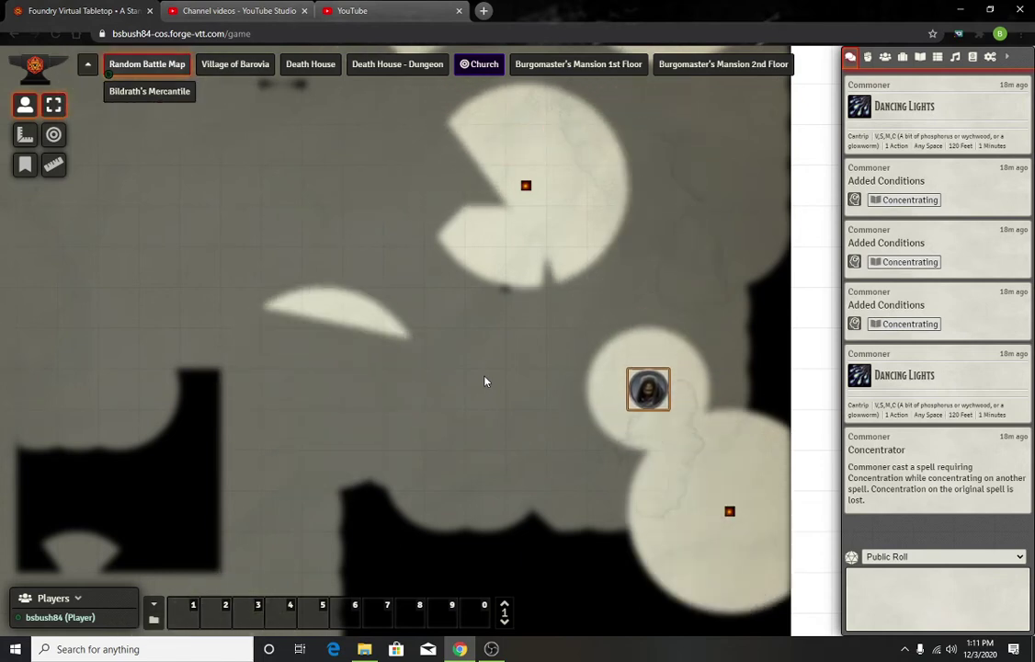
- Walk the token up the corridor, left along it, then down and two squares up
key("Up")
key("Up")
key("Up")
key("Up")
key("Up")
key("Up")
key("Up")
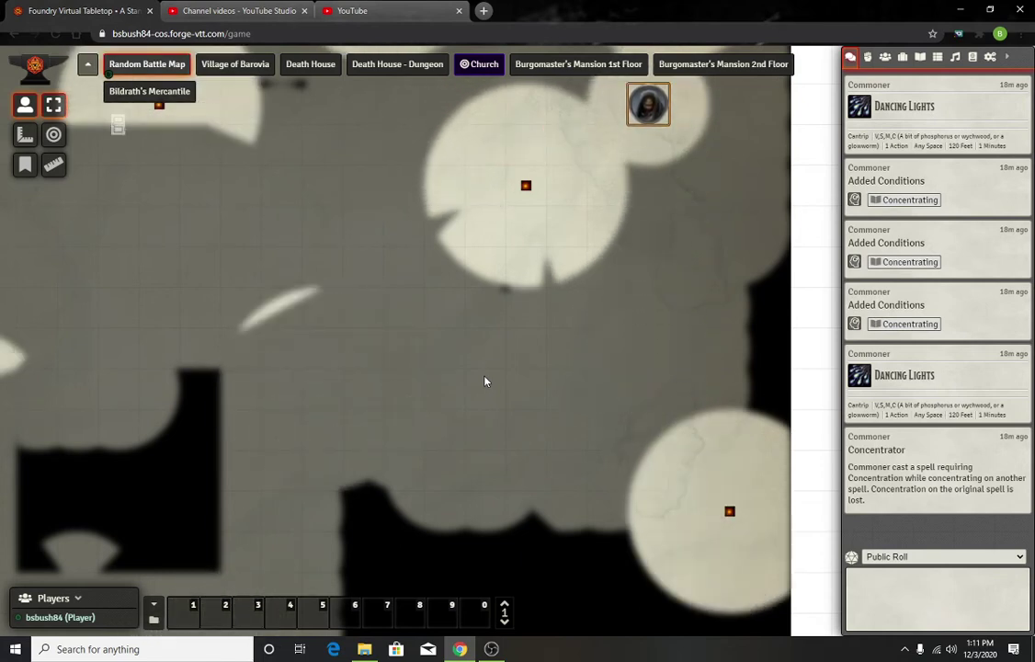
key("Up")
key("Left")
key("Left")
key("Left")
key("Left")
key("Left")
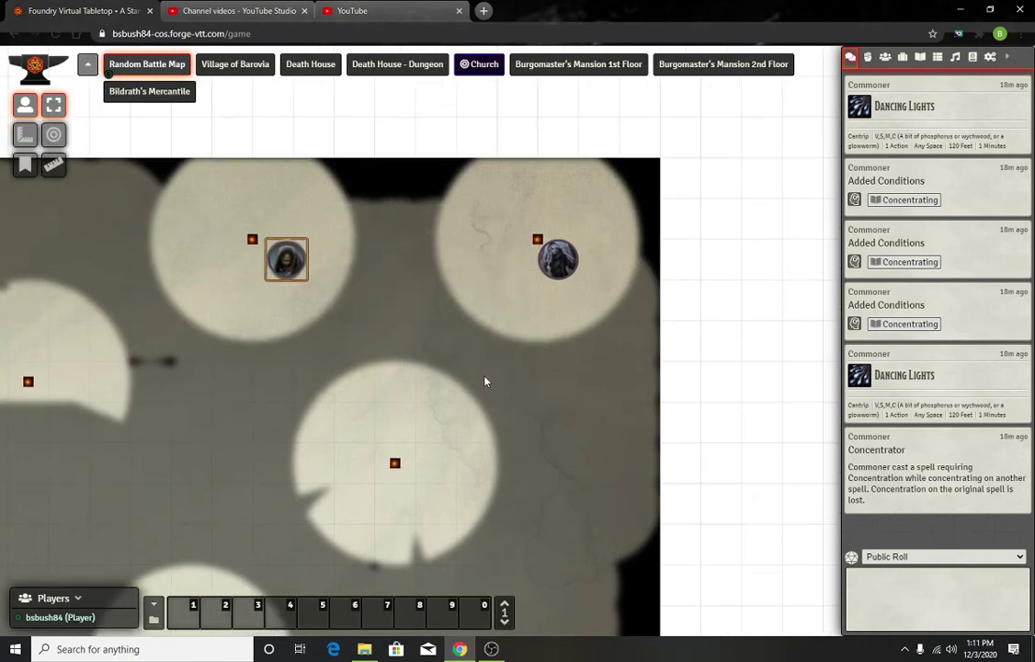
key("Left")
key("Left")
key("Left")
key("Left")
key("Left")
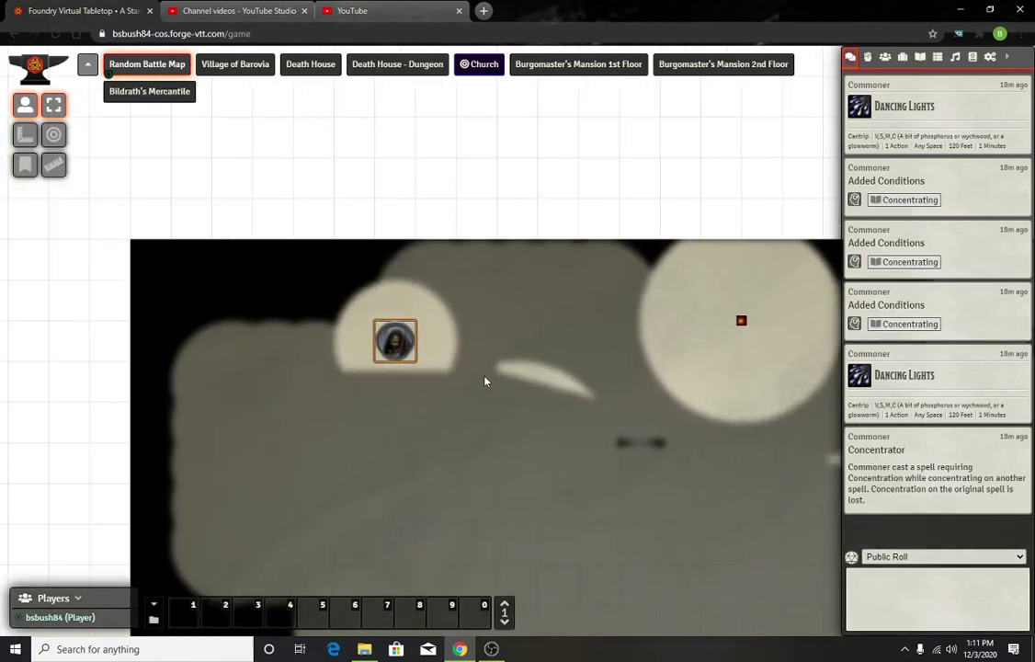
key("Left")
key("Left")
key("Left")
key("Left")
key("Down")
key("Down")
key("Down")
key("Down")
key("Down")
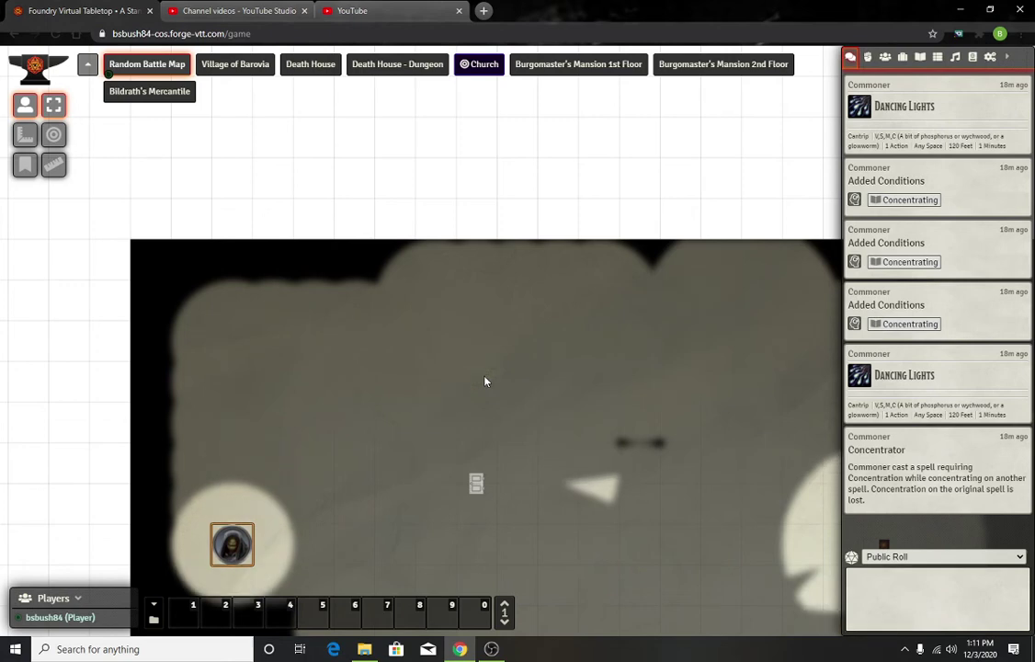
key("Up")
key("Up")
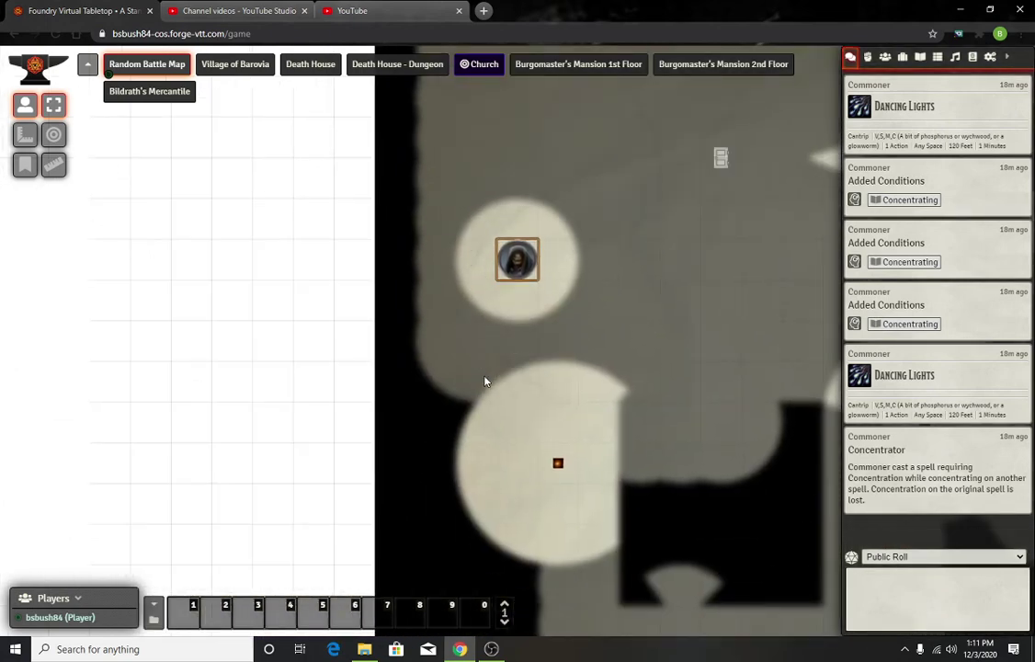
- Rejoin the game as Gamemaster and open the Death House - Dungeon scene's lower rooms
left_click(990, 56)
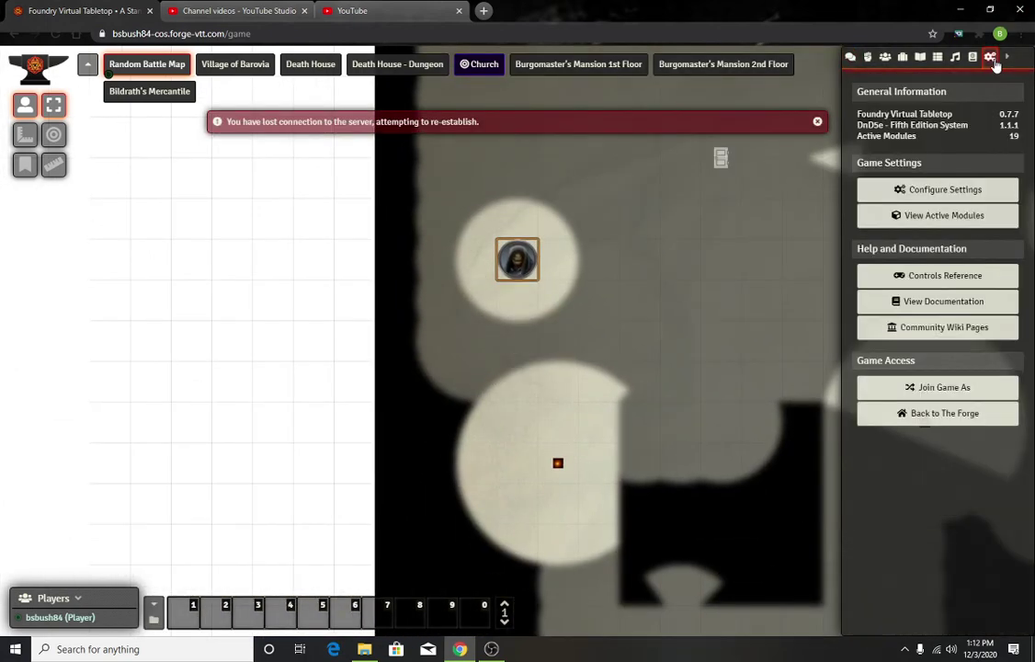
left_click(955, 390)
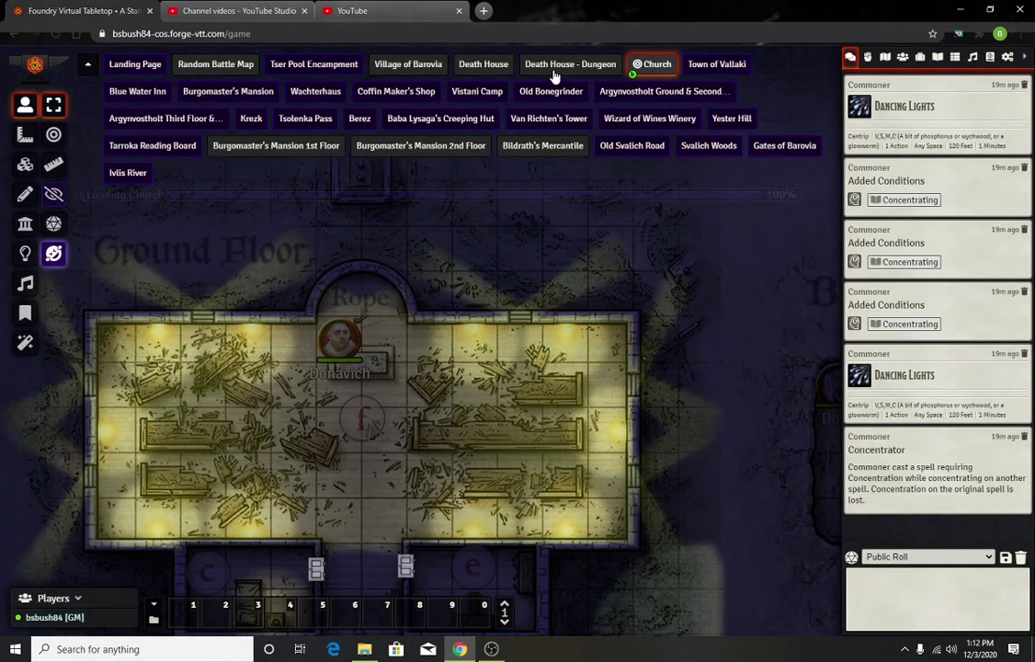
left_click(554, 70)
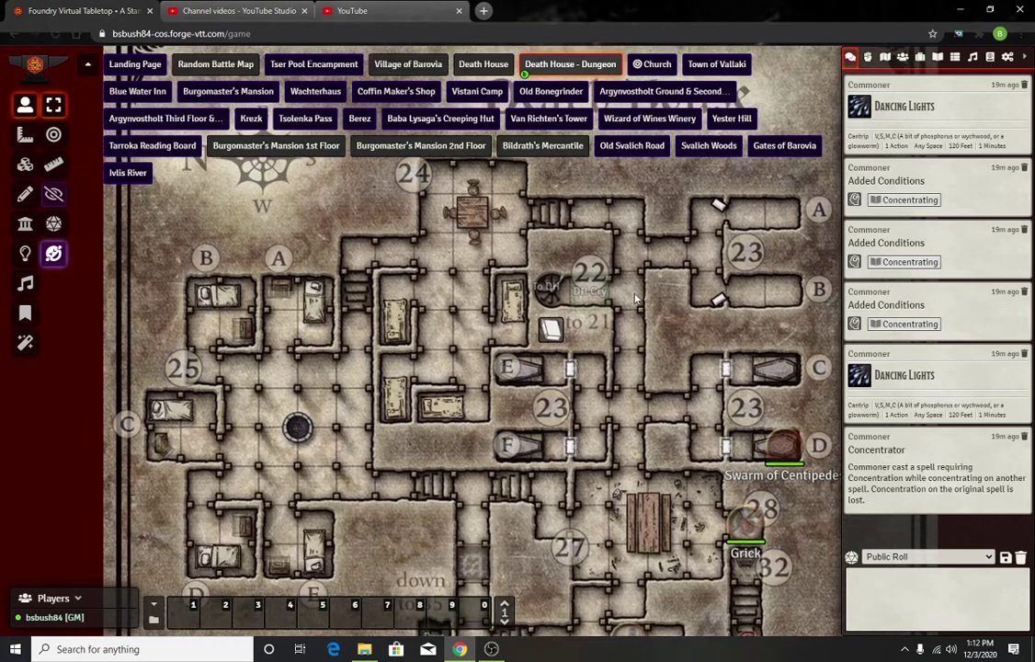
key("Down")
key("Down")
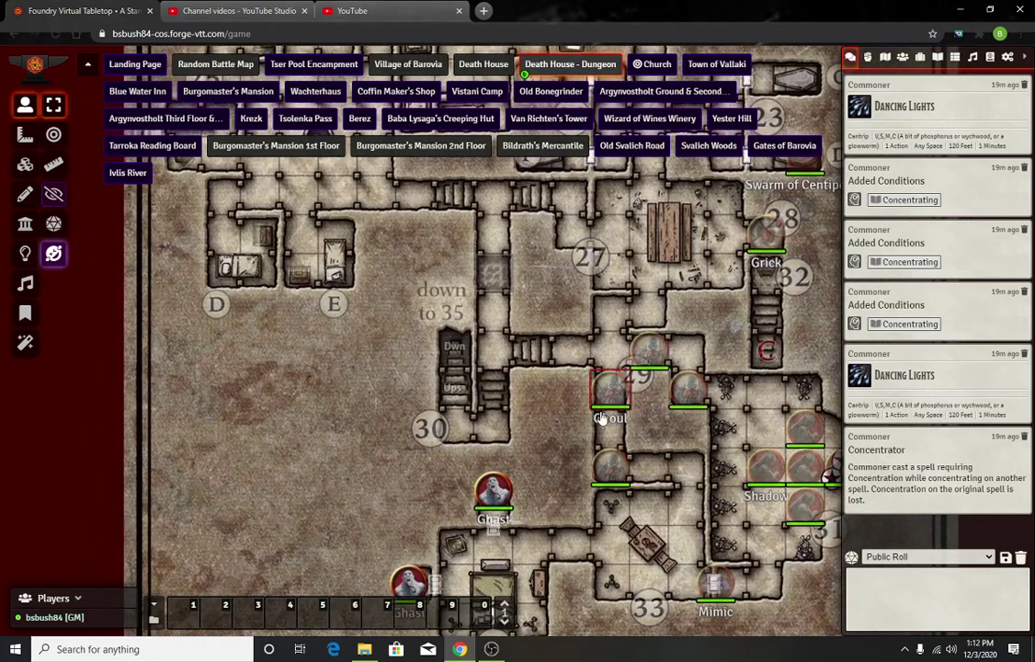
- Show the scene's walls and bring the stairs near room 30 into view
left_click(25, 223)
scroll(465, 392, "up", 10)
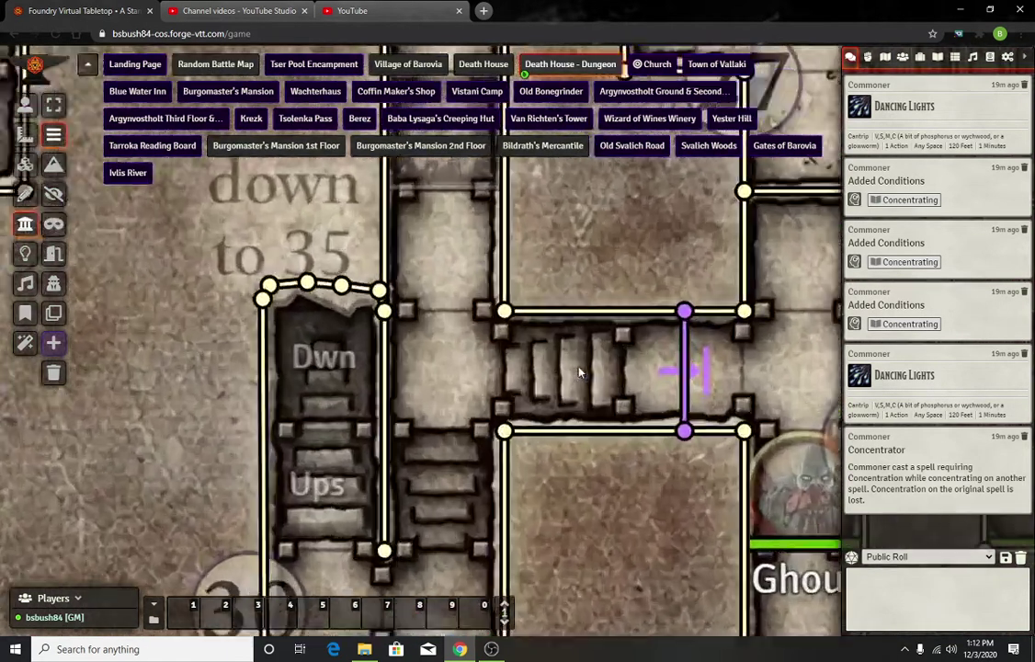
scroll(579, 372, "up", 2)
left_click_drag(595, 363, 432, 405)
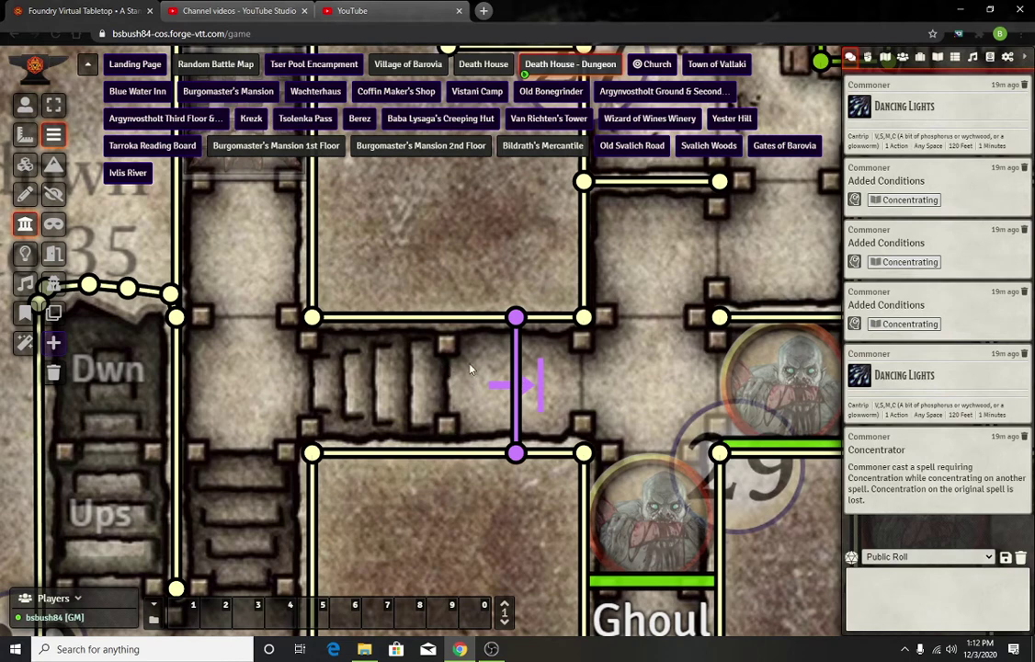
- Place Ereldra's token from the Player Characters folder onto the map by the stairs
left_click(902, 57)
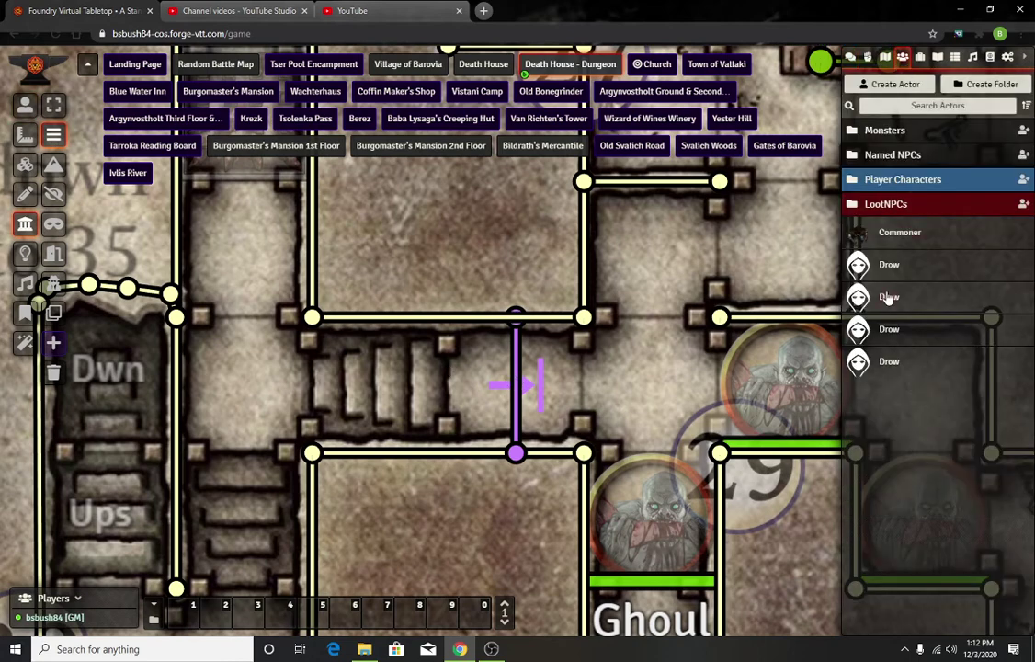
left_click(887, 179)
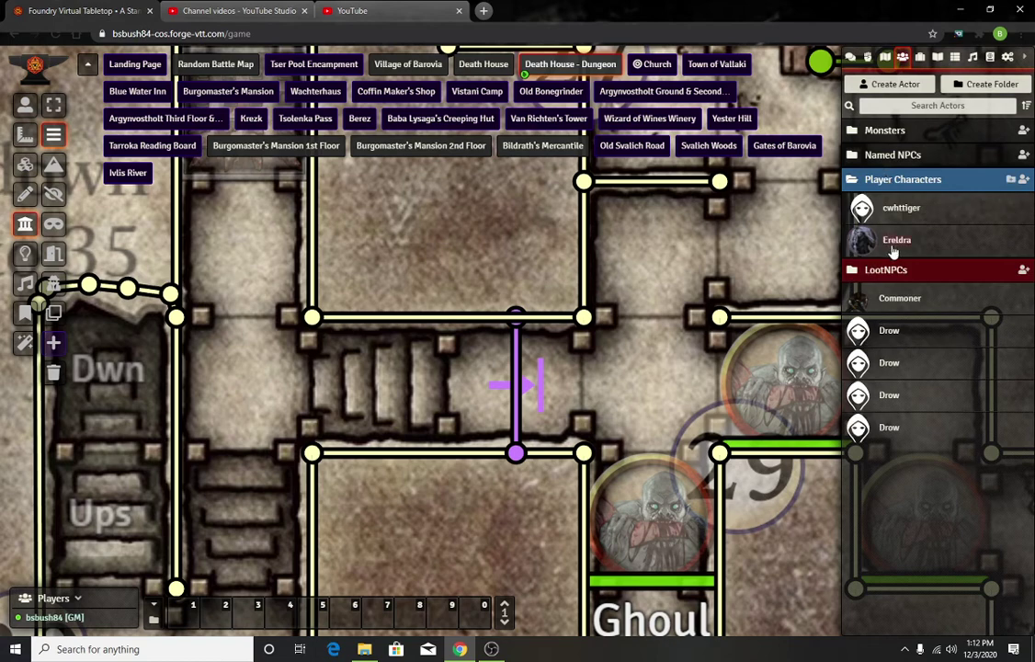
left_click_drag(896, 240, 243, 391)
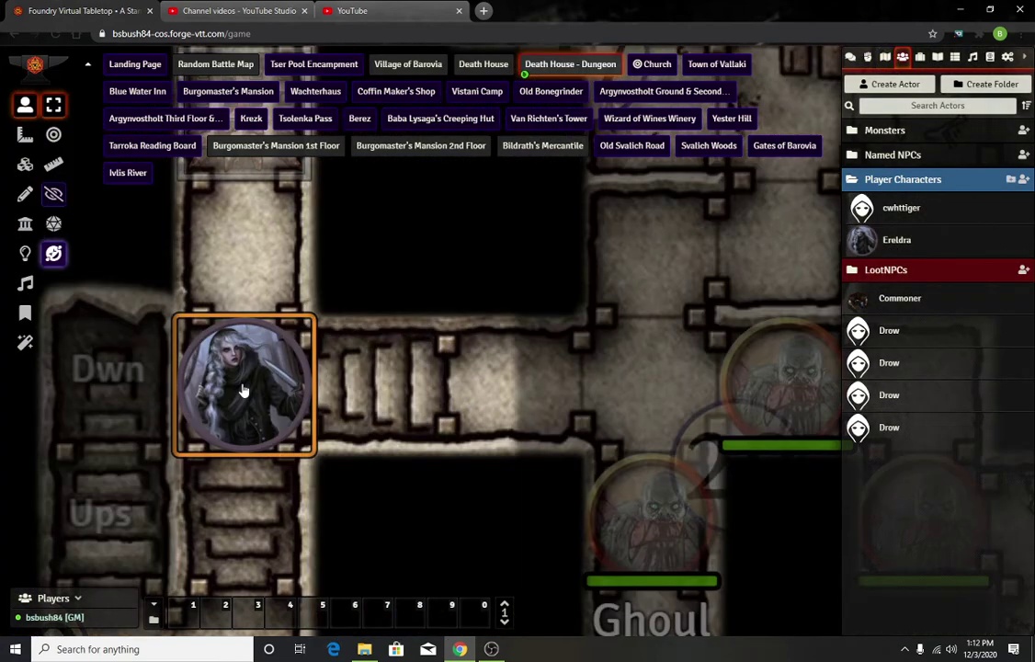
- Reset the scene's explored Fog of War from the lighting controls
left_click(25, 255)
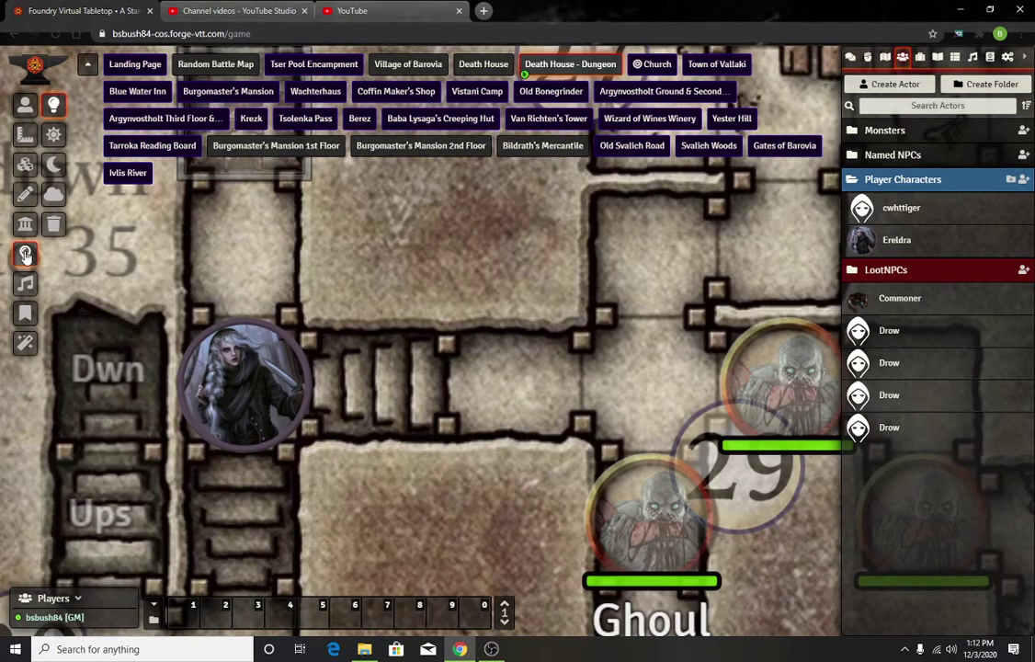
left_click(53, 194)
left_click(467, 363)
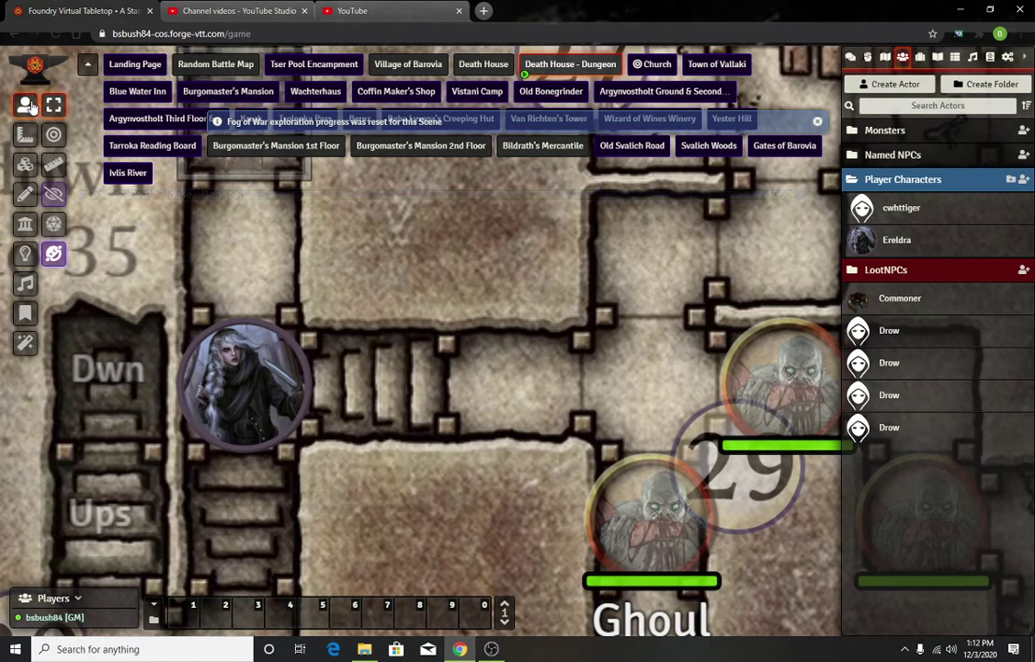
- View the map through Ereldra's vision and walk the token up into the side room
left_click(246, 385)
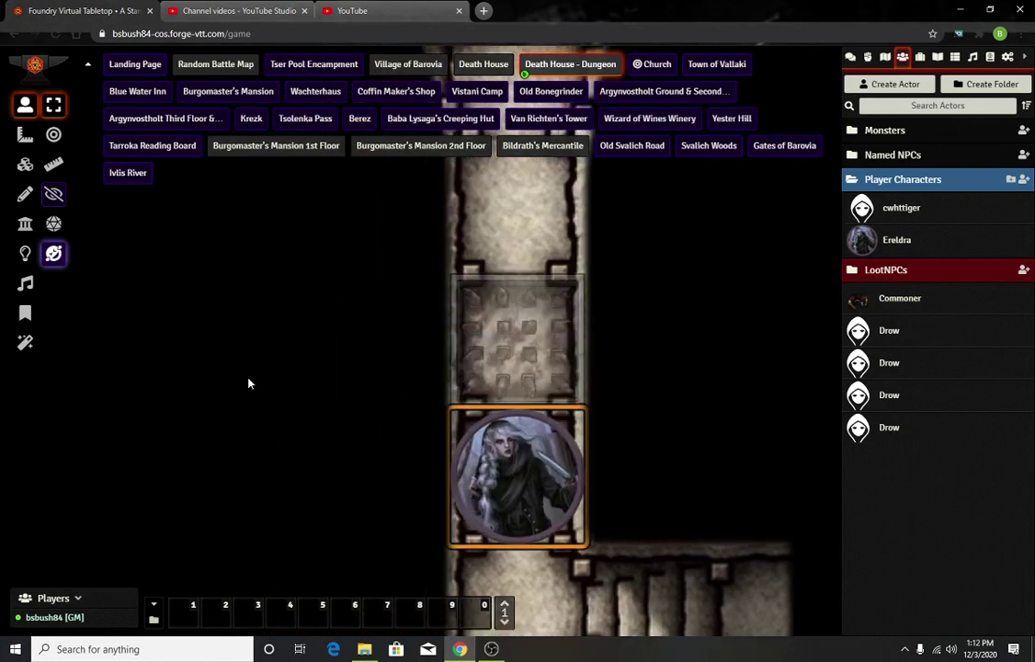
key("Up")
key("Up")
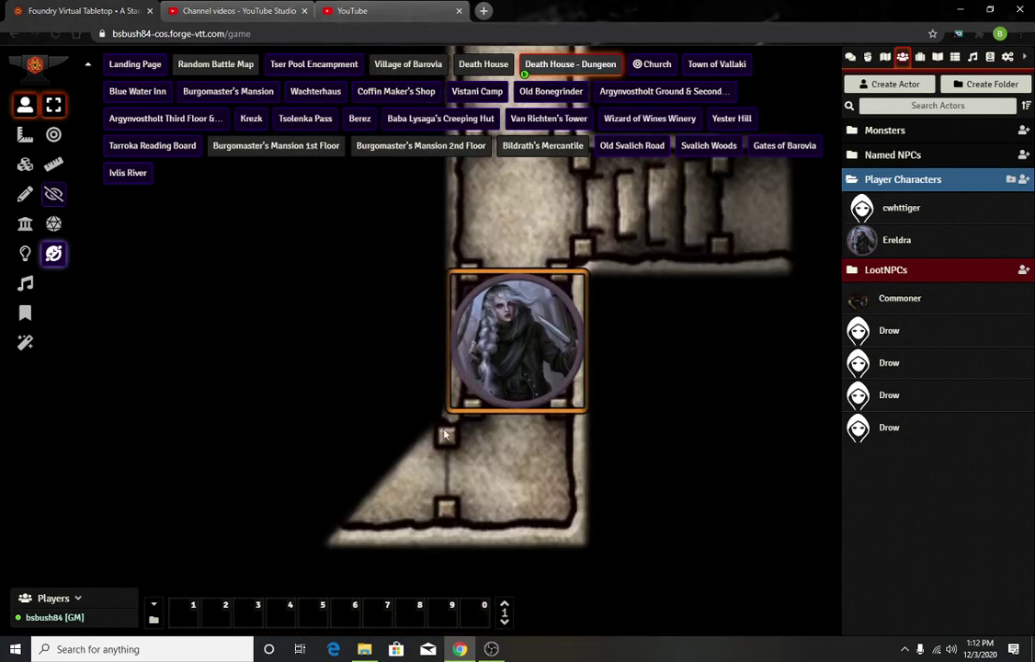
left_click_drag(735, 425, 527, 527)
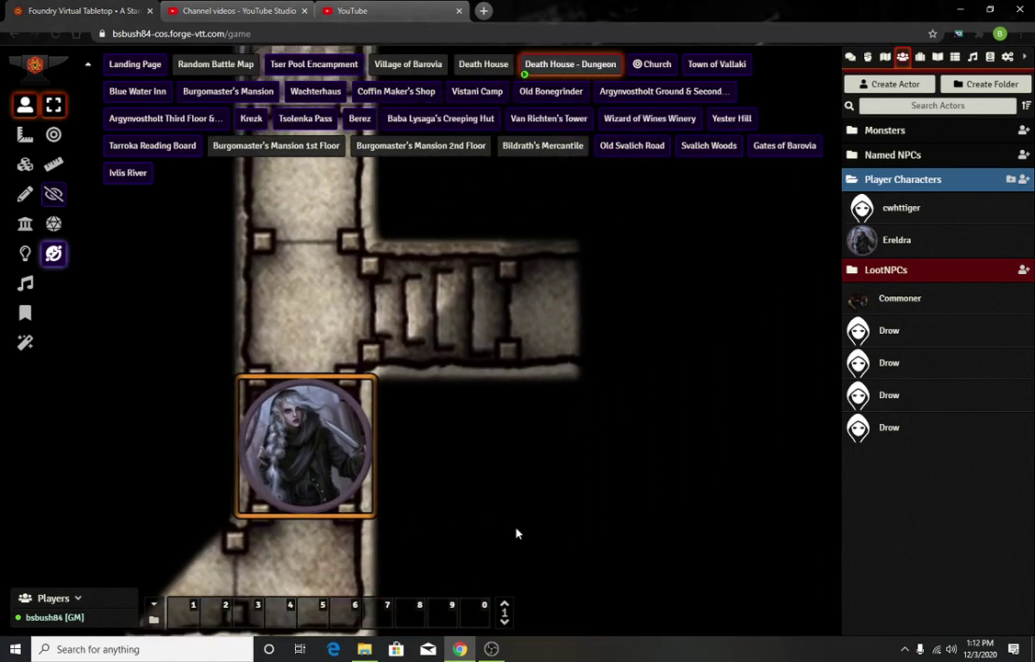
key("Up")
key("Right")
key("Right")
key("Right")
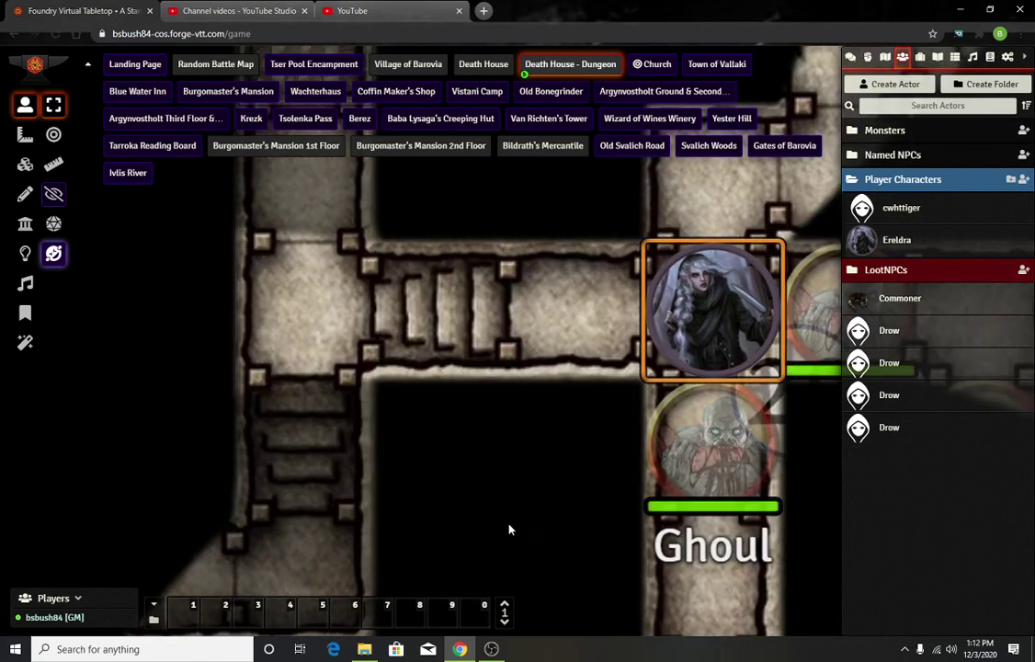
left_click_drag(510, 530, 224, 548)
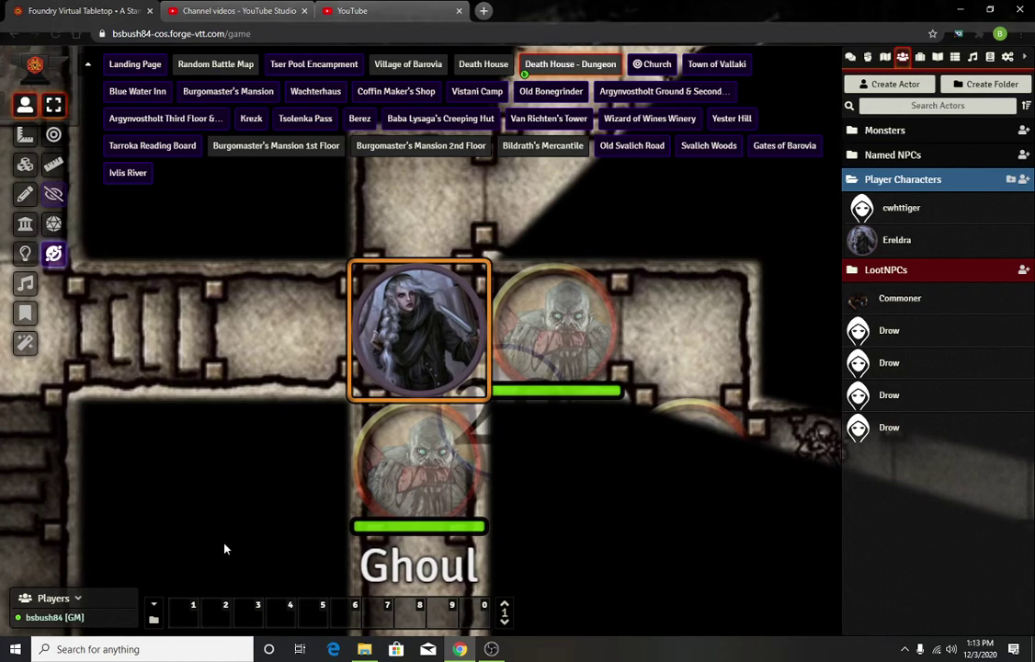
- Walk Ereldra left toward the ghouls, back right, then up and right into room 27
key("Left")
key("Left")
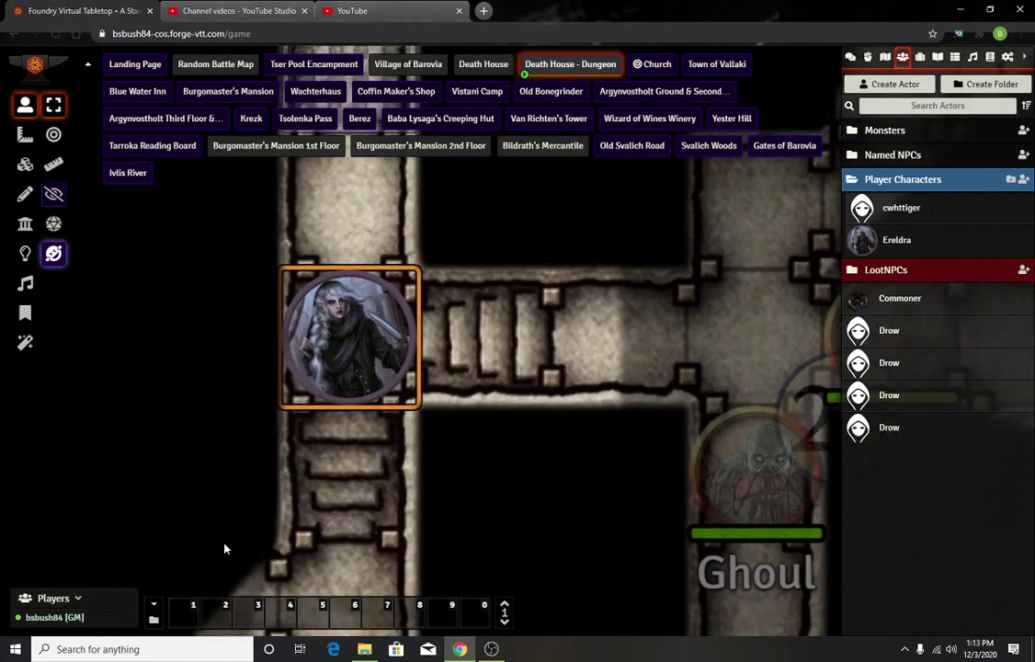
key("Right")
key("Right")
key("Right")
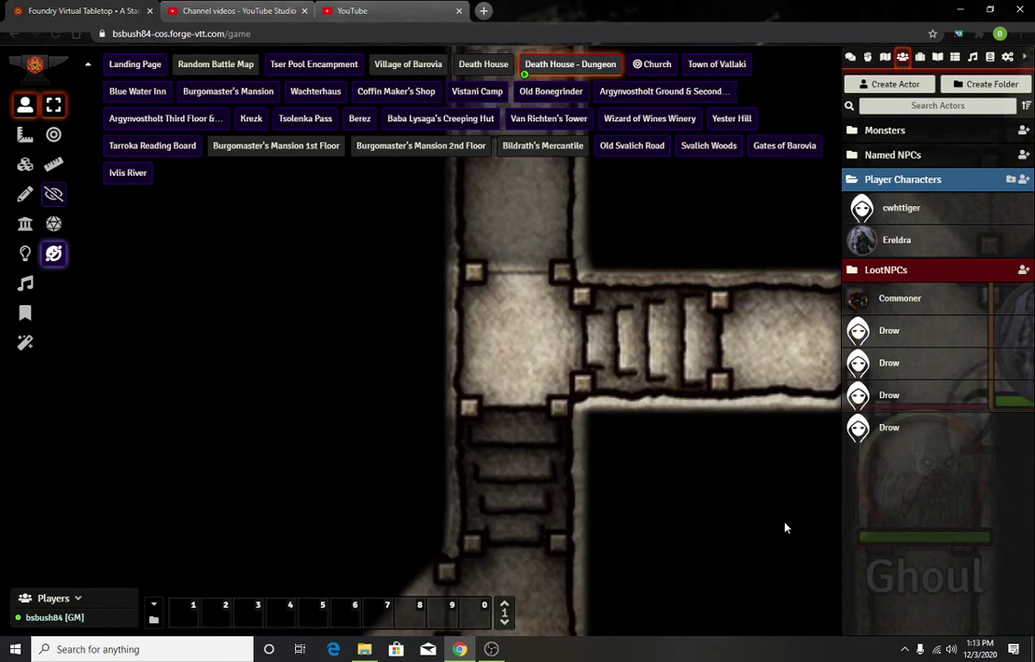
left_click_drag(668, 531, 202, 581)
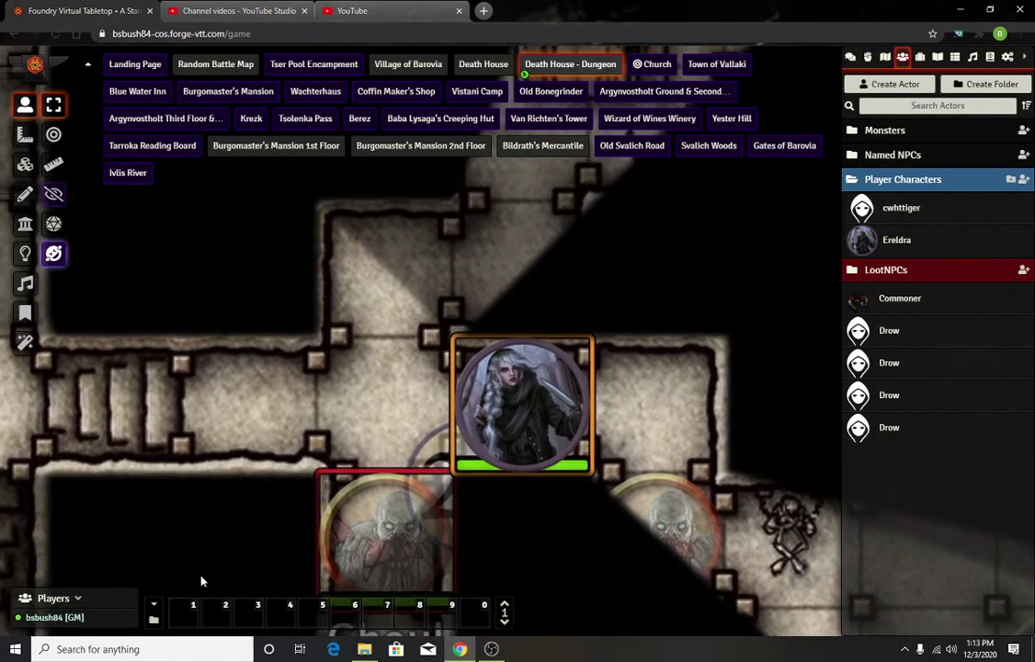
key("Left")
key("Up")
key("Right")
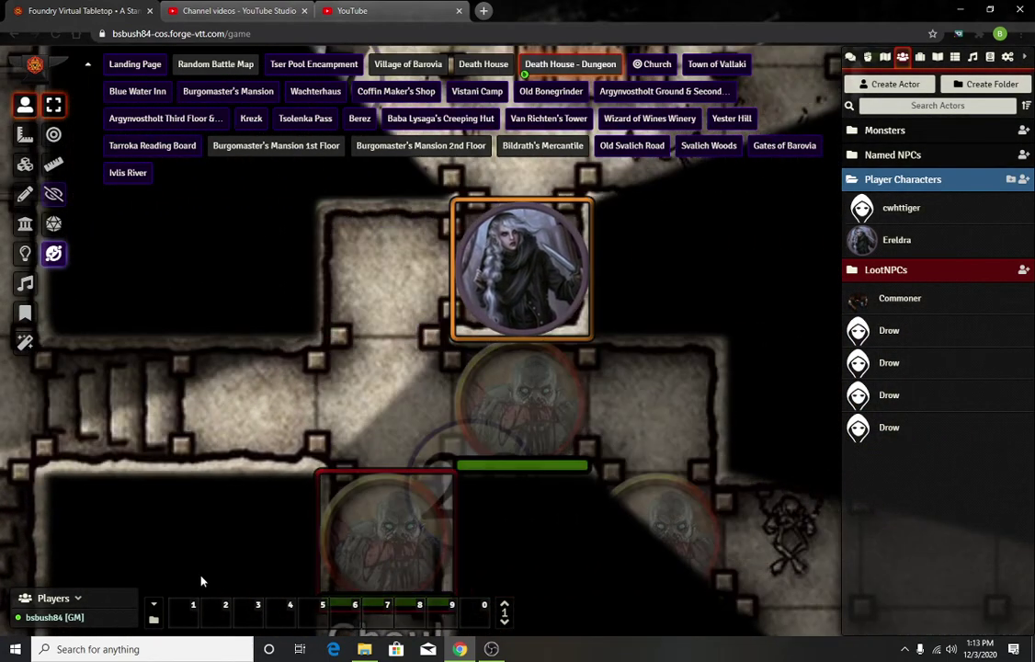
key("Up")
key("Up")
key("Up")
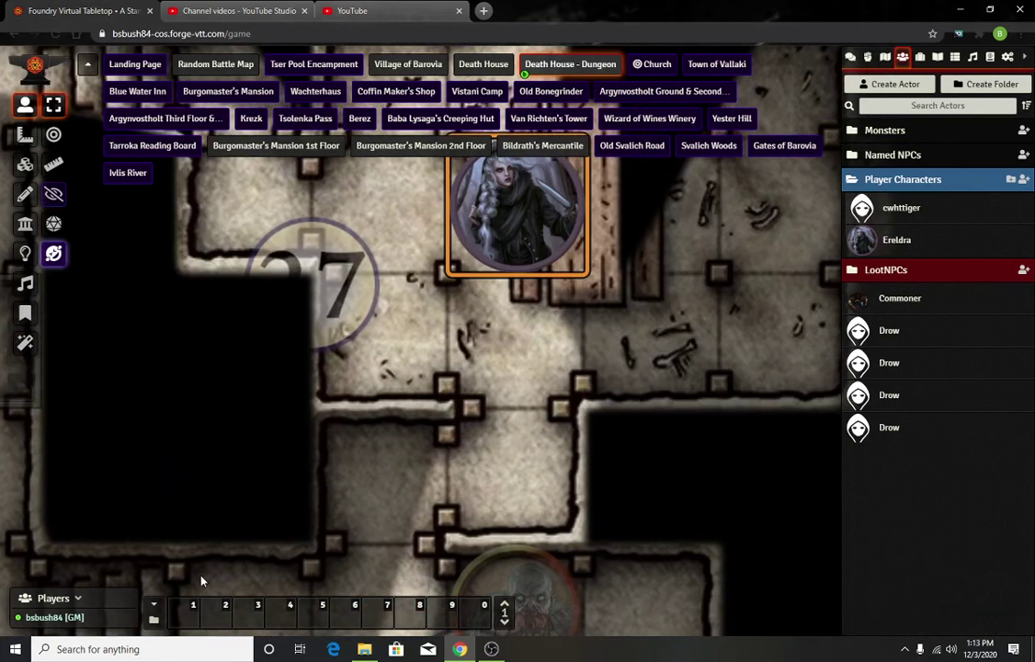
key("Right")
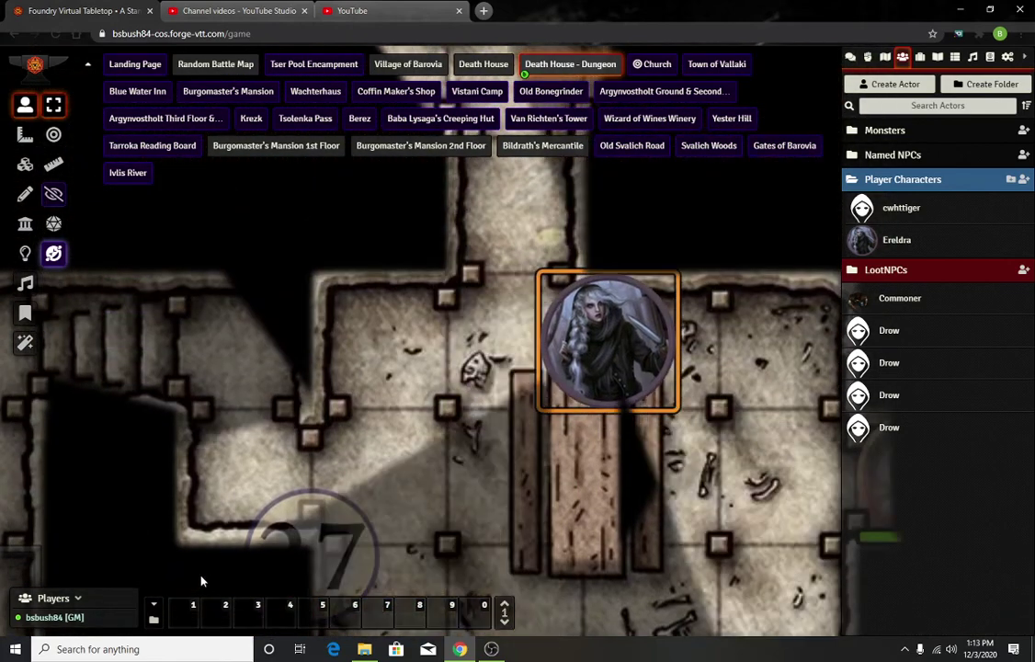
key("Right")
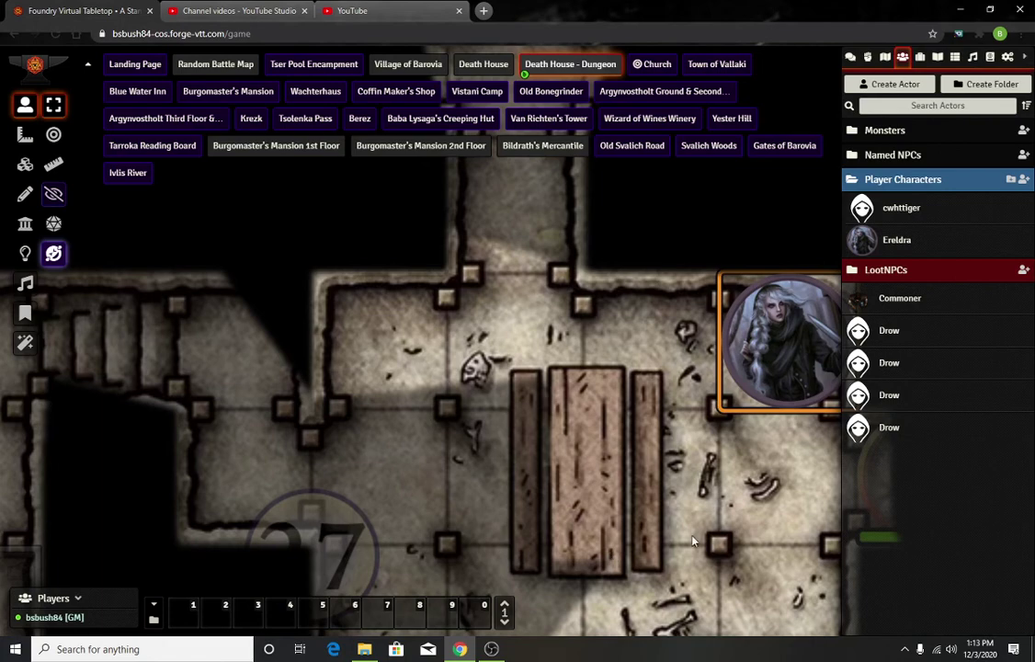
- Cross room 27 and walk Ereldra down and right to stand beside the grick alcove
scroll(418, 457, "down", 4)
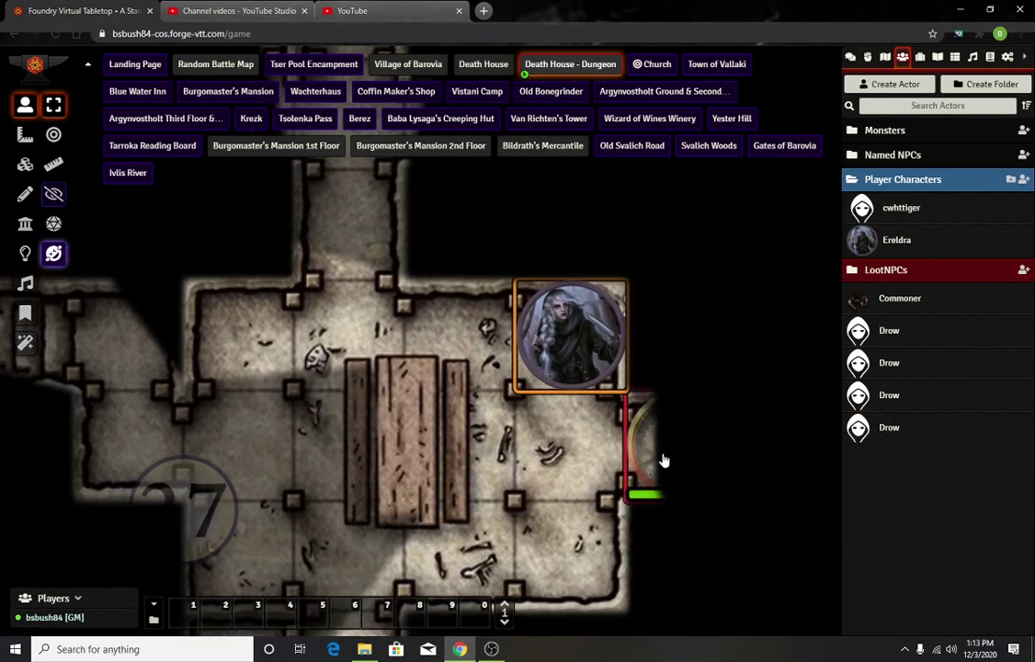
key("Left")
key("Left")
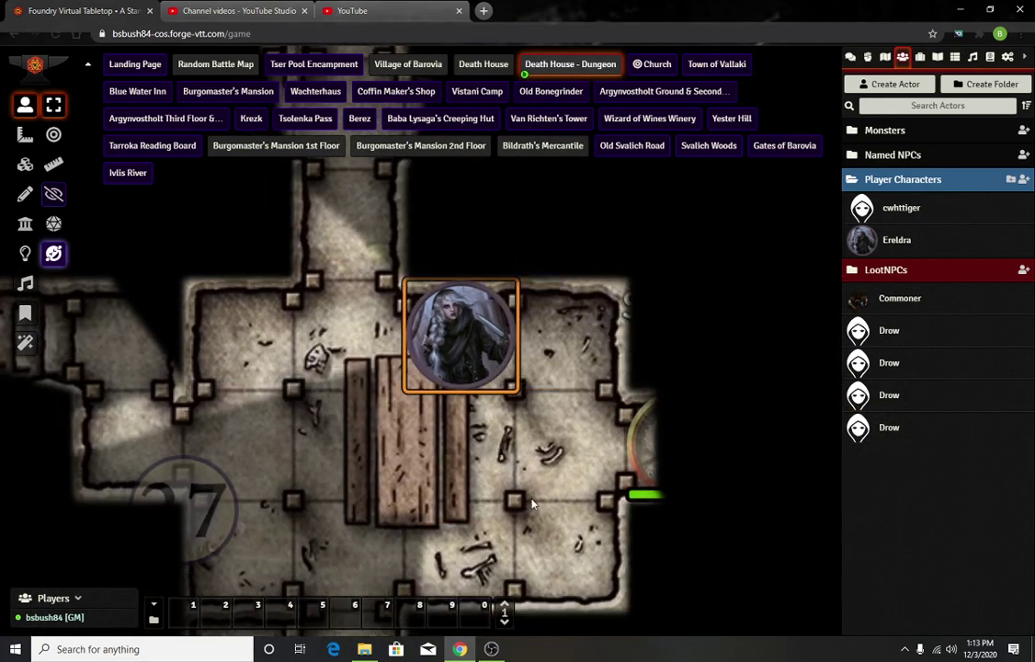
key("Up")
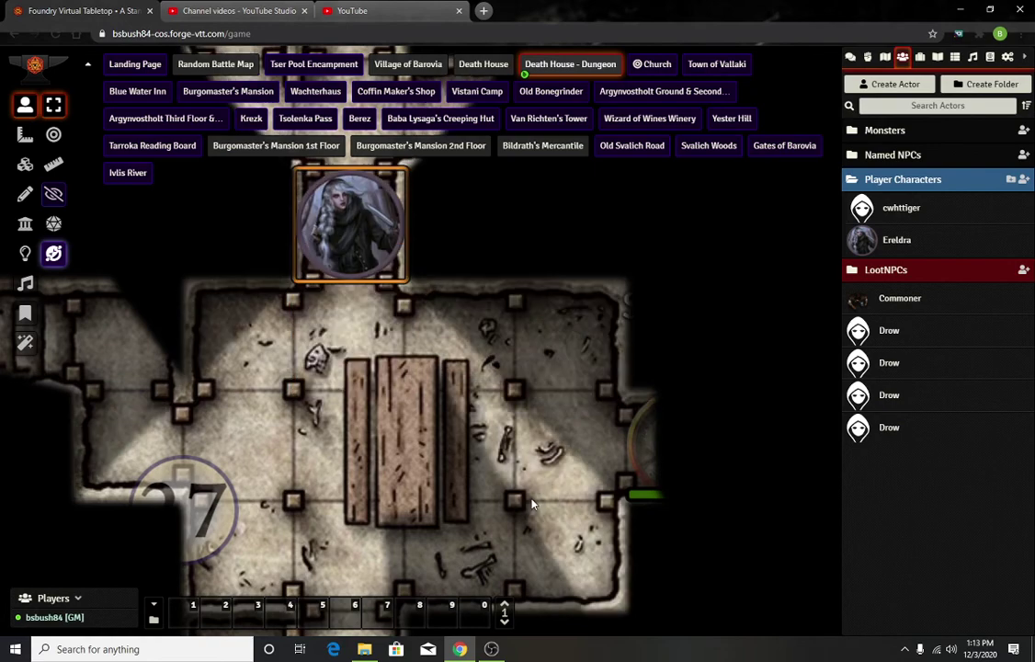
key("Down")
key("Down")
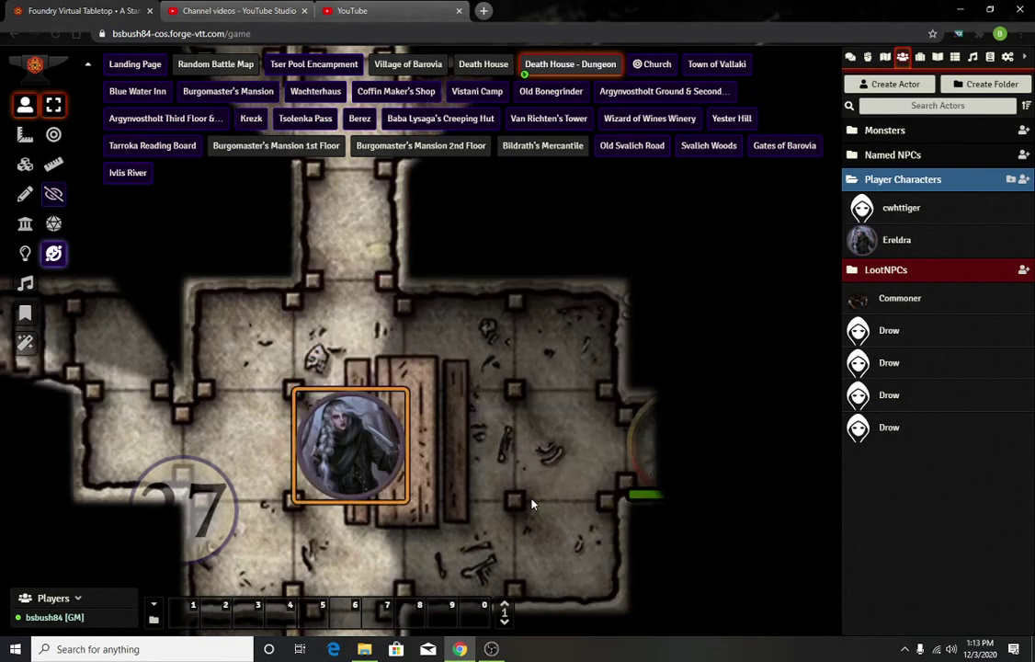
key("Down")
key("Right")
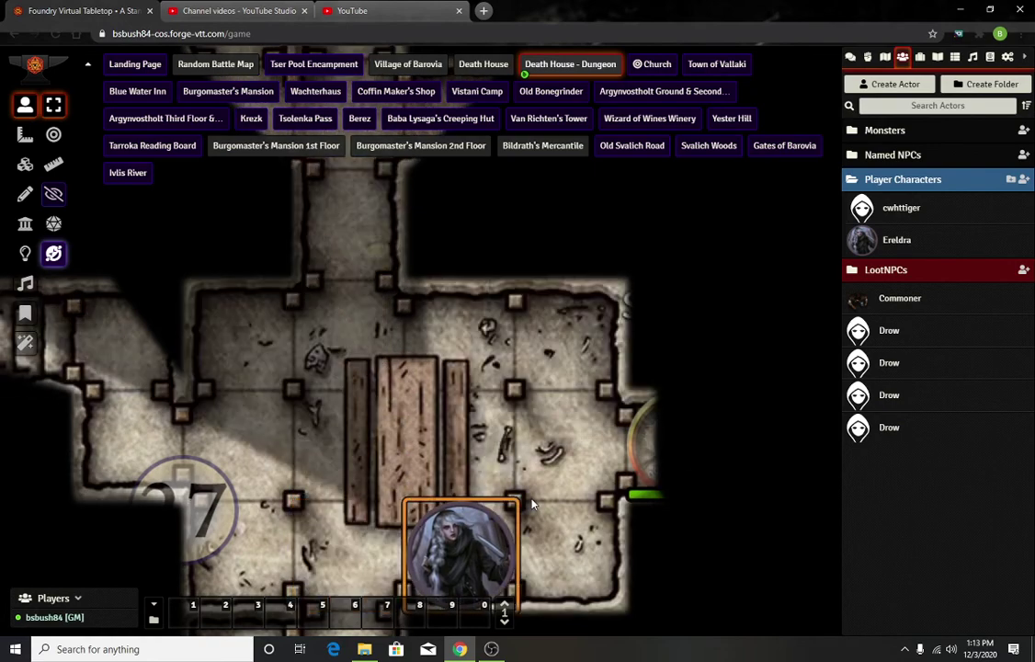
key("Right")
key("Up")
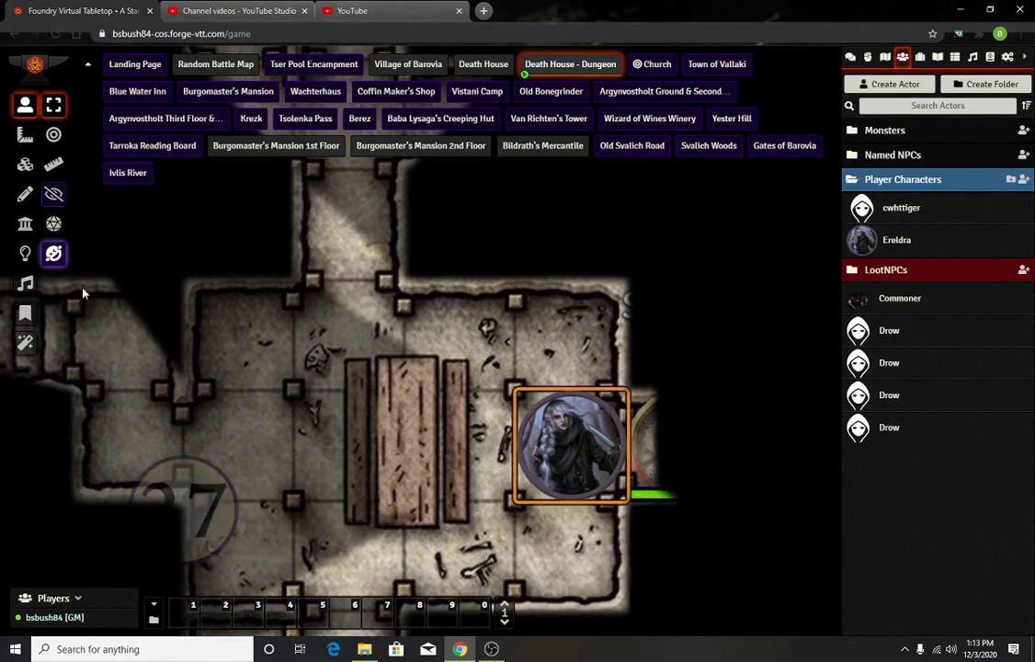
- Measure across room 27 with walls shown, then return to the token layer and Ereldra's vision
left_click(25, 224)
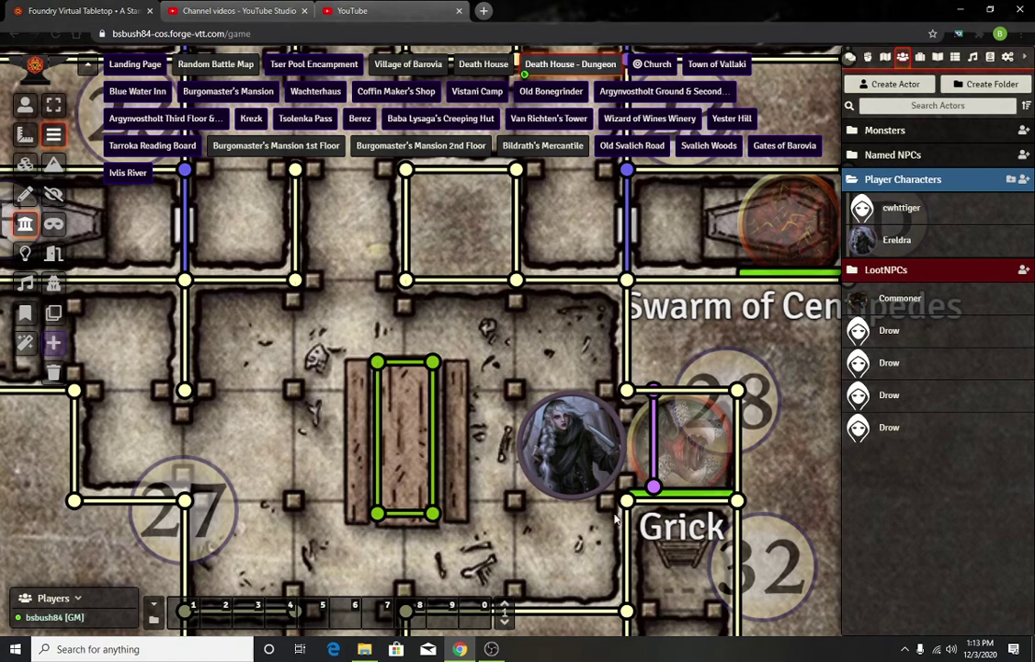
left_click_drag(573, 433, 379, 304)
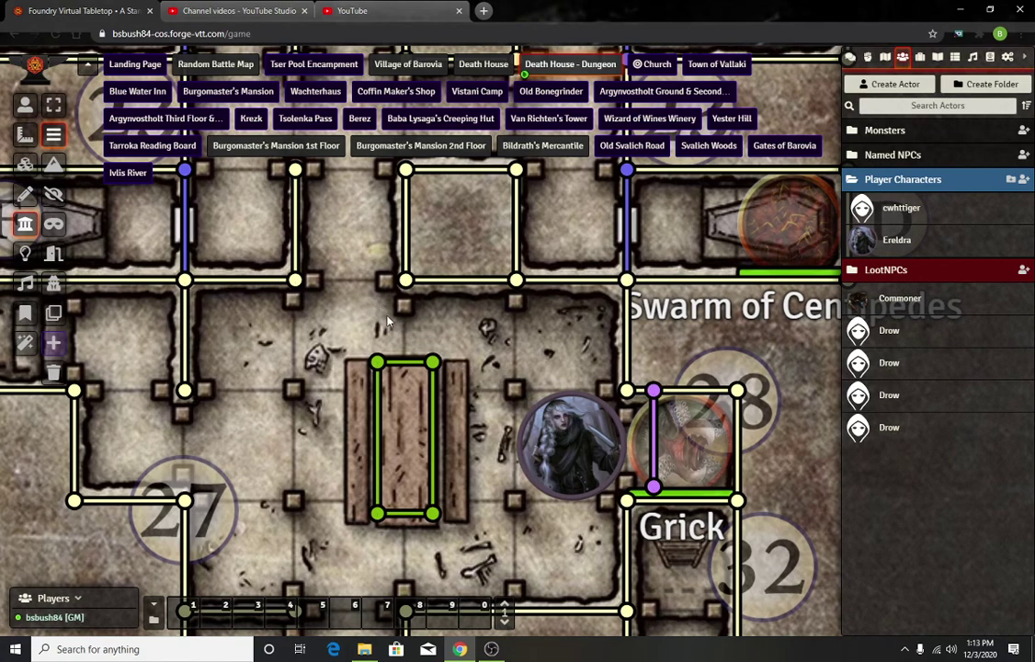
left_click(25, 105)
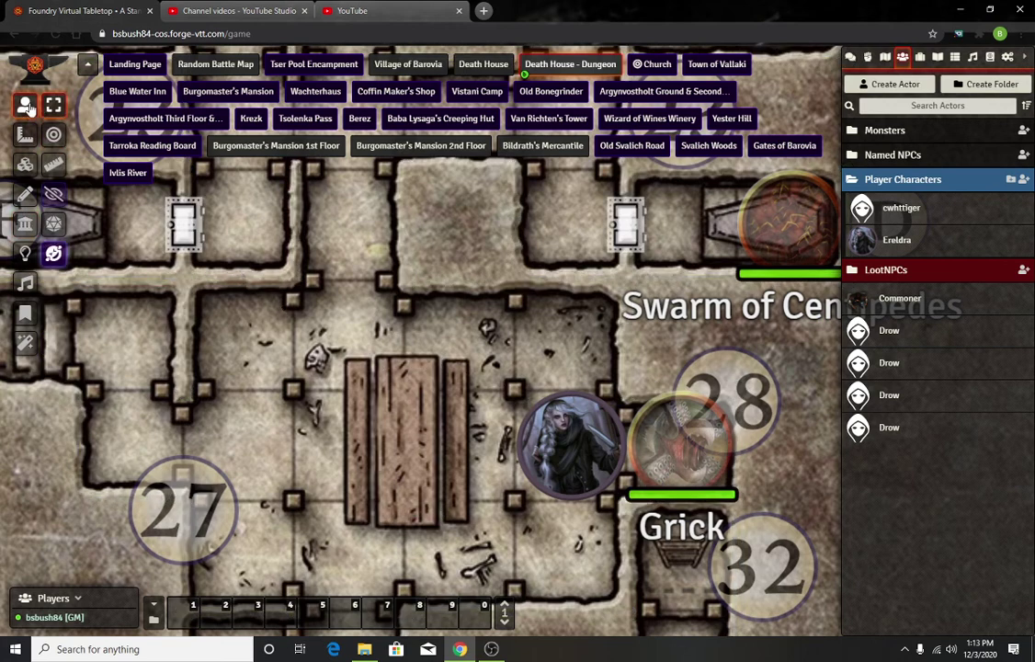
left_click(584, 460)
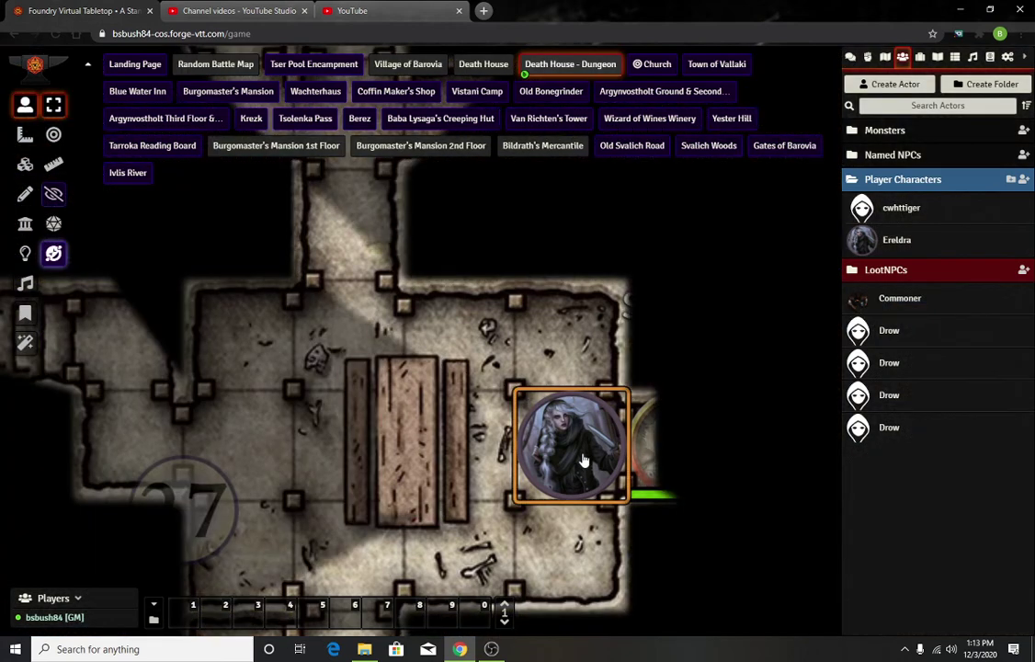
- Walk the player token square by square around room 27 with the arrow keys
key("Down")
key("Left")
key("Left")
key("Left")
key("Up")
key("Up")
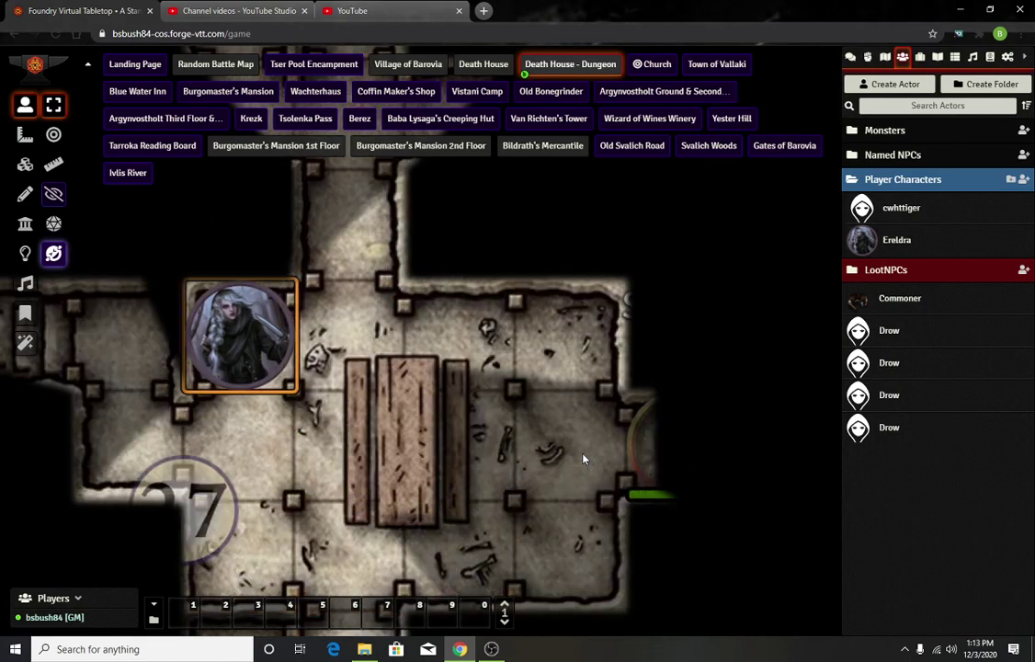
key("Left")
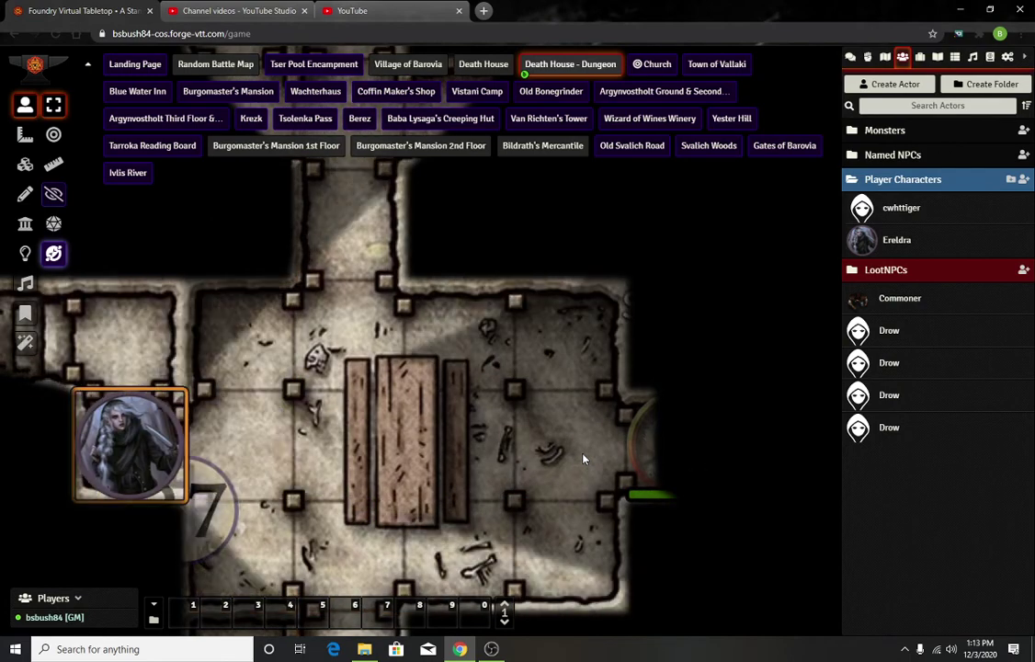
key("Down")
key("Right")
key("Right")
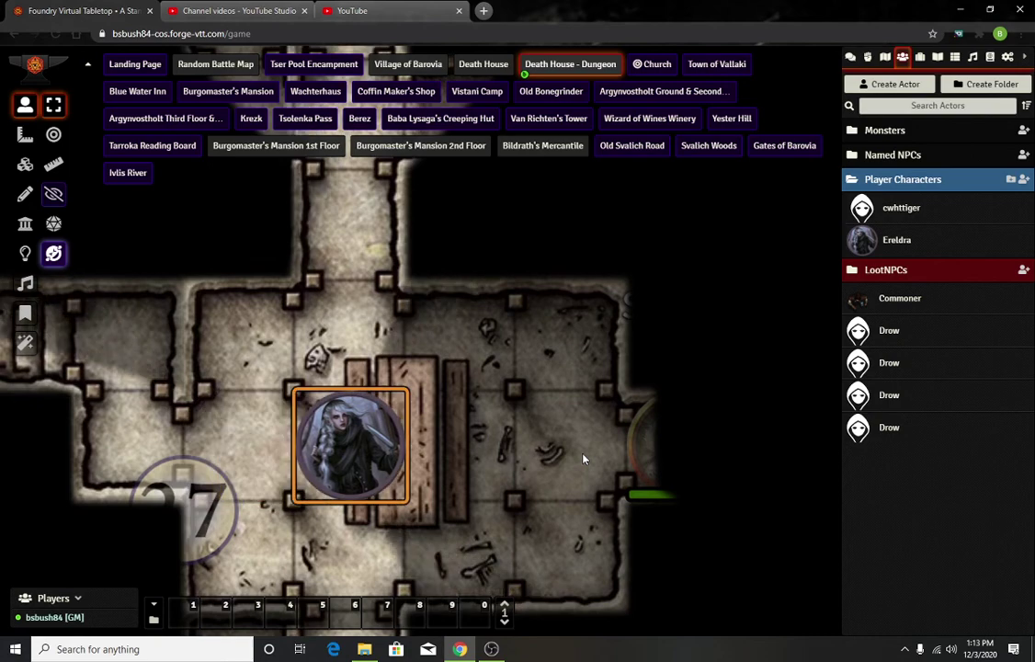
key("Up")
key("Up")
key("Down")
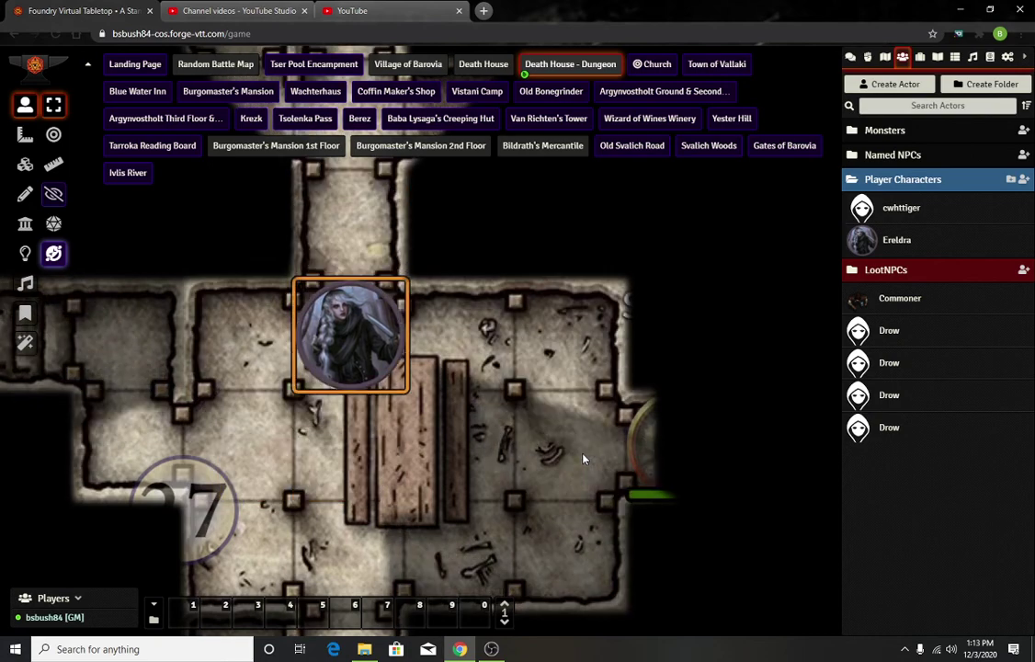
key("Up")
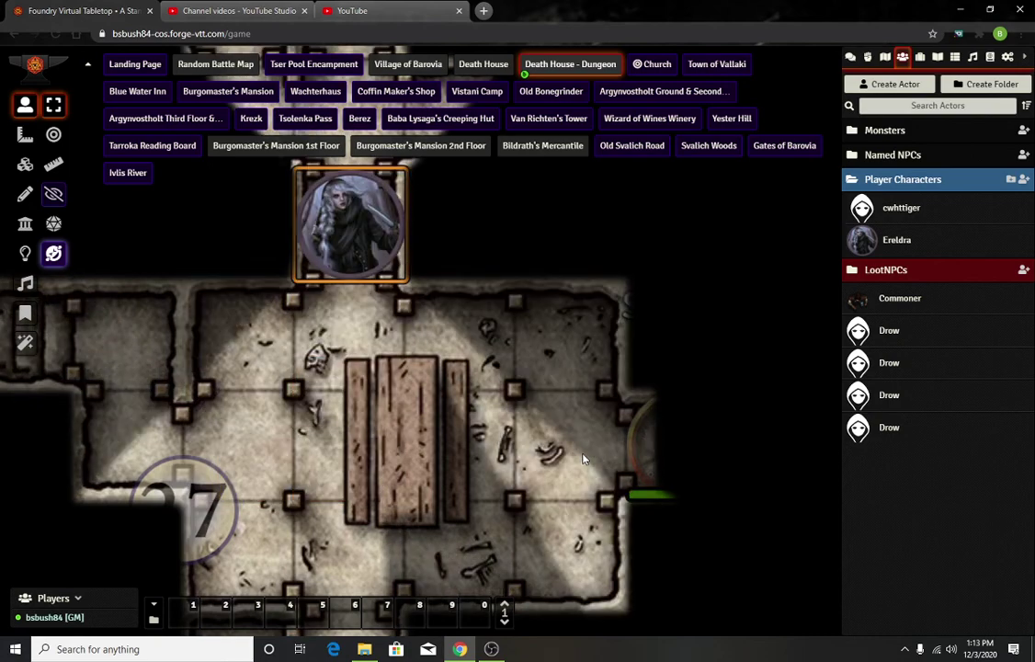
key("Down")
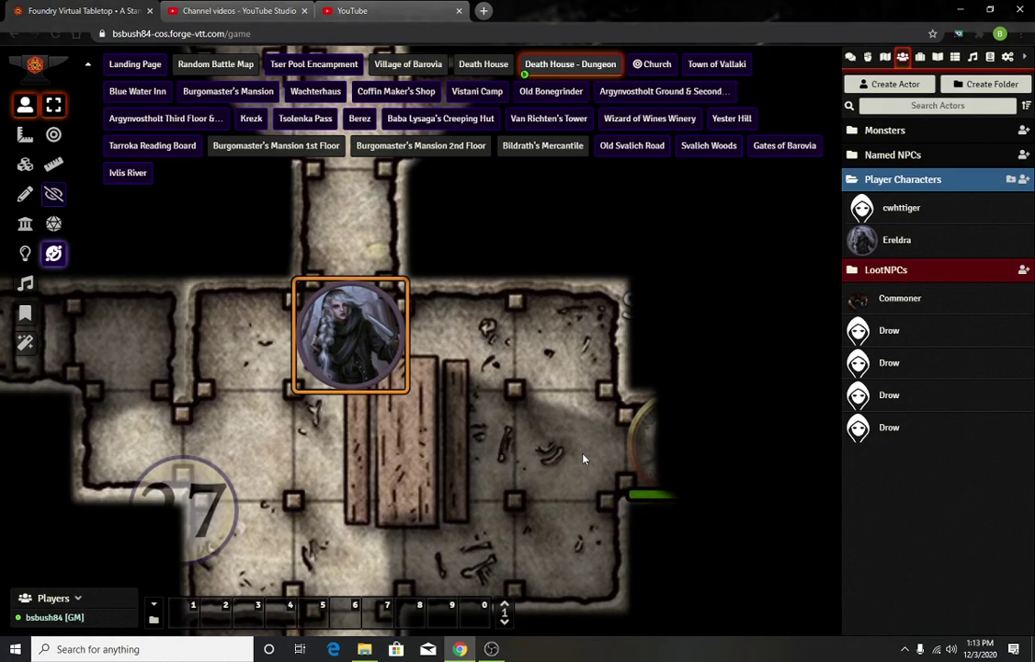
- Move the token down and right to room 27's lower-right edge beside the alcove doorway
key("Down")
key("Down")
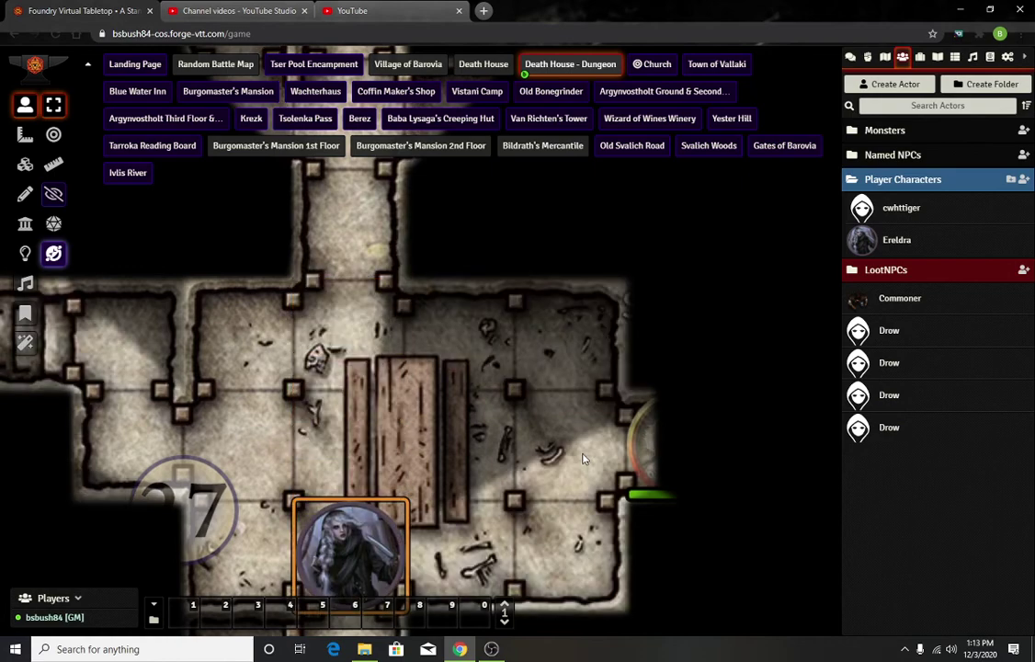
key("Right")
key("Right")
key("Up")
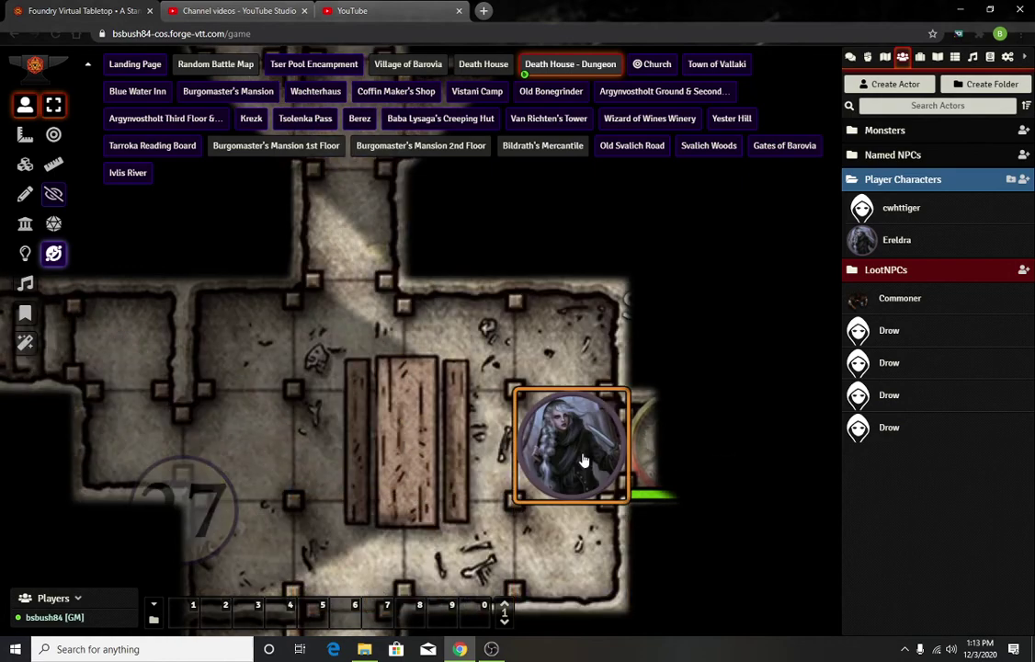
key("Down")
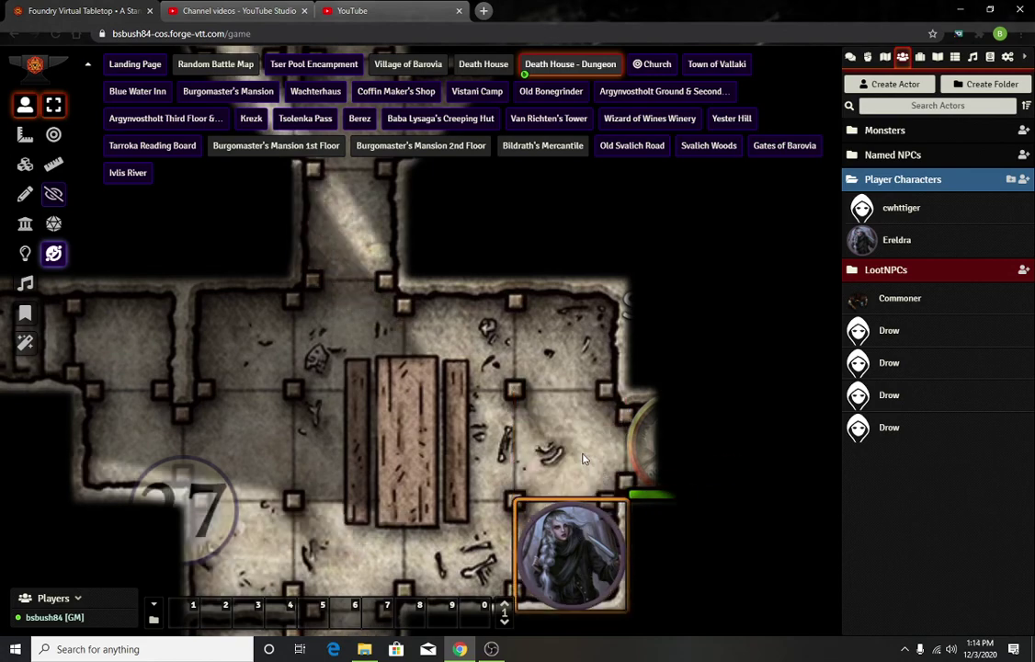
key("Up")
key("Right")
key("Left")
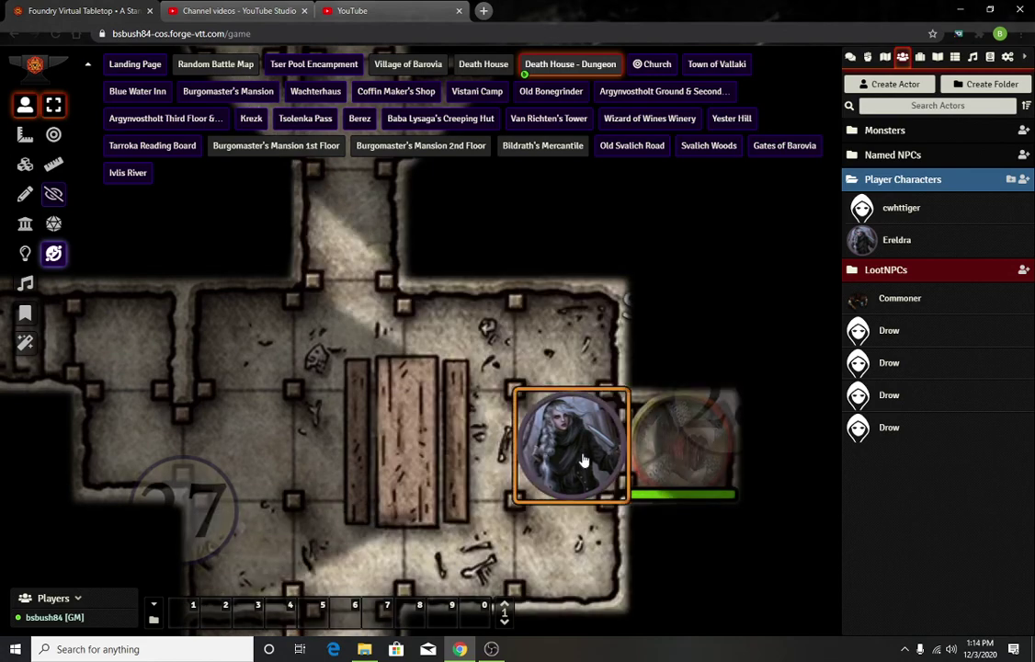
key("Down")
- Zoom and pan the map, using the Walls layer to bring the lower rooms into view
scroll(582, 458, "down", 1)
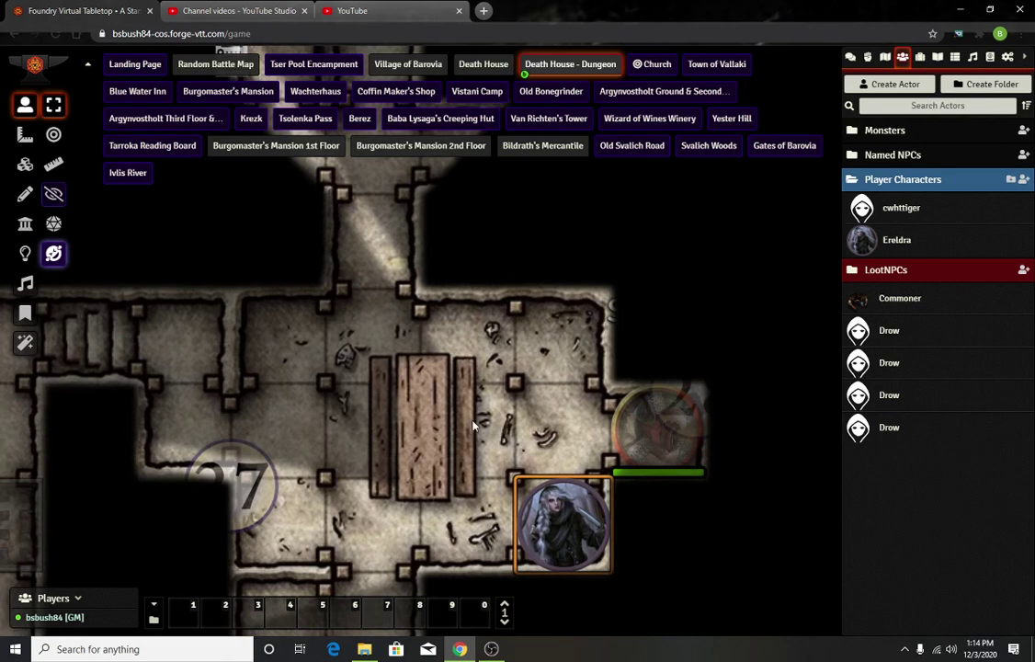
scroll(487, 248, "up", 1)
scroll(581, 405, "down", 2)
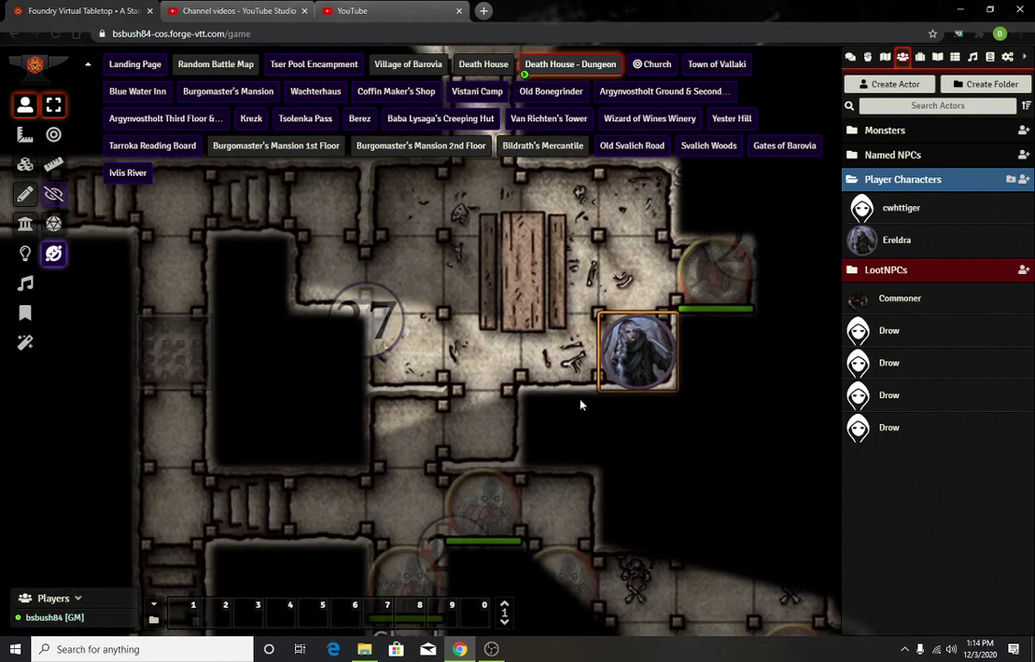
scroll(580, 404, "down", 2)
left_click_drag(715, 411, 675, 494)
scroll(764, 329, "up", 1)
scroll(764, 329, "down", 2)
scroll(700, 411, "up", 1)
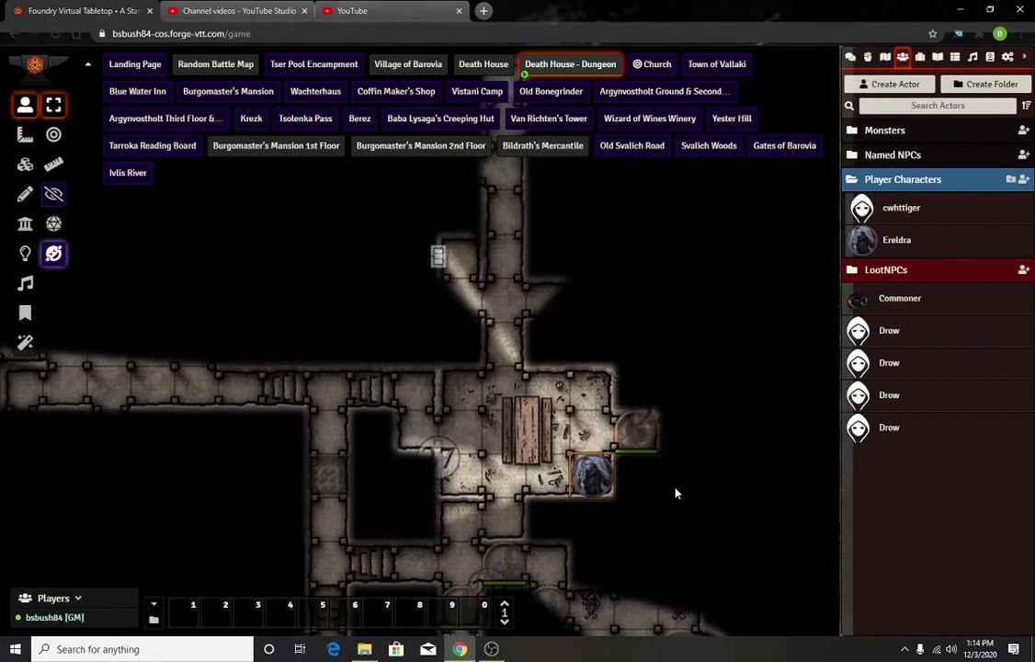
left_click(25, 224)
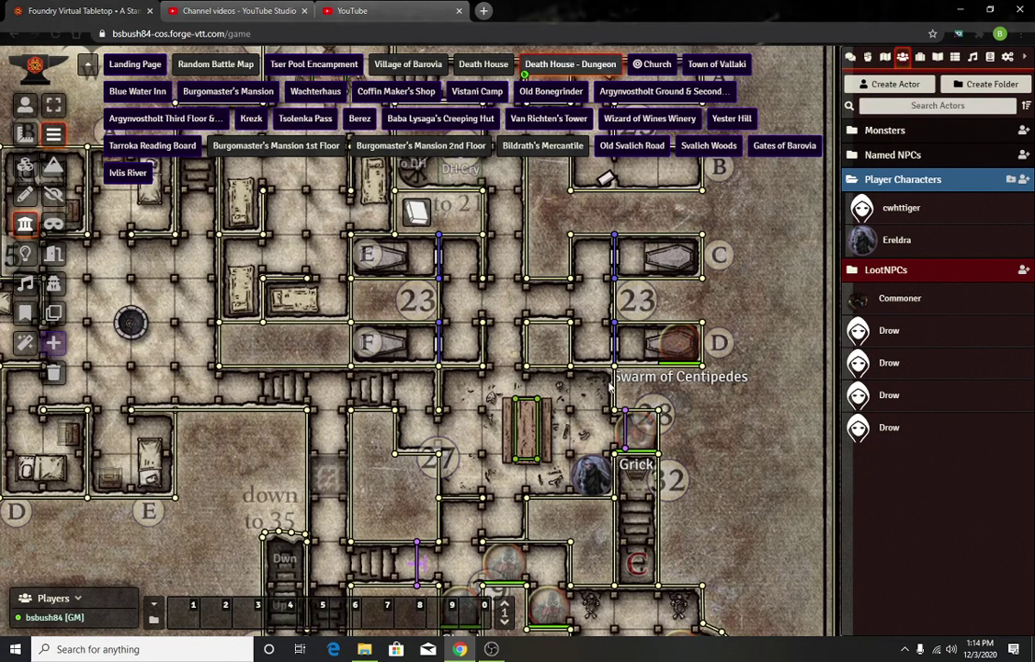
left_click_drag(570, 540, 591, 434)
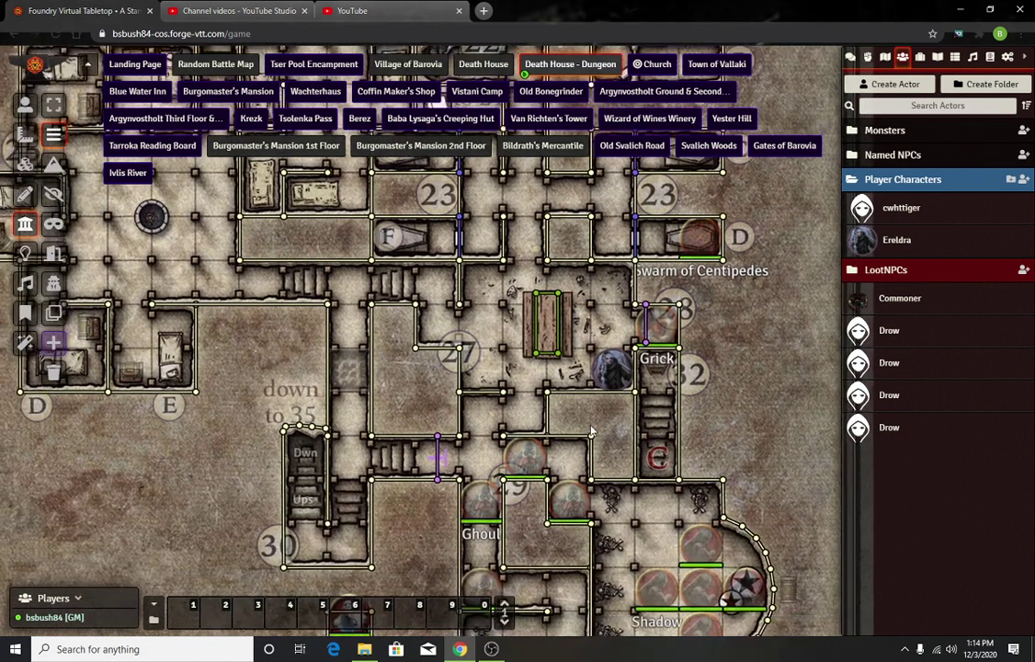
- Drag Ereldra's token down into the Shadow chamber and nudge it to the western doorway
left_click(24, 103)
left_click_drag(621, 374, 594, 498)
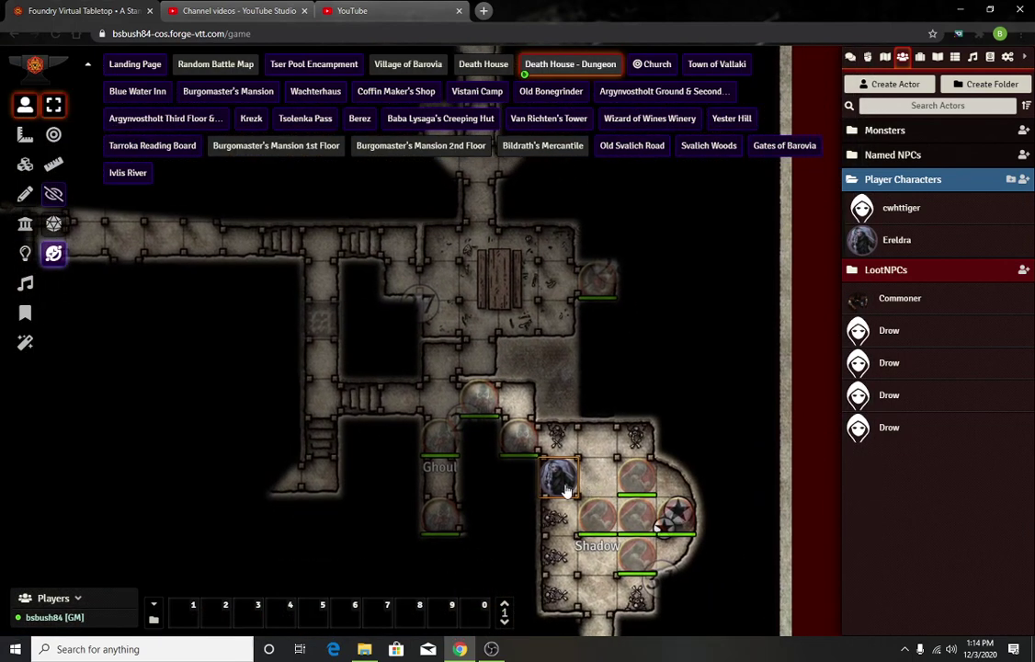
key("Up")
key("Right")
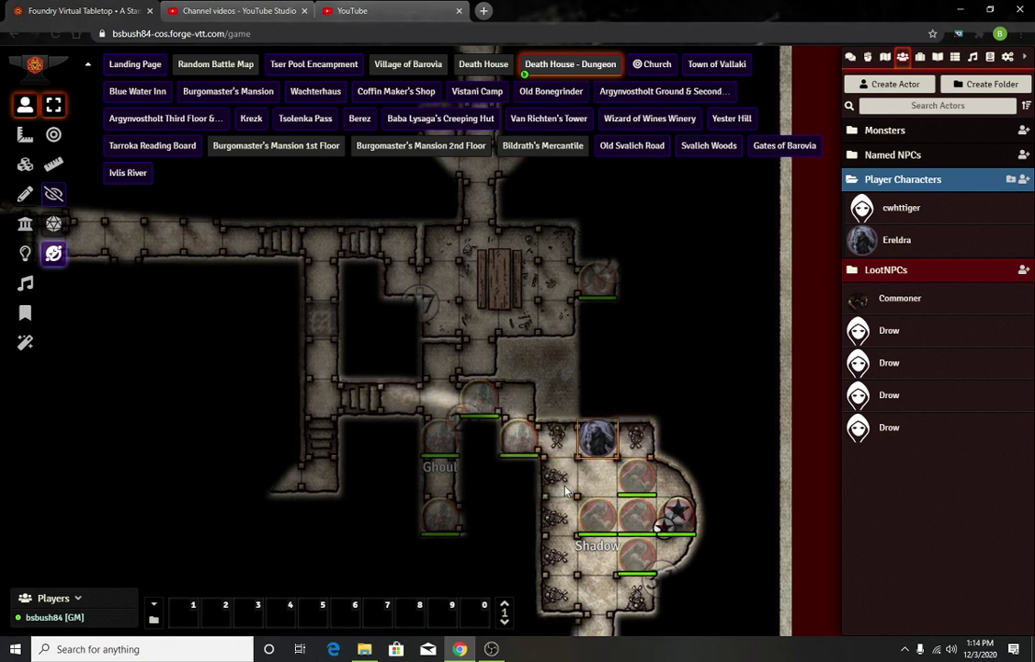
key("Left")
key("Left")
key("Up")
key("Down")
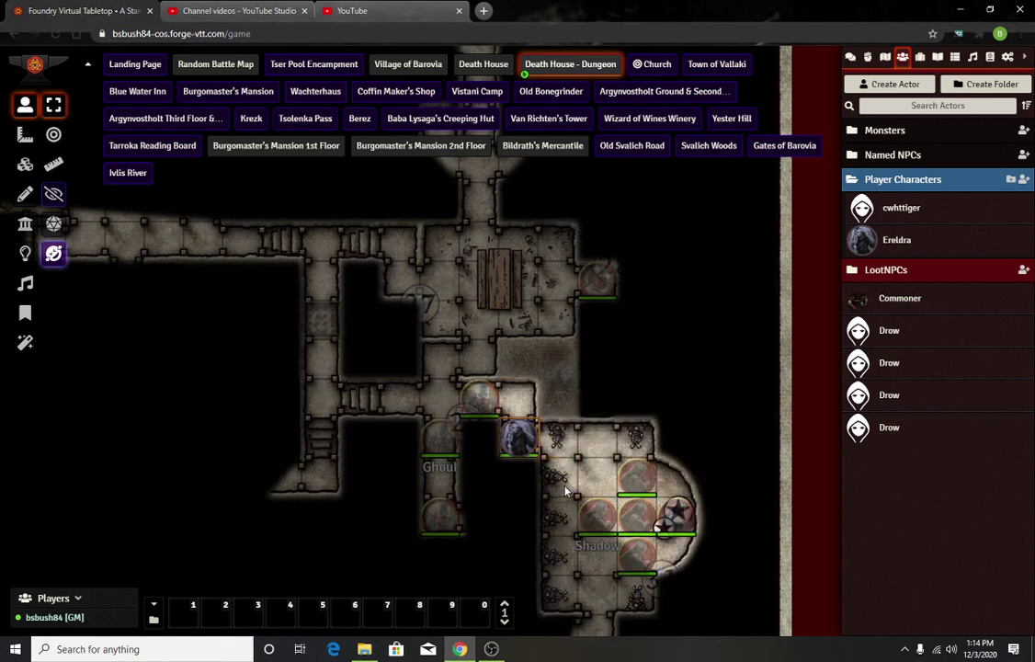
key("Right")
key("Right")
key("Right")
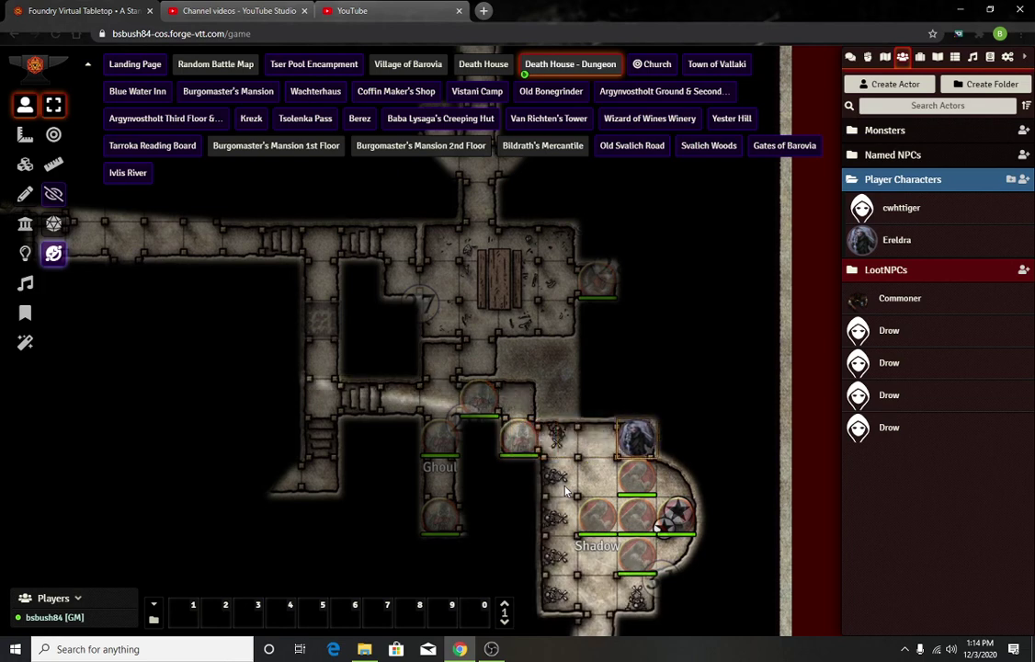
key("Left")
key("Left")
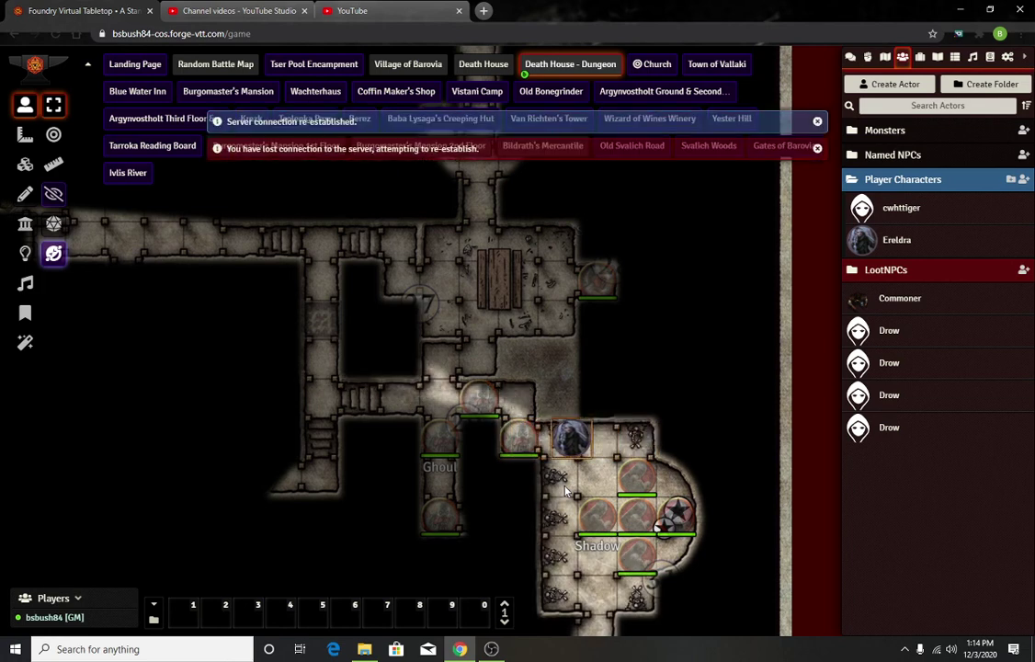
- View the full map on the Walls layer, then drag Ereldra's token up into room 27
left_click(25, 224)
scroll(582, 467, "down", 1)
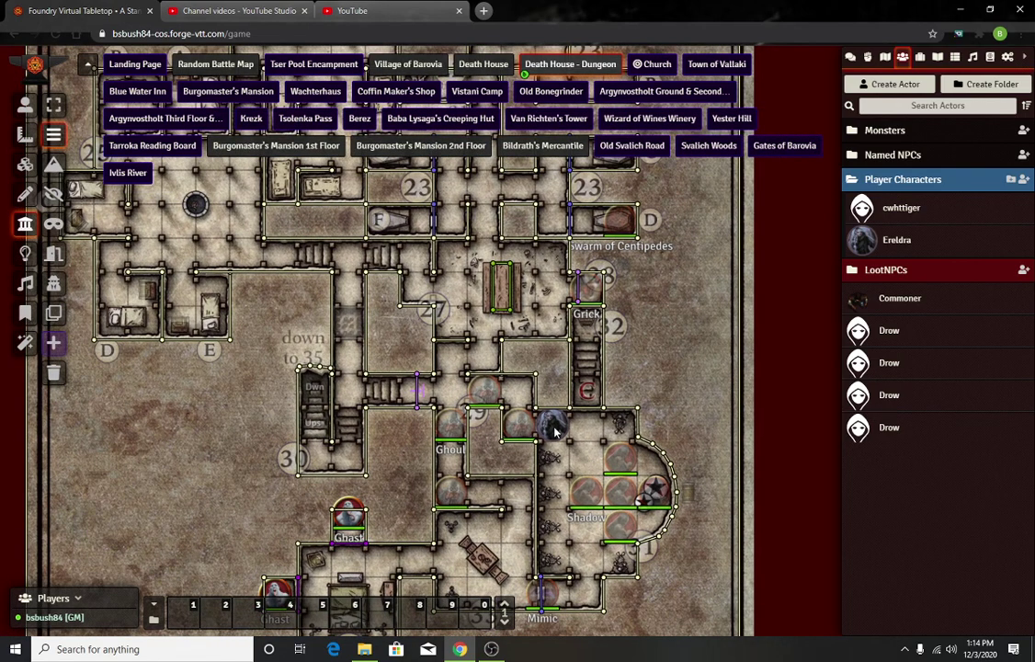
left_click(25, 104)
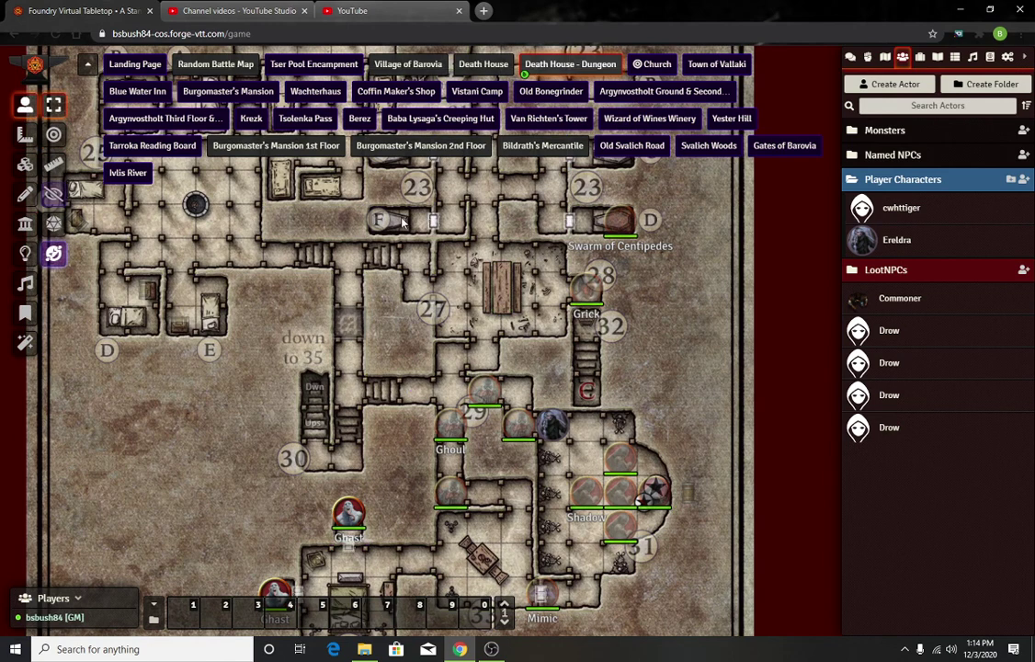
left_click_drag(555, 425, 481, 290)
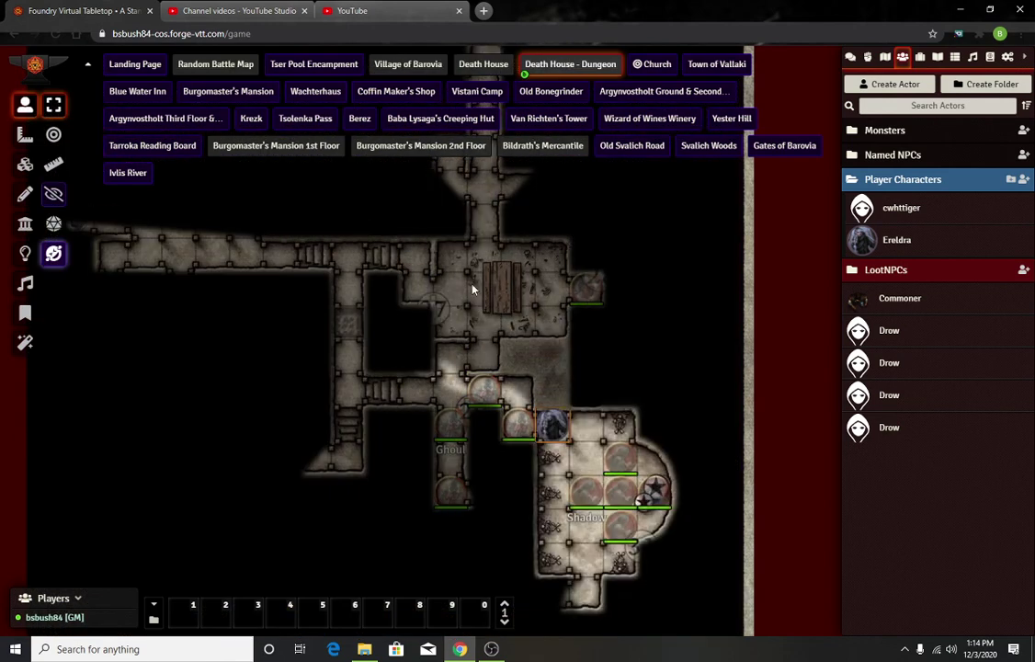
- Reselect the token on the stairs and step it north toward the corridor near area 22
left_click(25, 224)
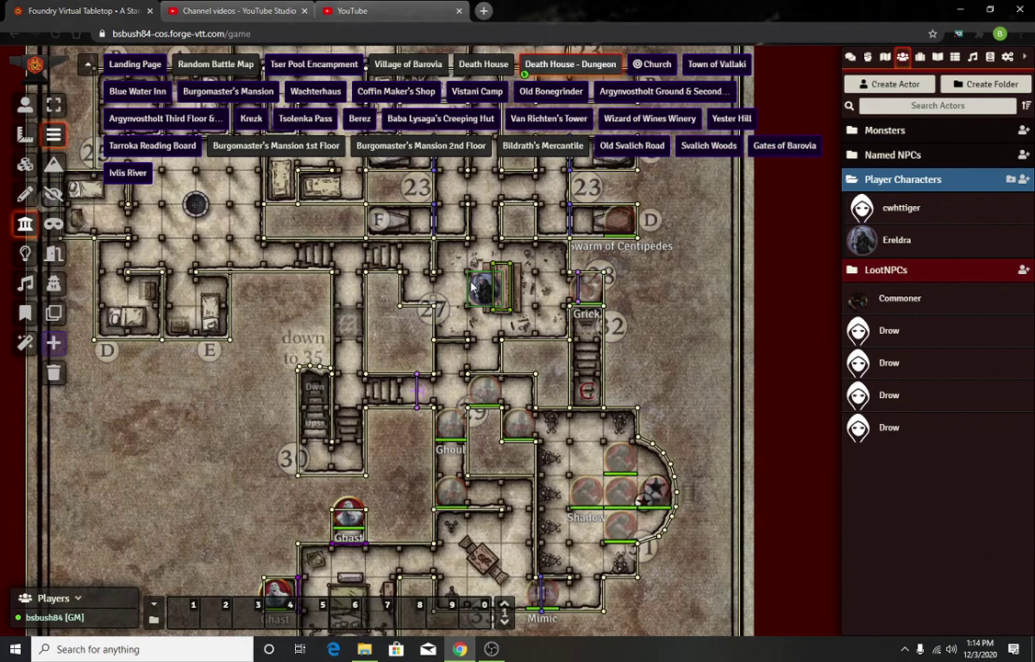
left_click(25, 105)
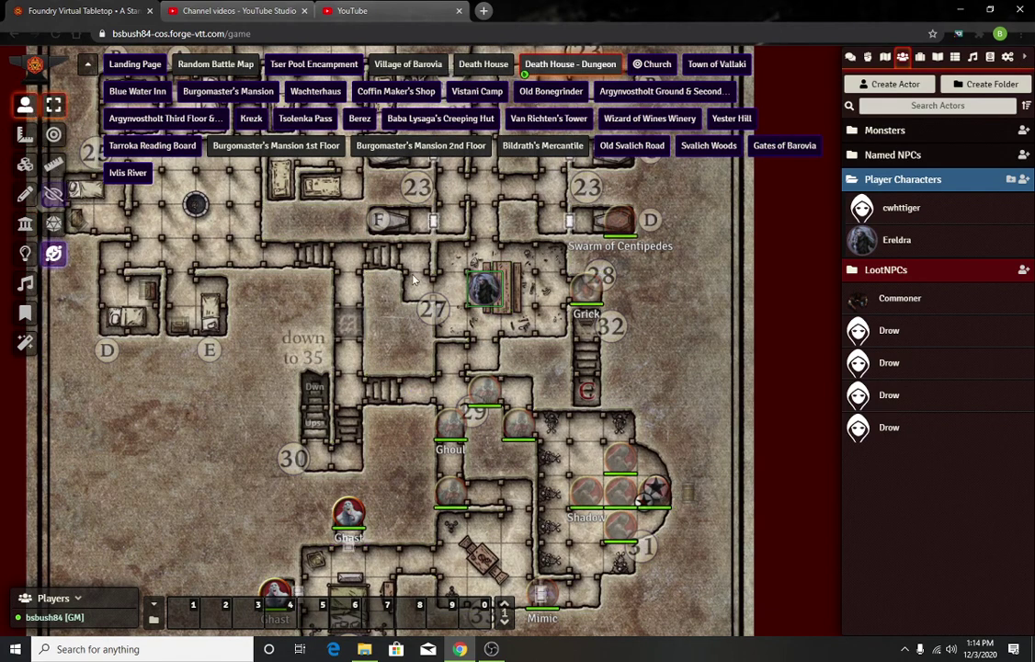
left_click(495, 288)
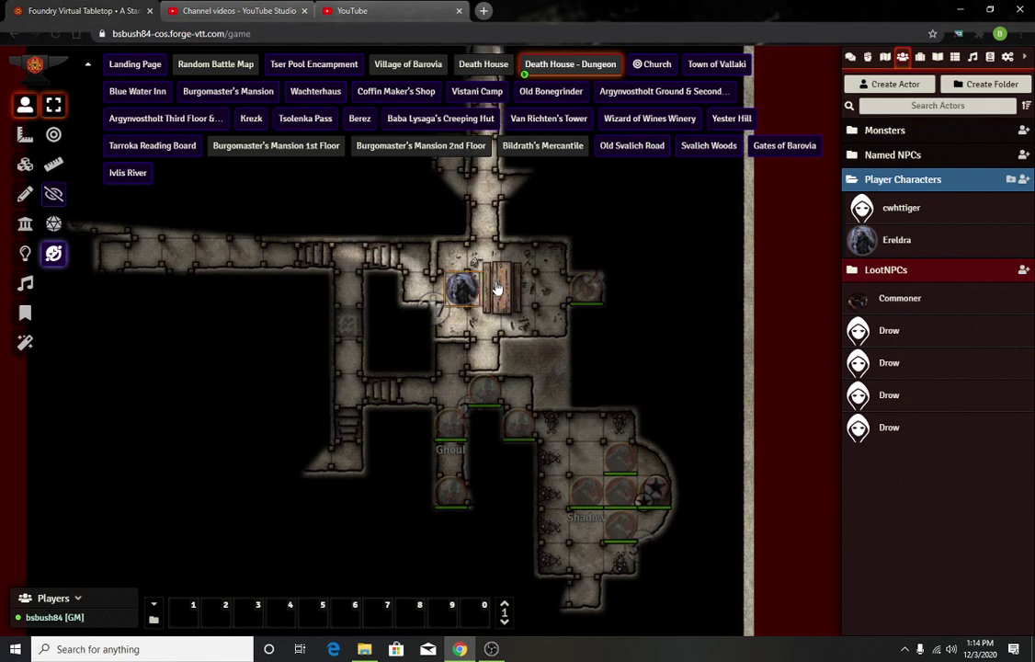
key("Up")
key("Up")
key("Up")
key("Up")
key("Up")
key("Up")
key("Up")
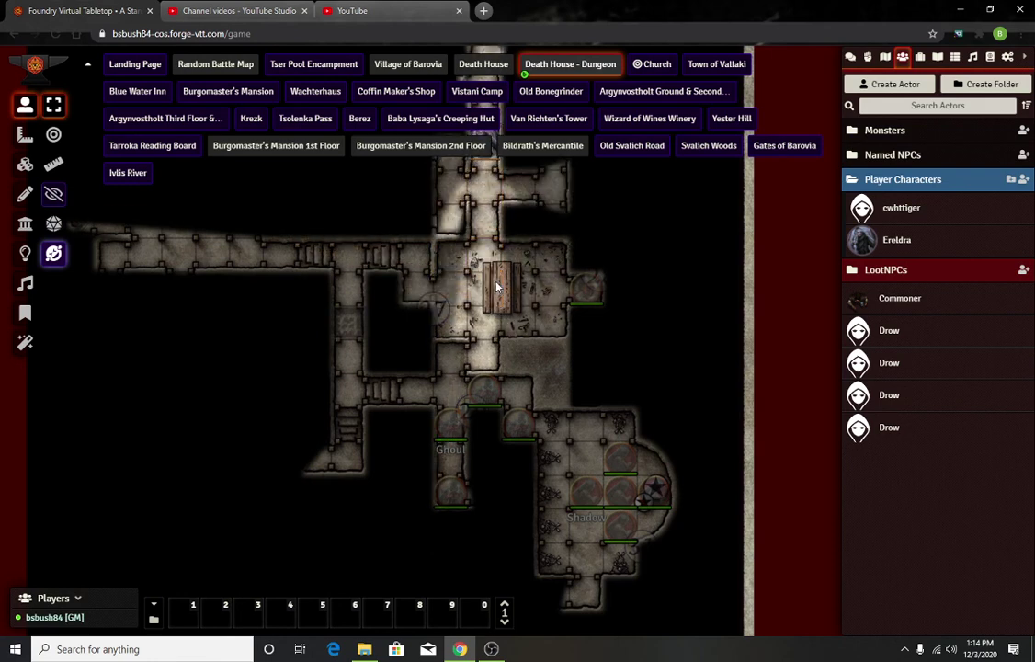
key("Down")
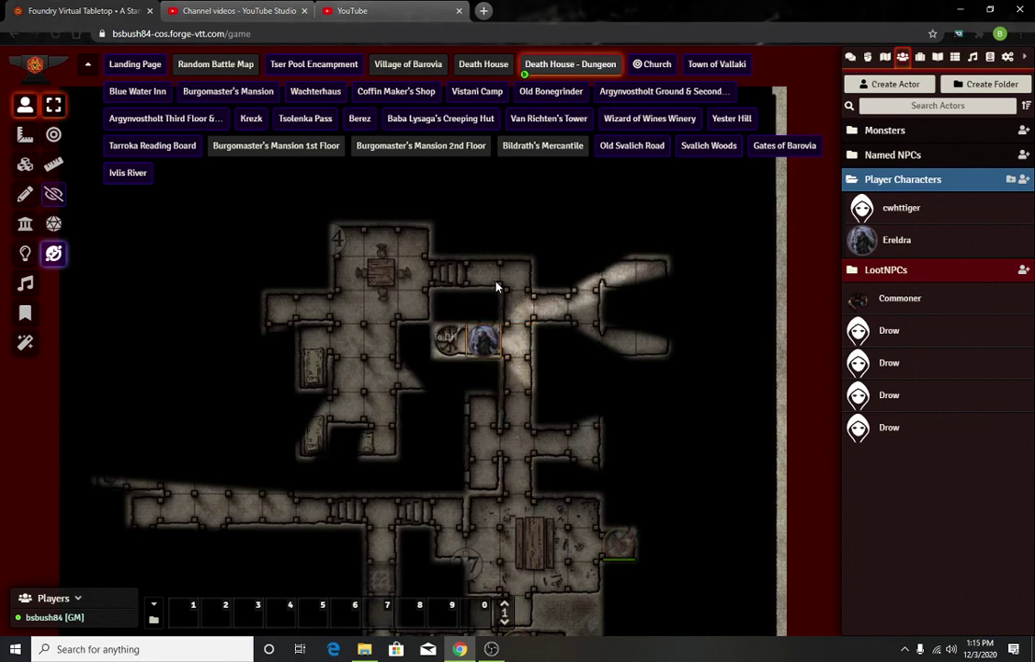
- Deselect the token to reveal the whole Death House map, then bring up OBS
left_click(496, 288)
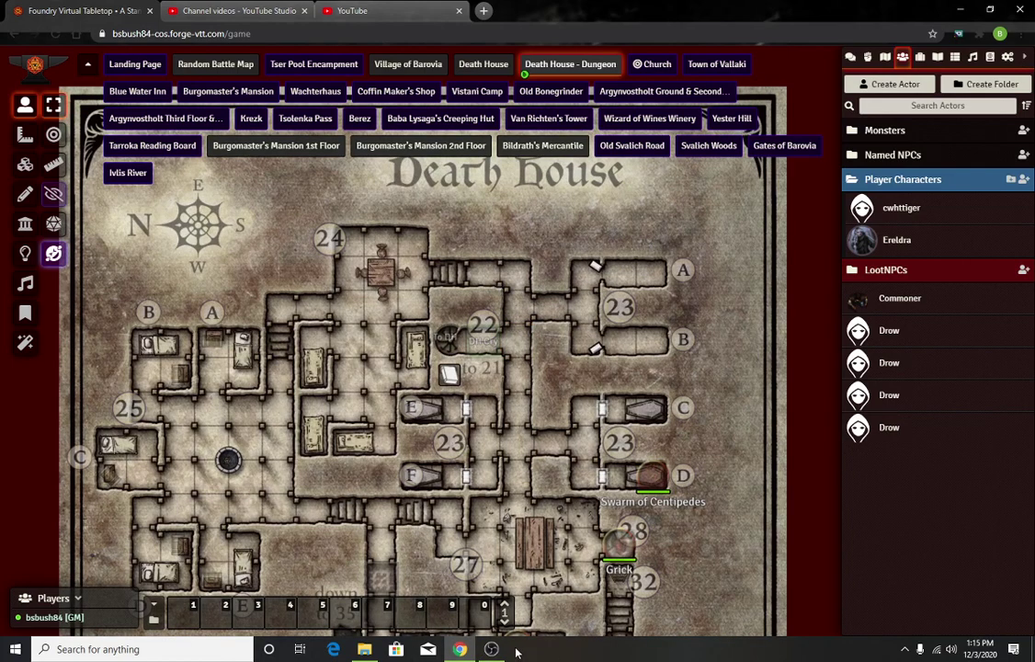
mouse_move(483, 646)
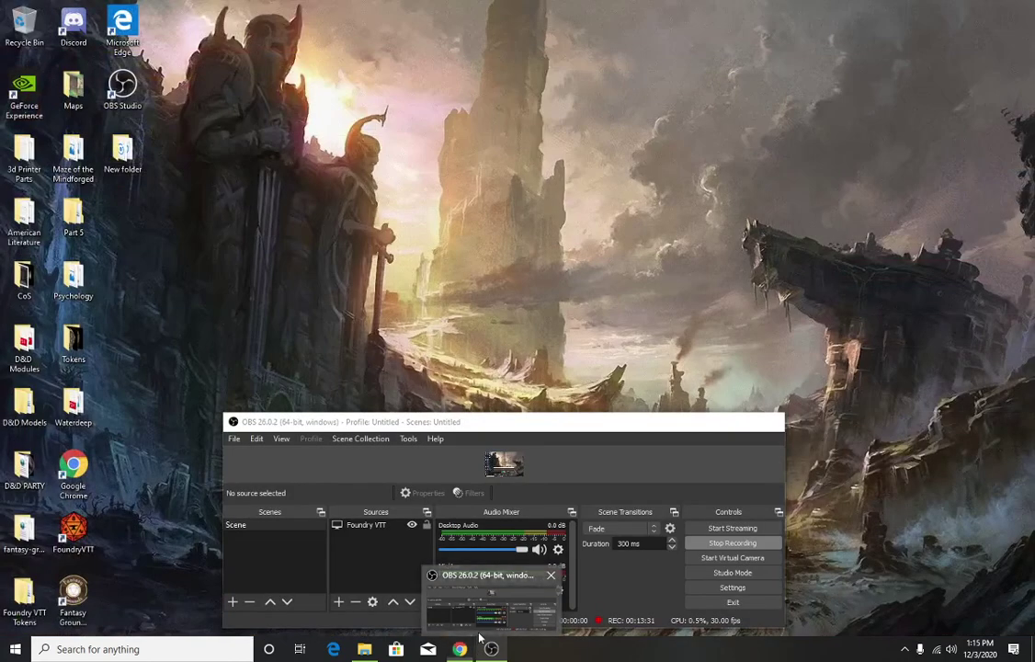
left_click(490, 602)
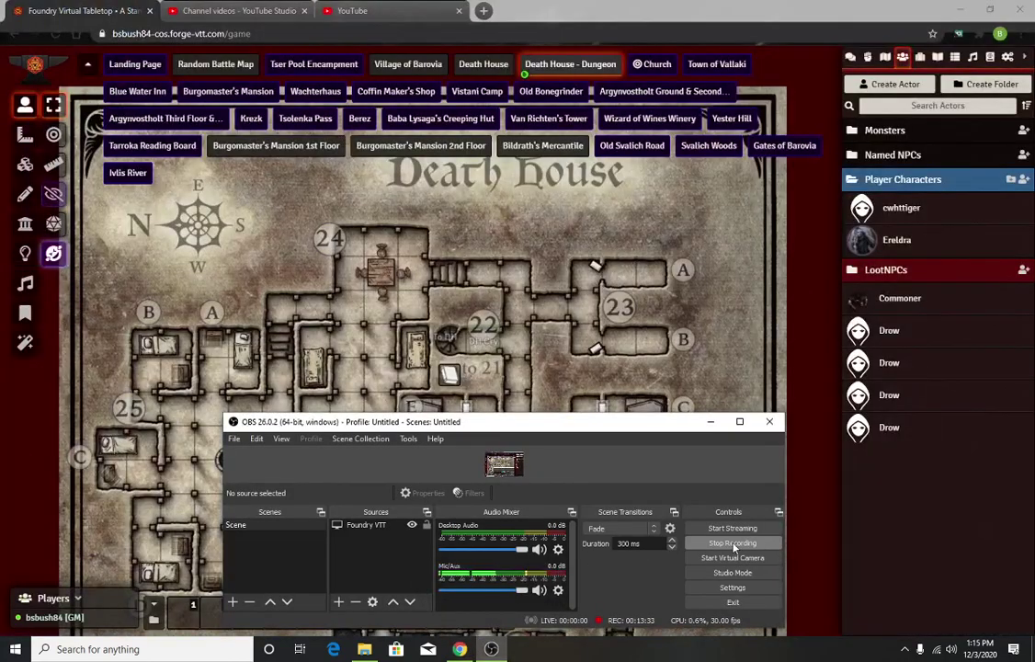